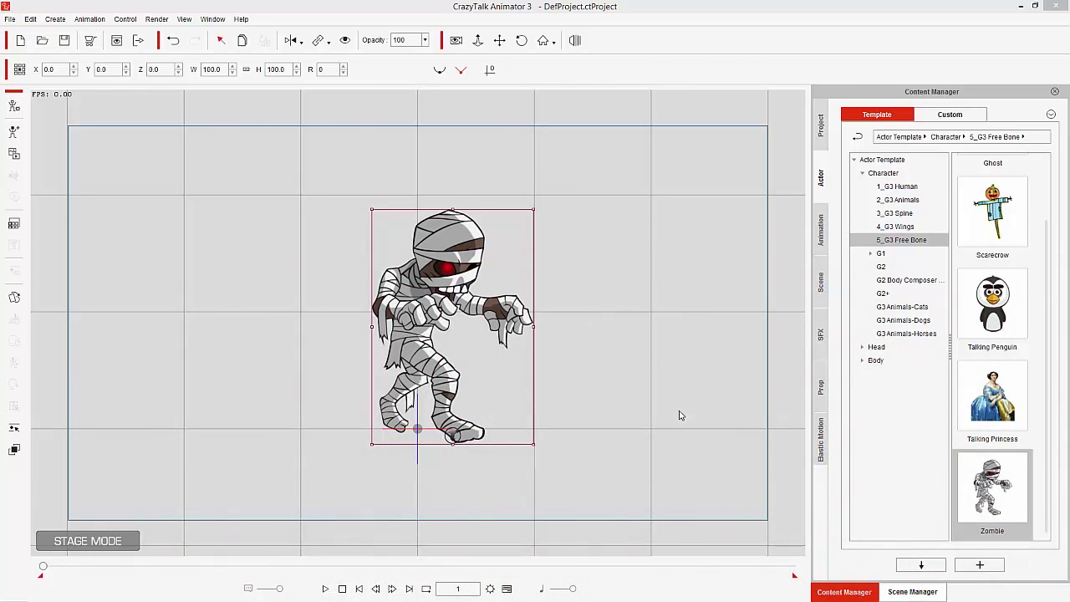
- Open the mummy-like Zombie character from the stage in Composer mode
scroll(666, 402, up, 3)
scroll(648, 328, up, 3)
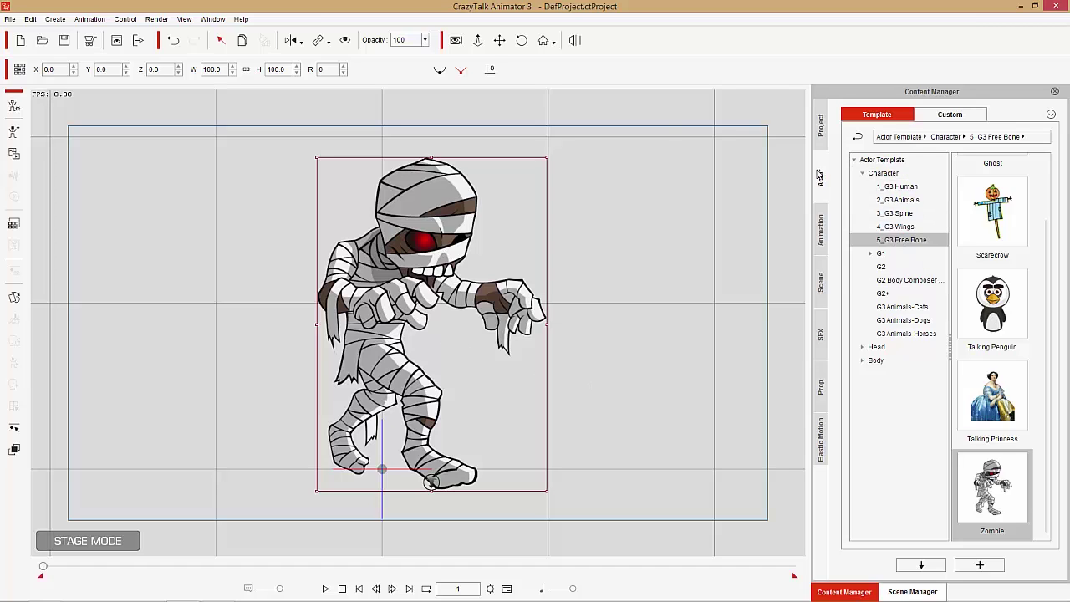
click(910, 243)
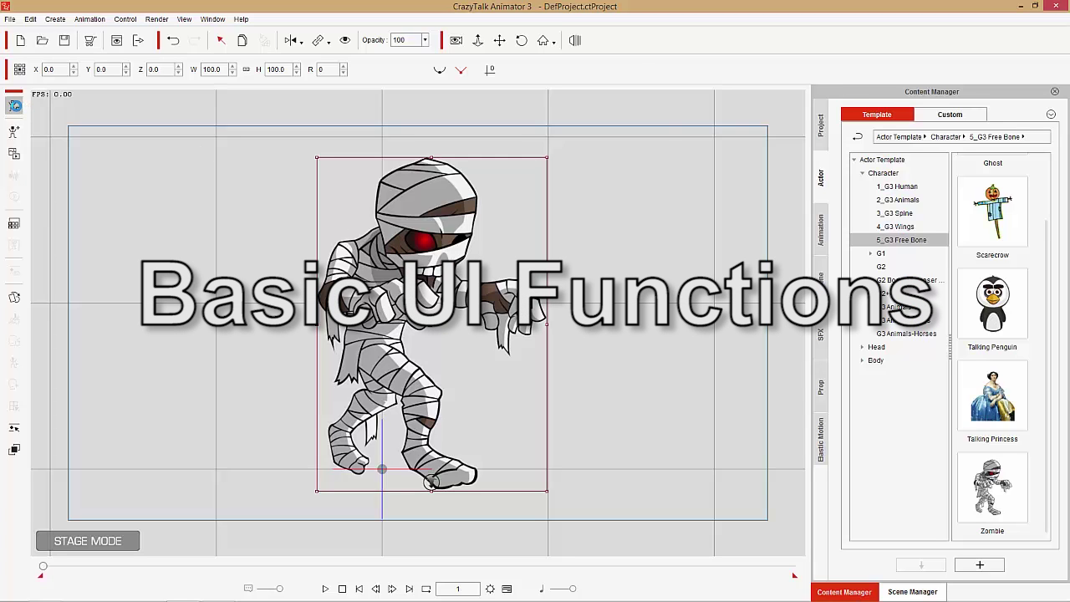
click(14, 104)
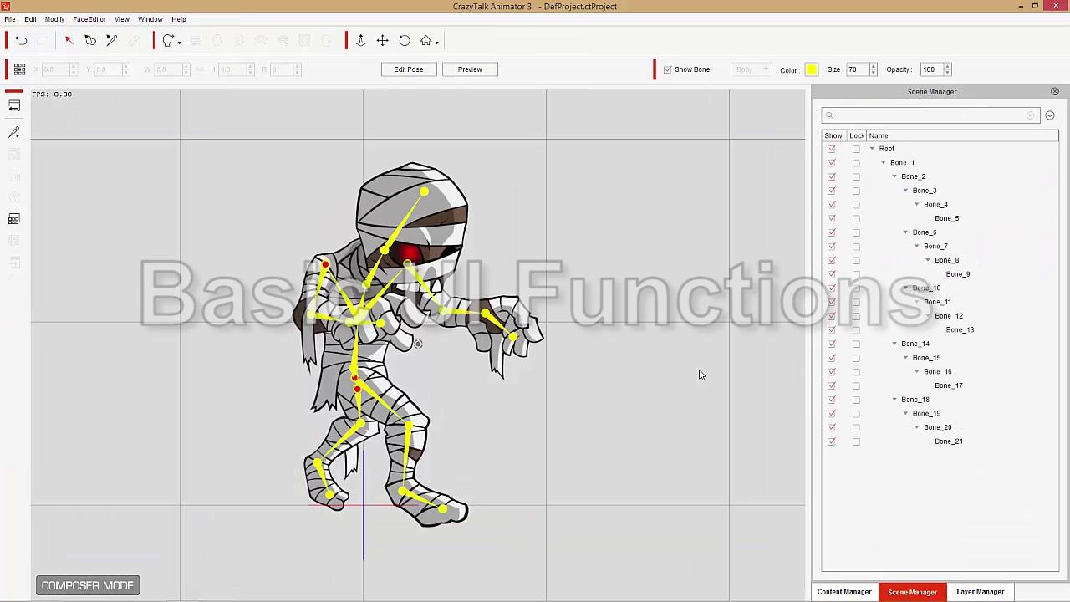
- Switch through the Content Manager and Scene Manager to the Layer Manager and detach it as a floating window beside the character
click(853, 592)
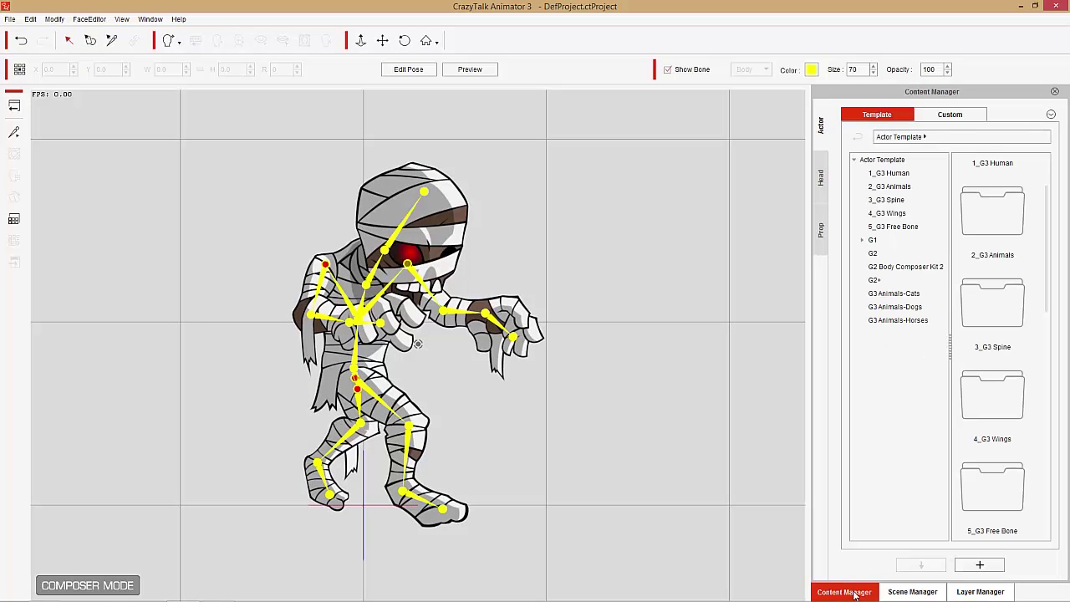
click(917, 592)
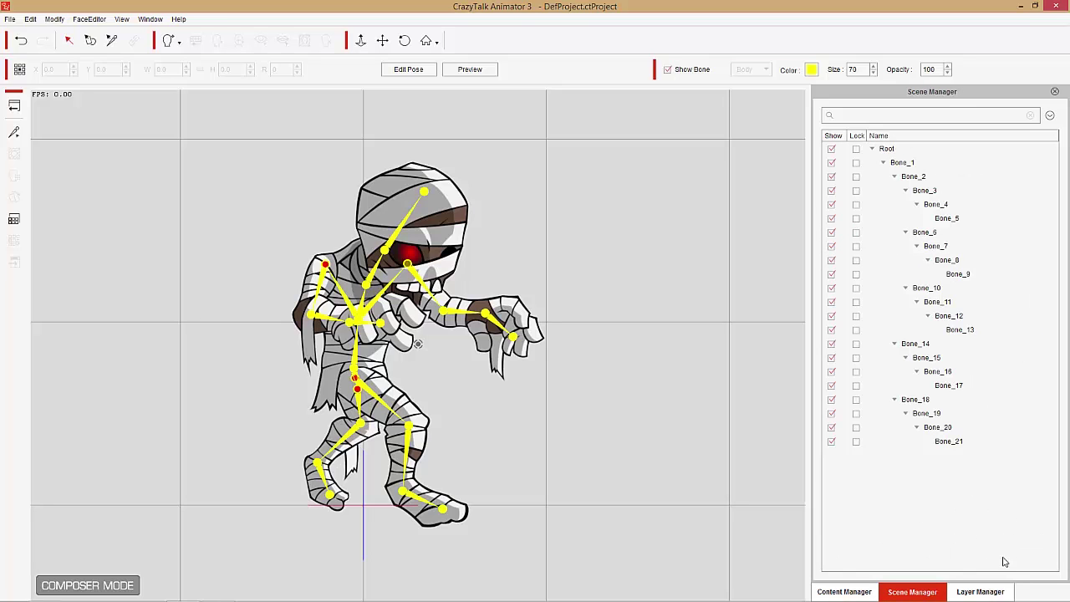
click(986, 592)
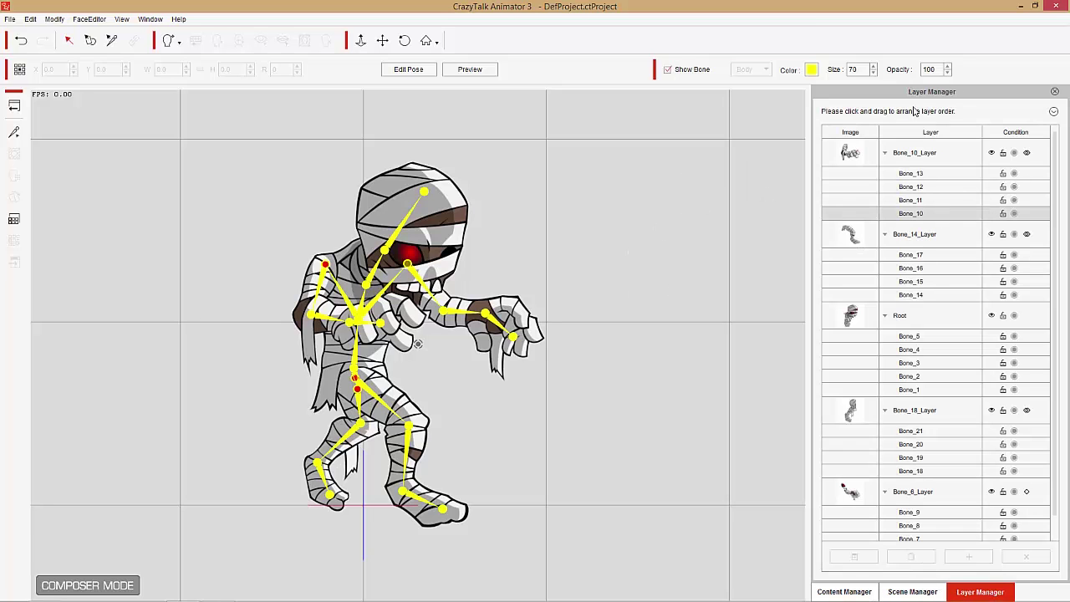
drag(919, 98, 740, 88)
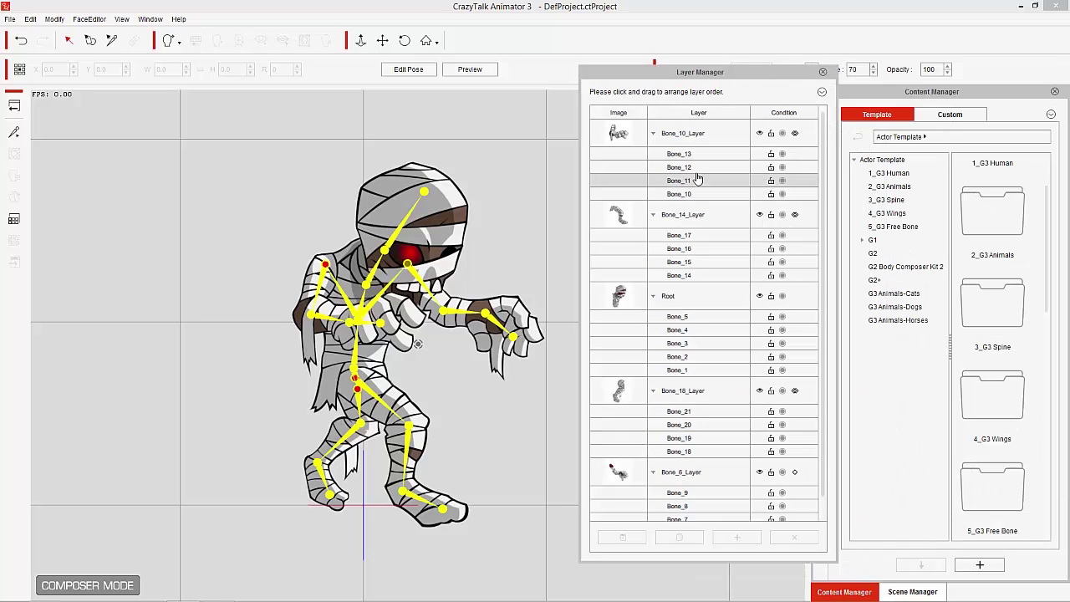
- Select Bone_10_Layer, Bone_14_Layer, Root, Bone_18_Layer and Bone_6_Layer one after another to see which body part each holds
click(681, 133)
click(684, 216)
click(668, 296)
click(686, 391)
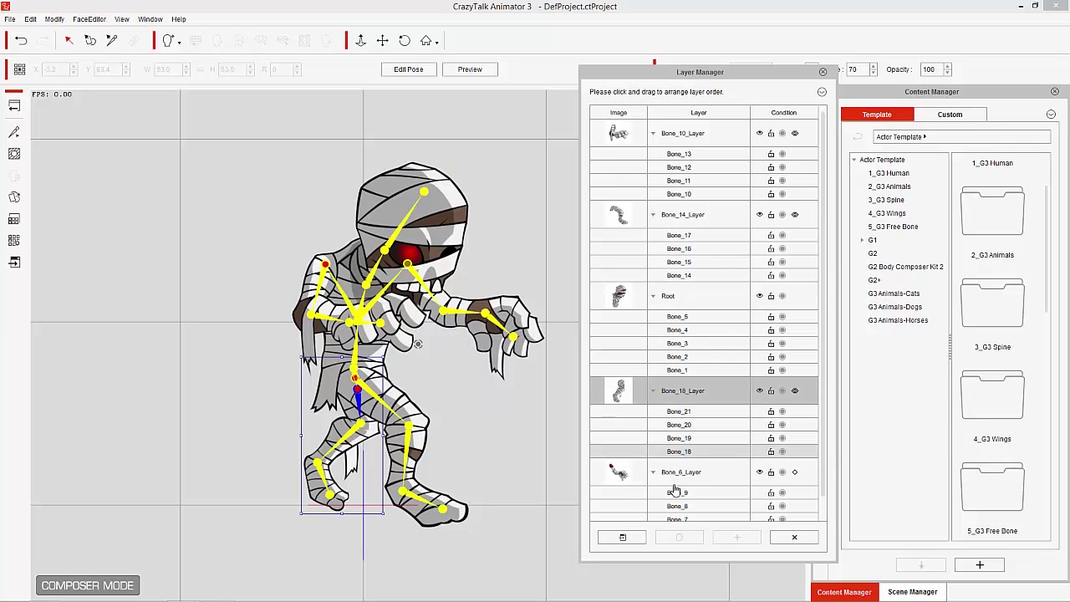
click(682, 472)
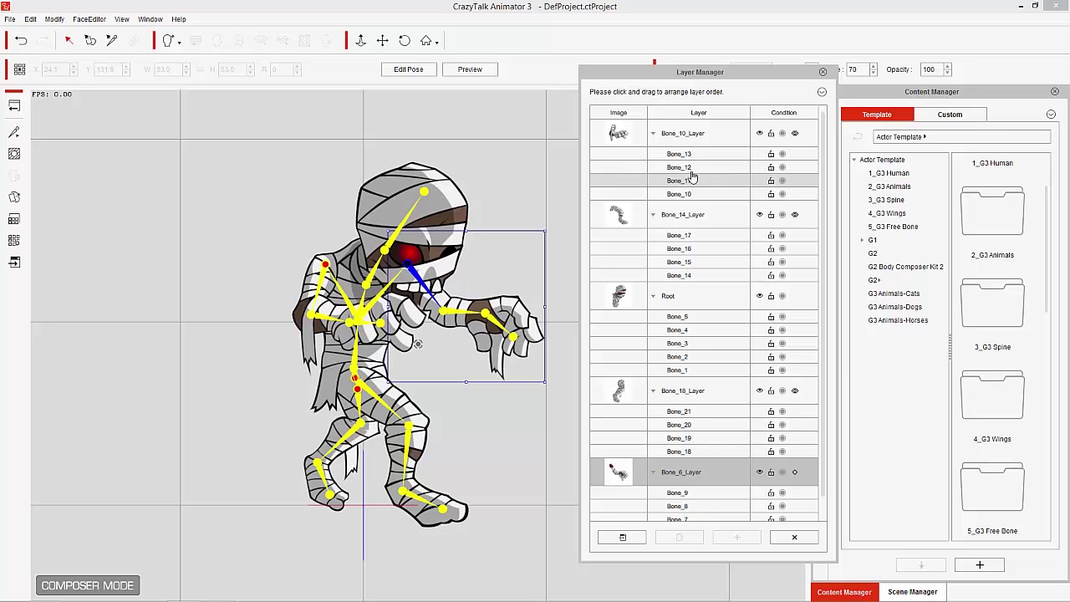
- Collapse the whole layer list and expand it again
click(822, 93)
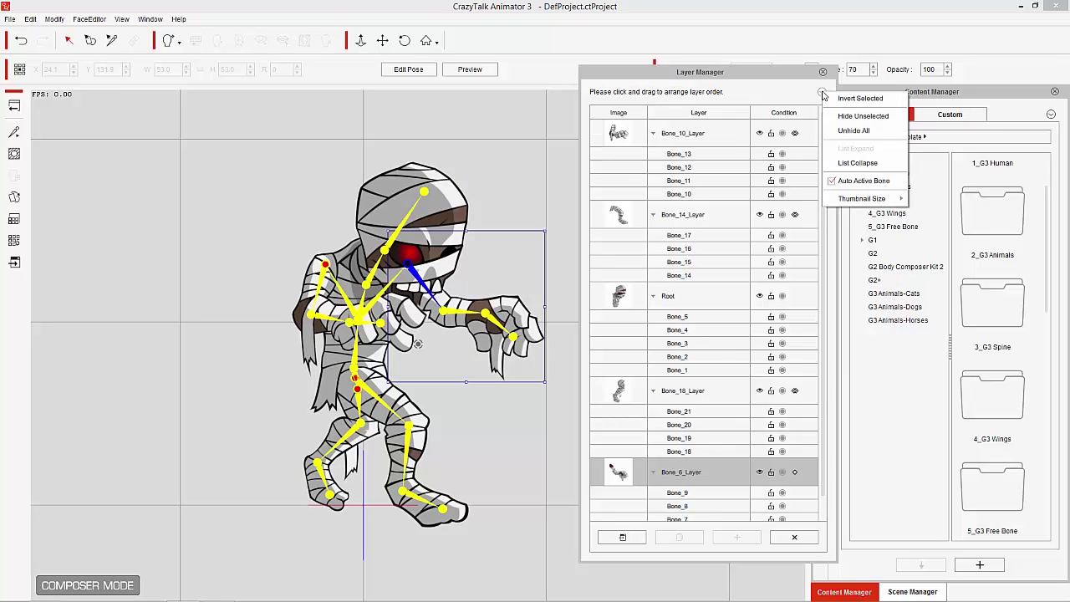
click(851, 163)
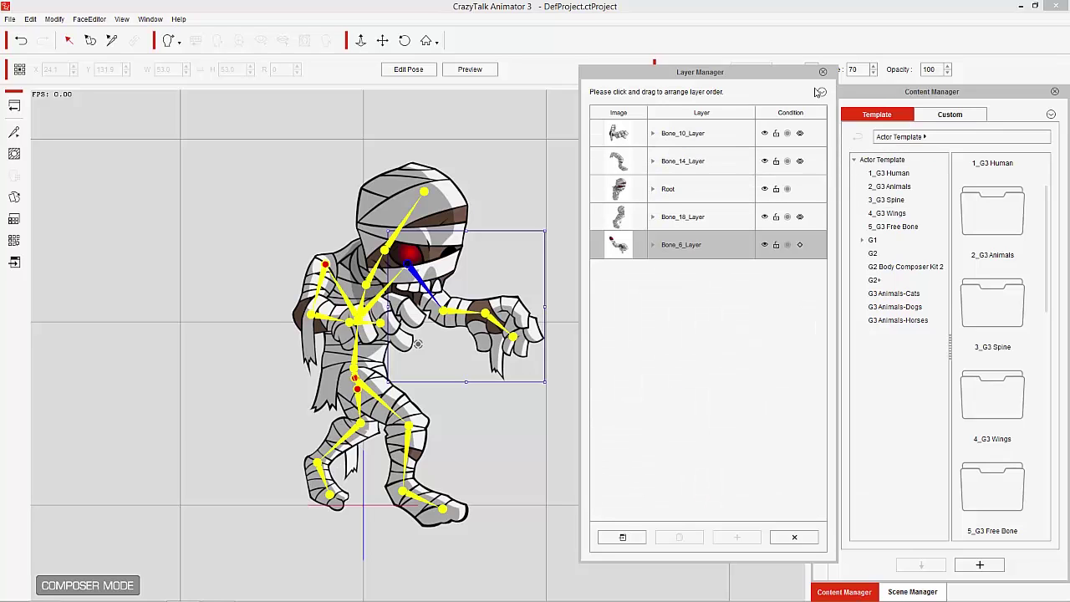
click(820, 94)
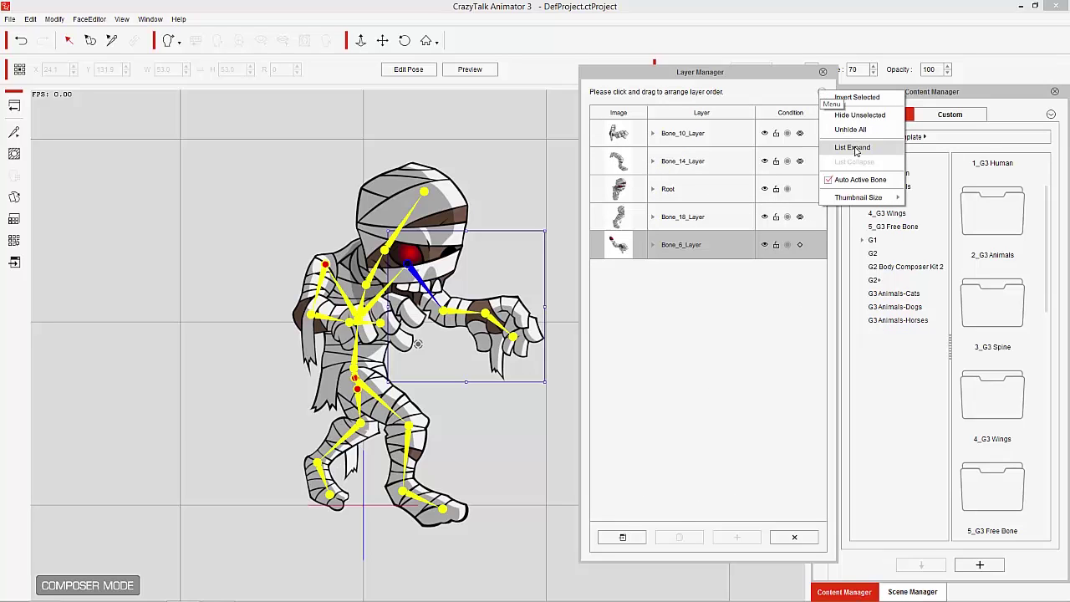
click(852, 148)
- Invert the layer selection and collapse the layer list so only the main layers are listed
click(822, 93)
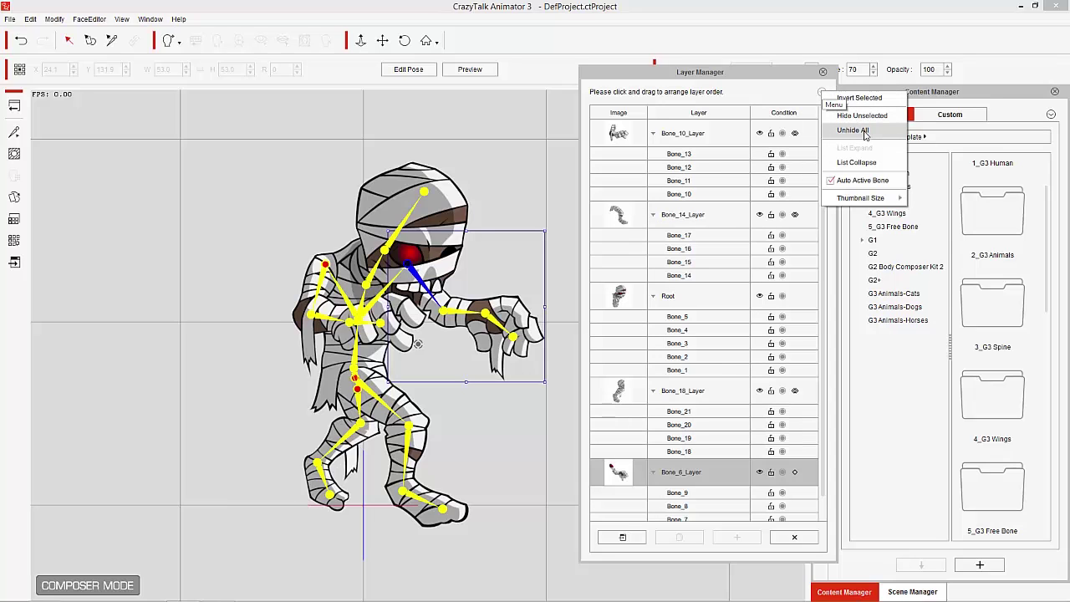
click(861, 97)
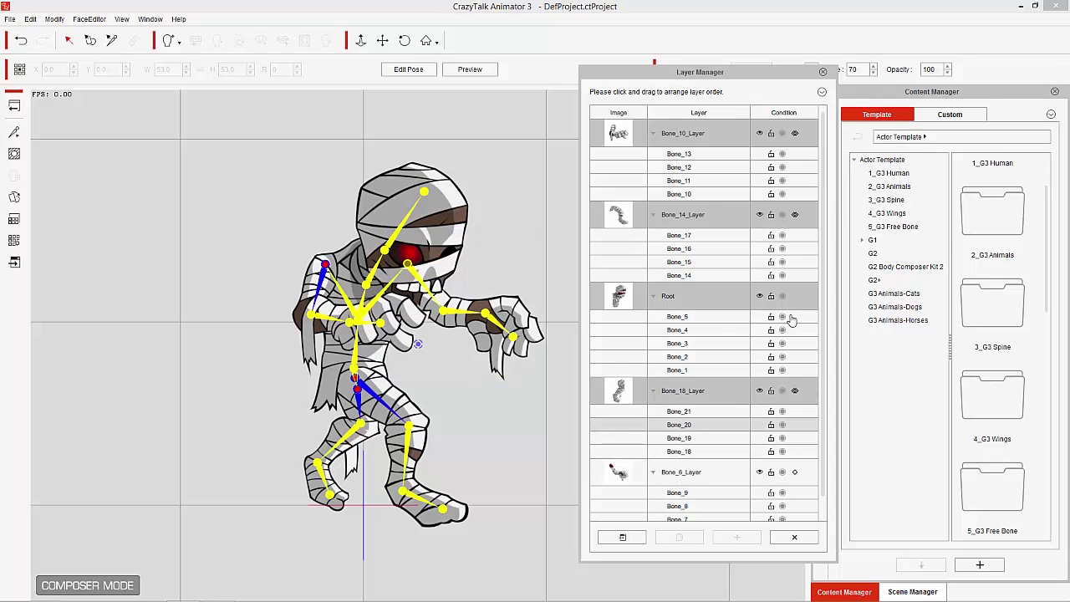
click(822, 93)
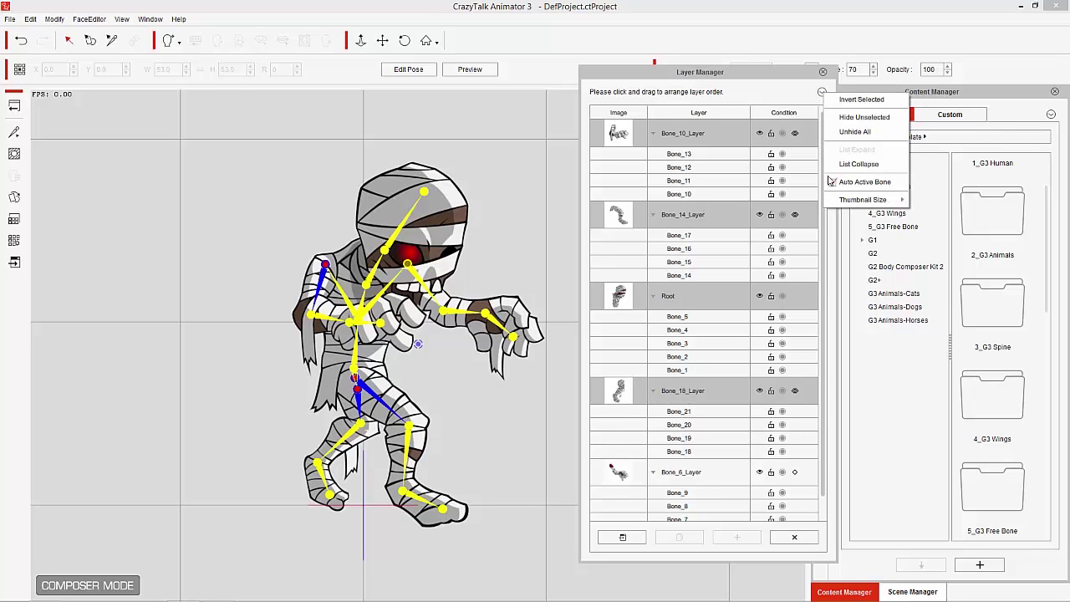
mouse_move(857, 202)
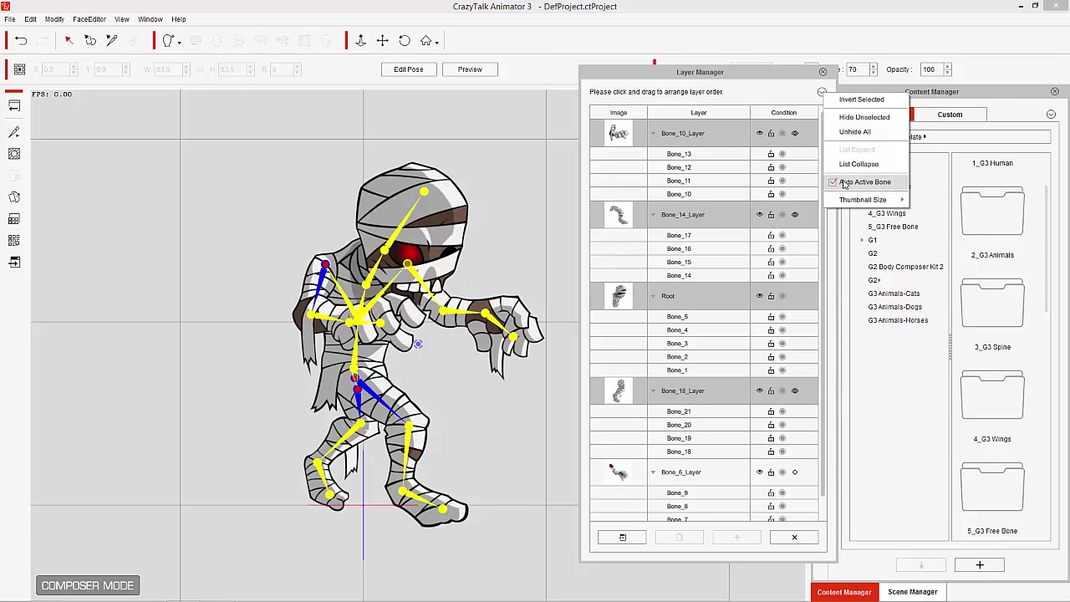
click(858, 164)
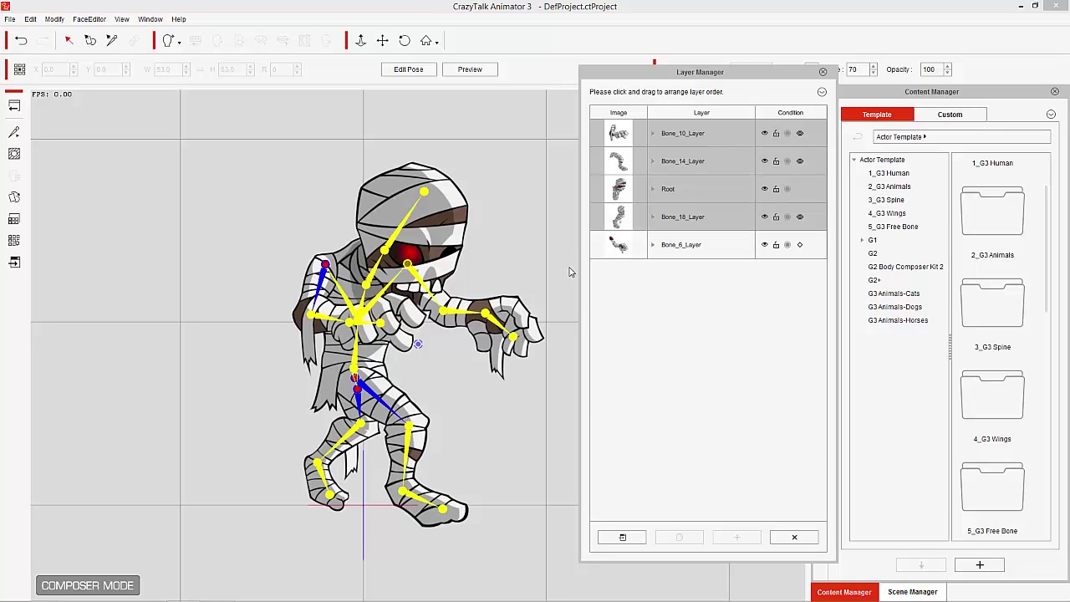
- Move Bone_10_Layer to the bottom of the layer order and return it to the top
click(711, 247)
click(691, 135)
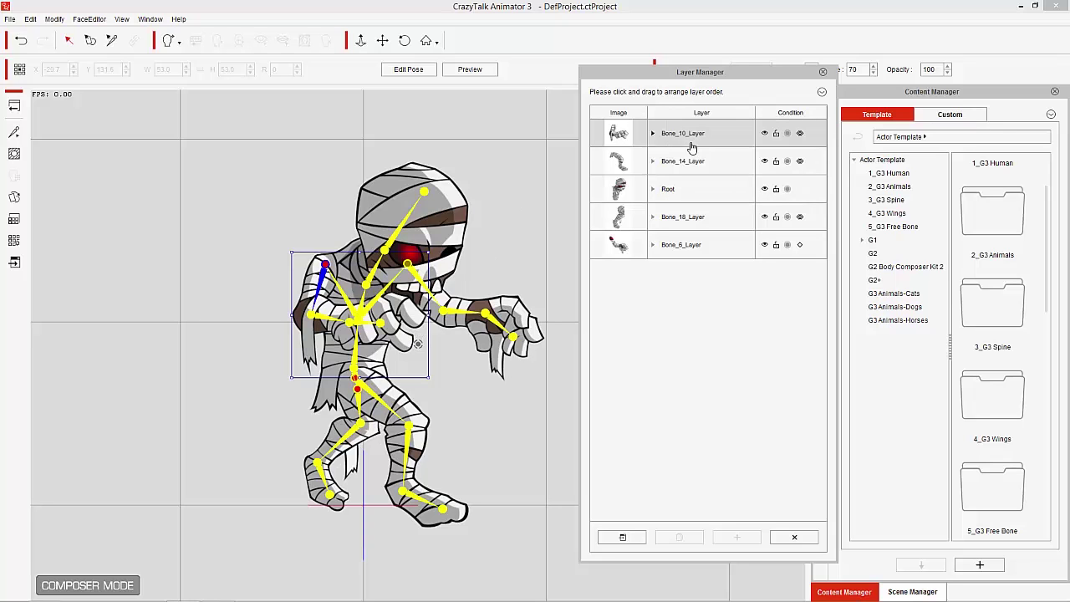
drag(420, 308, 675, 136)
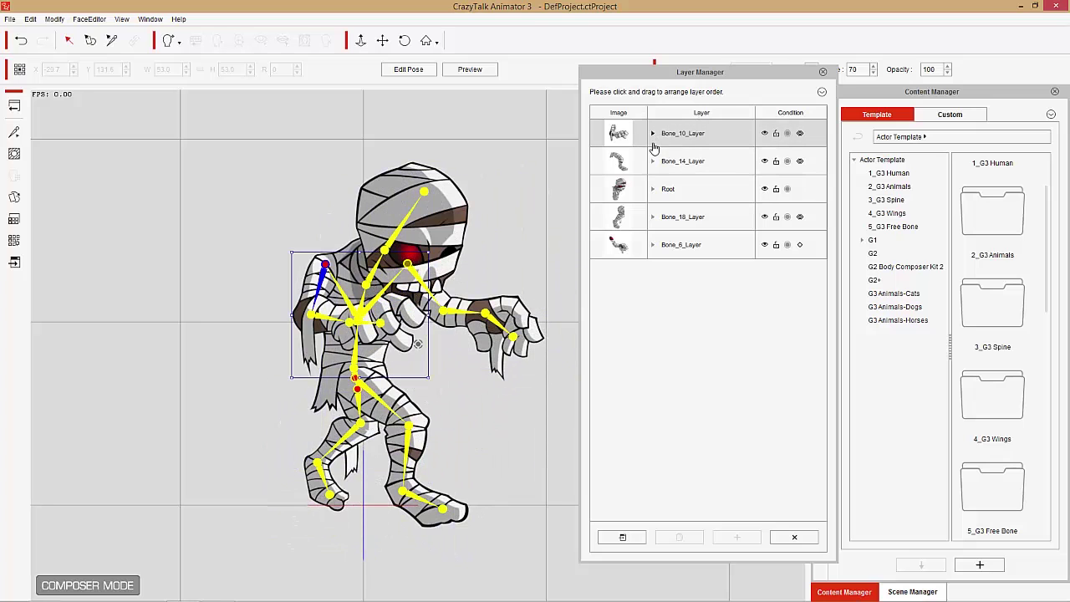
click(653, 147)
drag(683, 136, 702, 259)
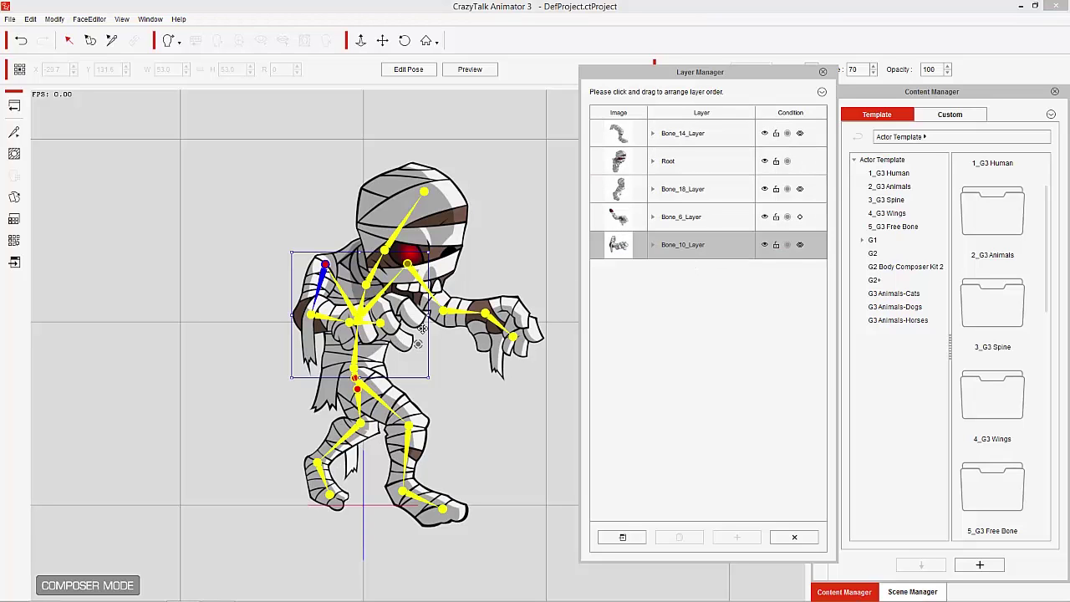
drag(401, 311, 360, 315)
drag(683, 244, 703, 130)
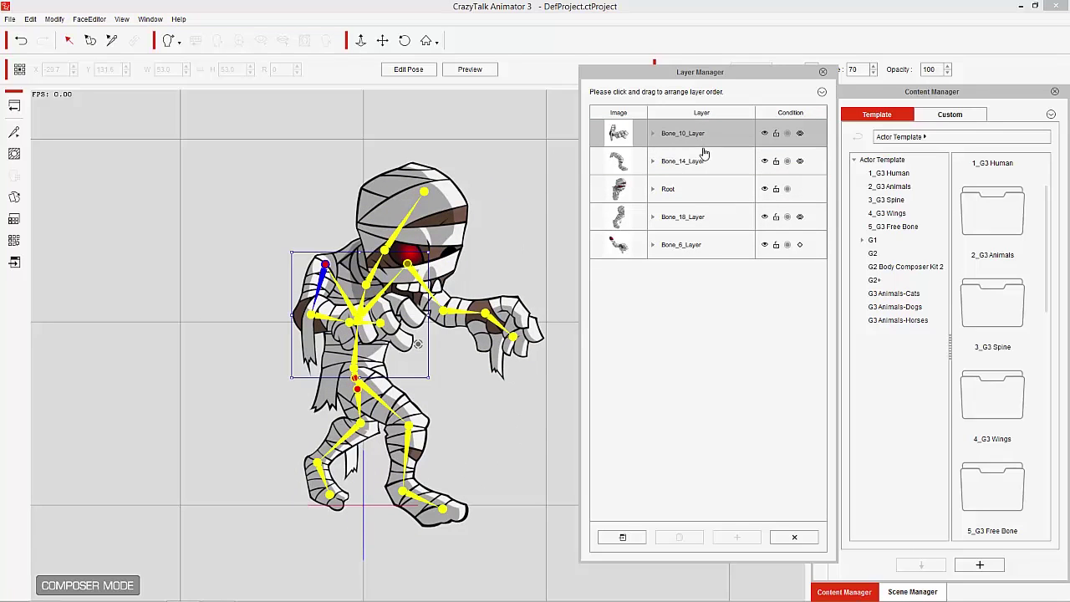
- Select Bone_18_Layer and Bone_6_Layer together and move both to the top of the layer order
click(680, 219)
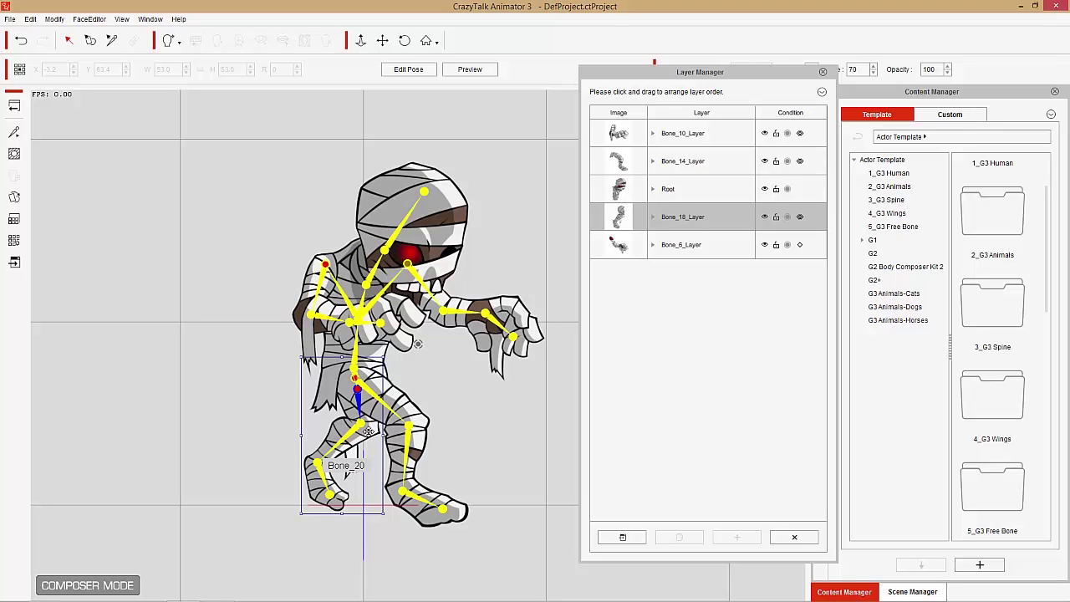
click(669, 246)
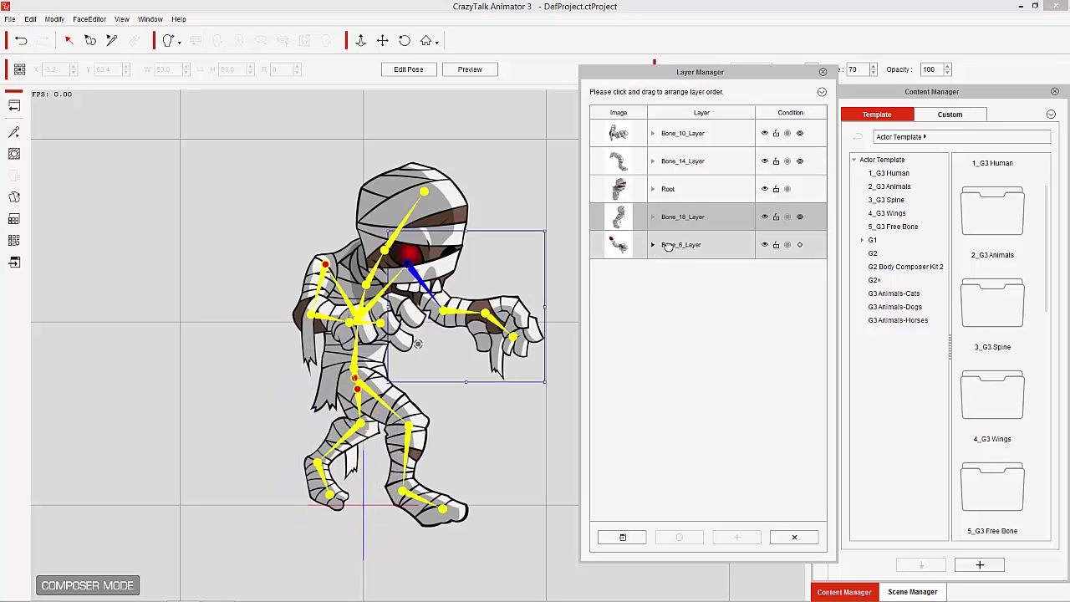
mouse_move(449, 320)
mouse_down()
mouse_move(464, 333)
mouse_move(448, 319)
mouse_up()
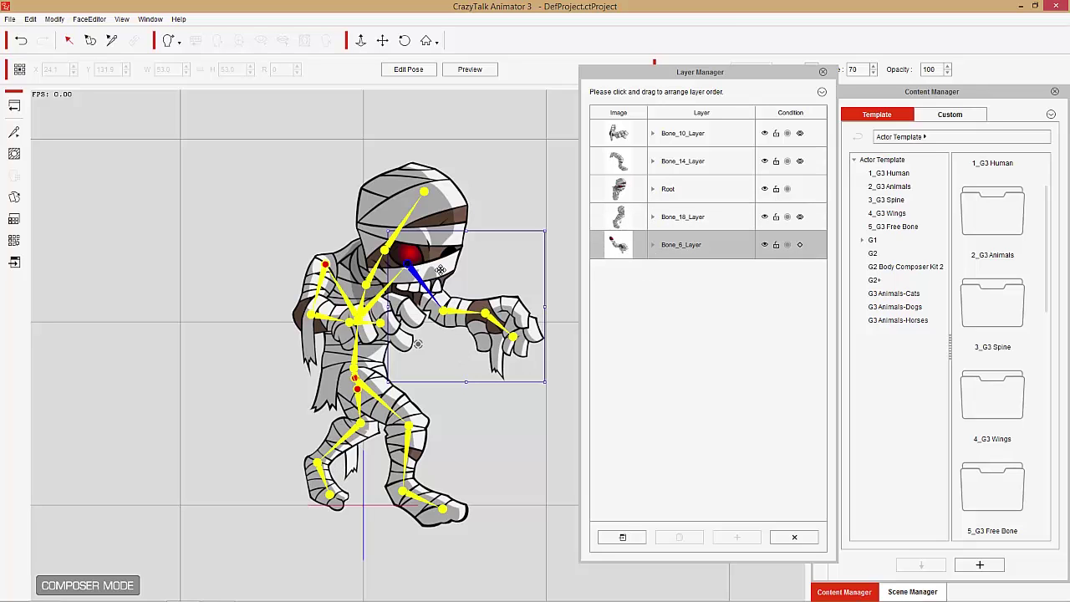
click(699, 216)
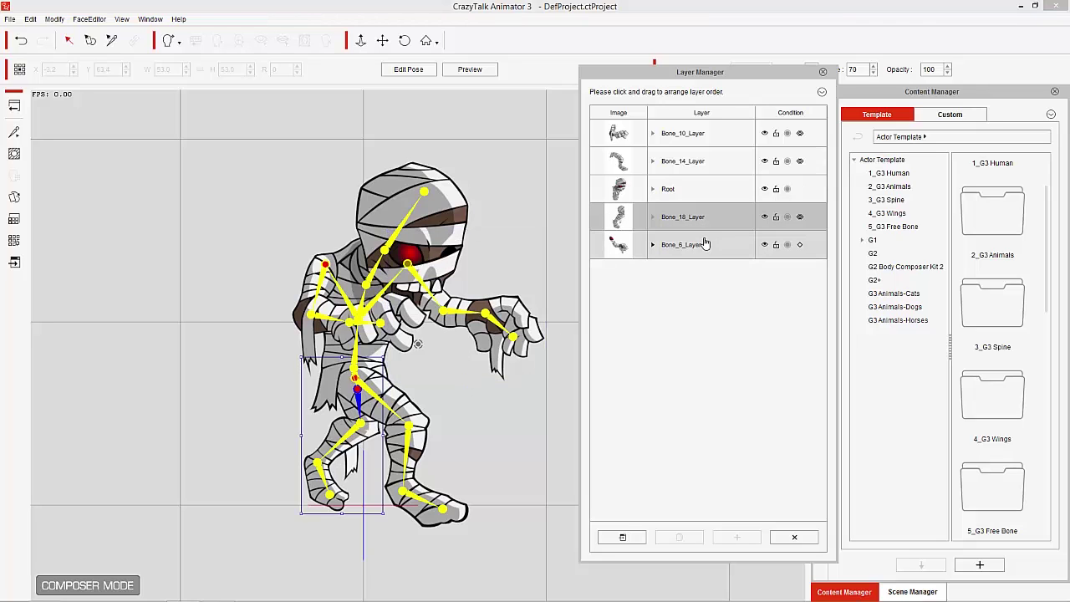
click(708, 243)
drag(699, 219, 694, 134)
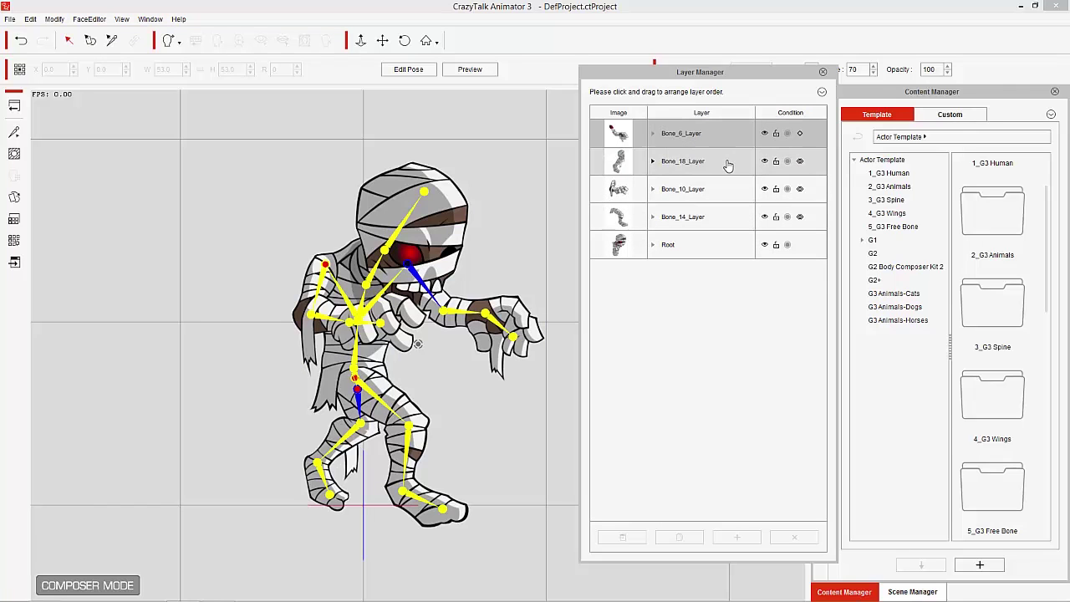
- Try moving the Bone_18 leg up over the outstretched arm, undo it, and test the Bone_6 arm the same way
click(727, 162)
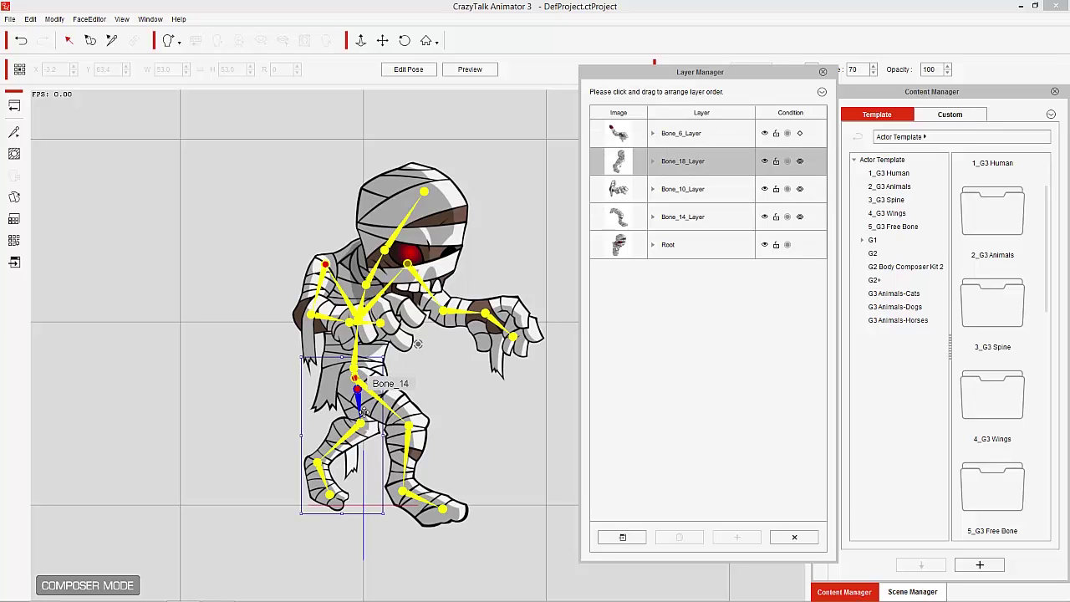
drag(359, 404, 465, 283)
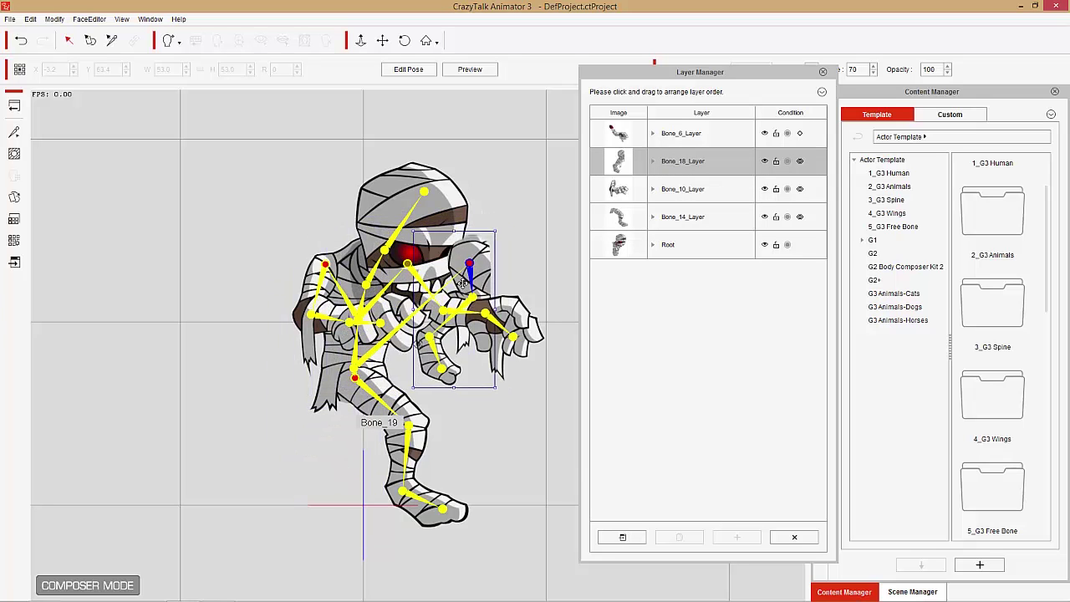
key(ctrl+z)
click(694, 134)
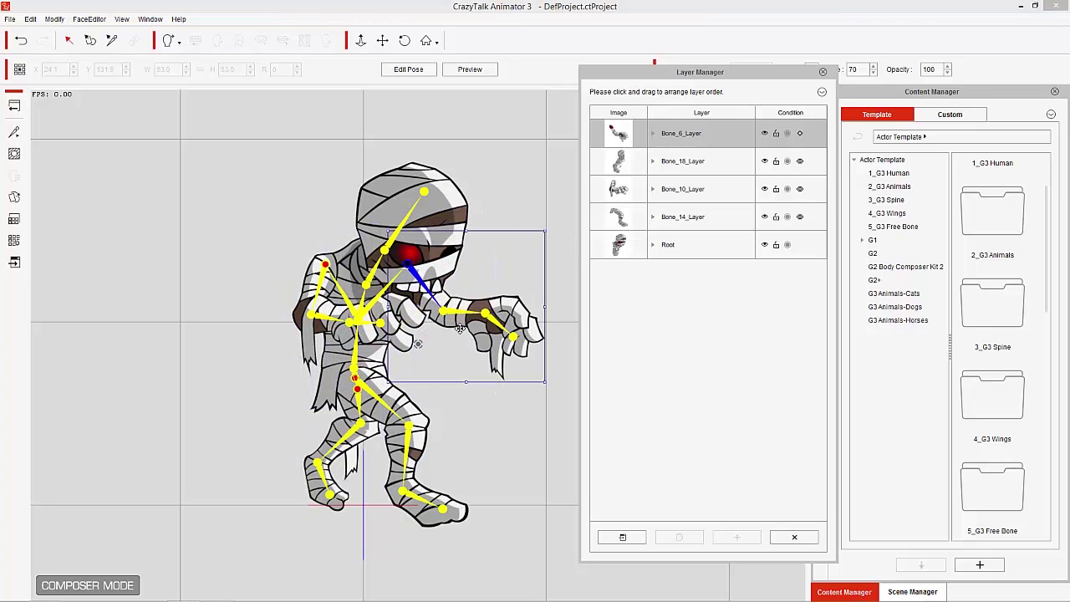
drag(471, 308, 500, 288)
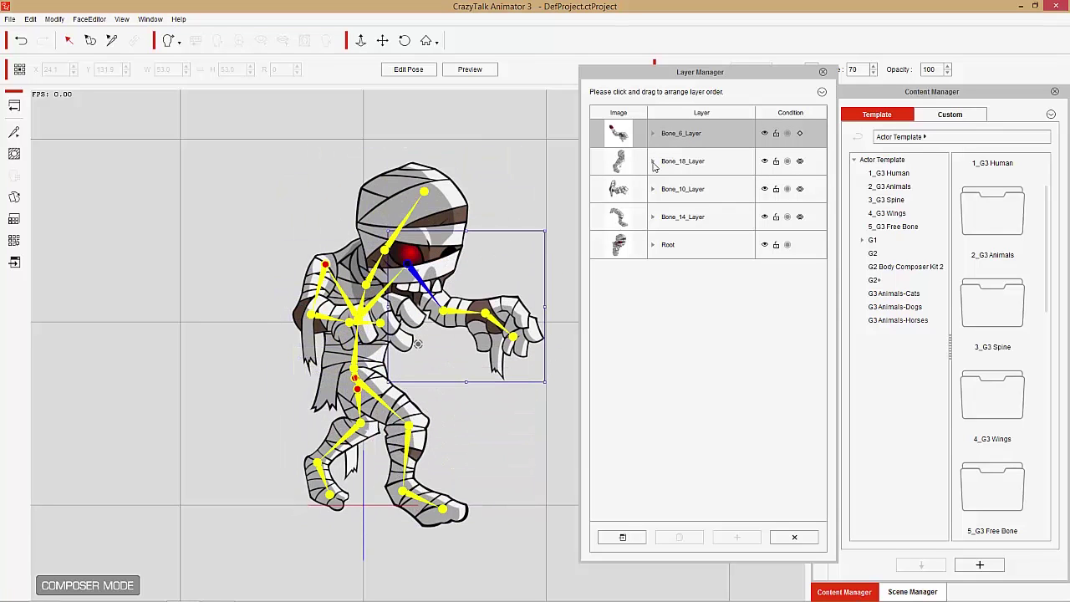
- Select Bone_18_Layer and Bone_6_Layer together and move both below Root at the bottom of the layer order
click(698, 163)
click(700, 136)
drag(698, 134, 698, 260)
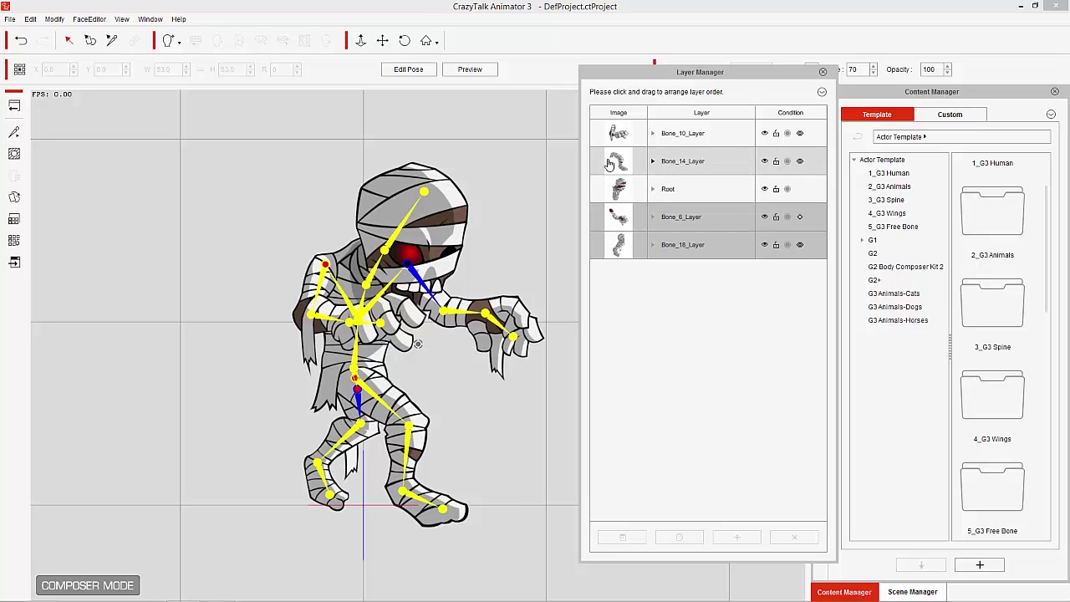
- Expand Bone_10_Layer and select its bones Bone_10 to Bone_13 individually to see where each sits in the arm
click(653, 134)
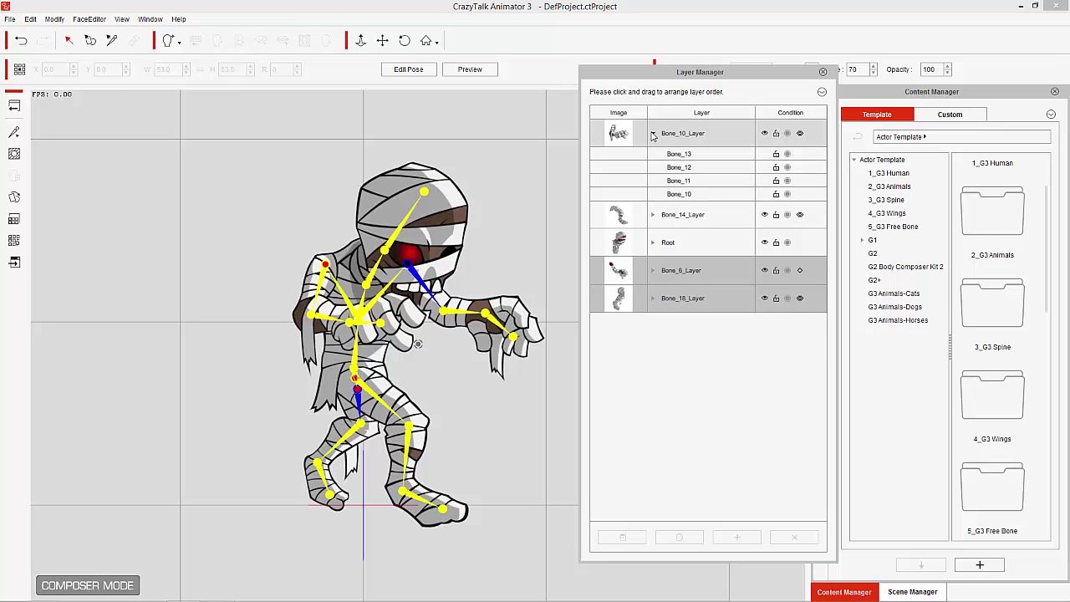
click(678, 154)
click(679, 167)
click(702, 181)
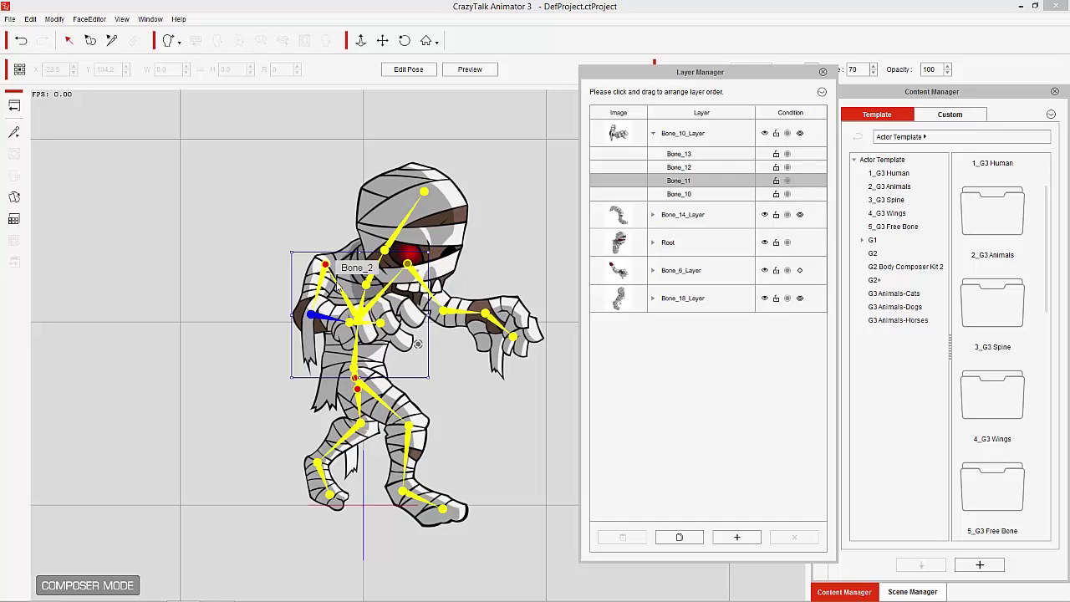
click(683, 194)
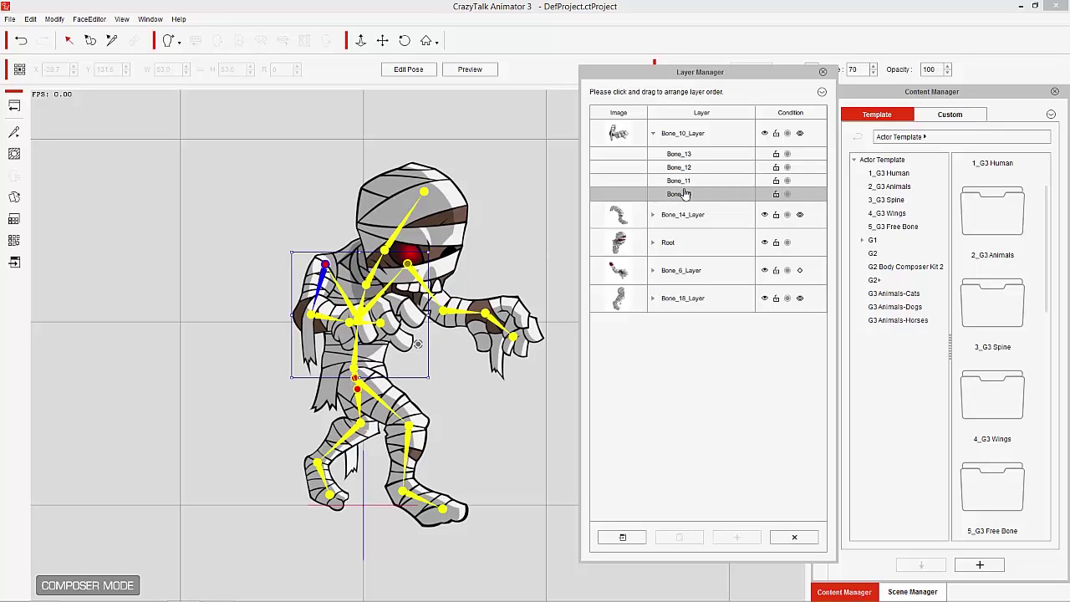
click(692, 155)
click(688, 168)
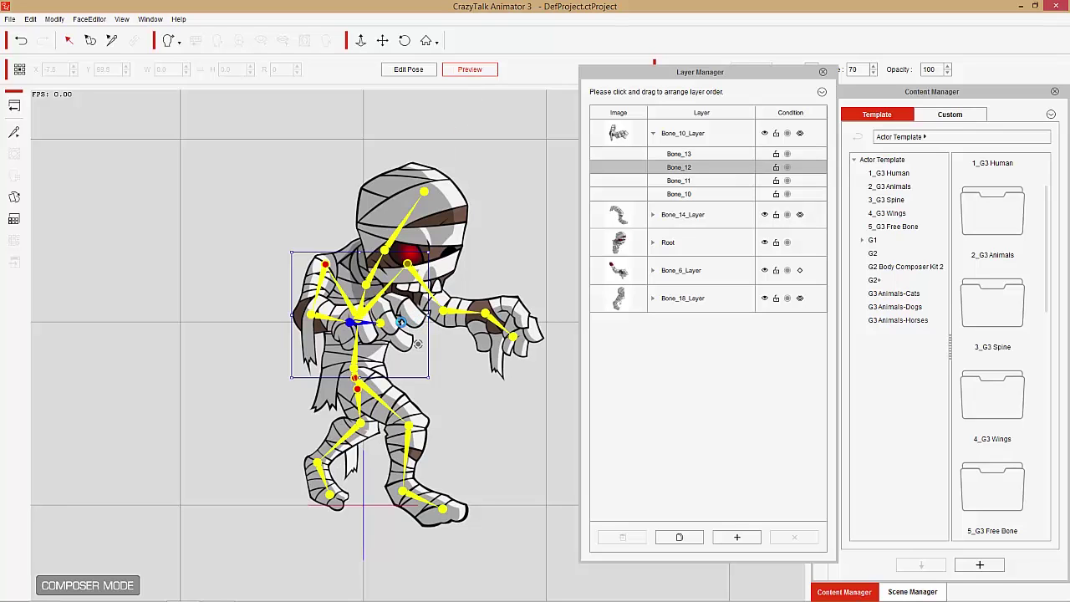
- Preview how the front arm bends by folding Bone_12 in toward the shoulder and body, and end the preview
click(386, 319)
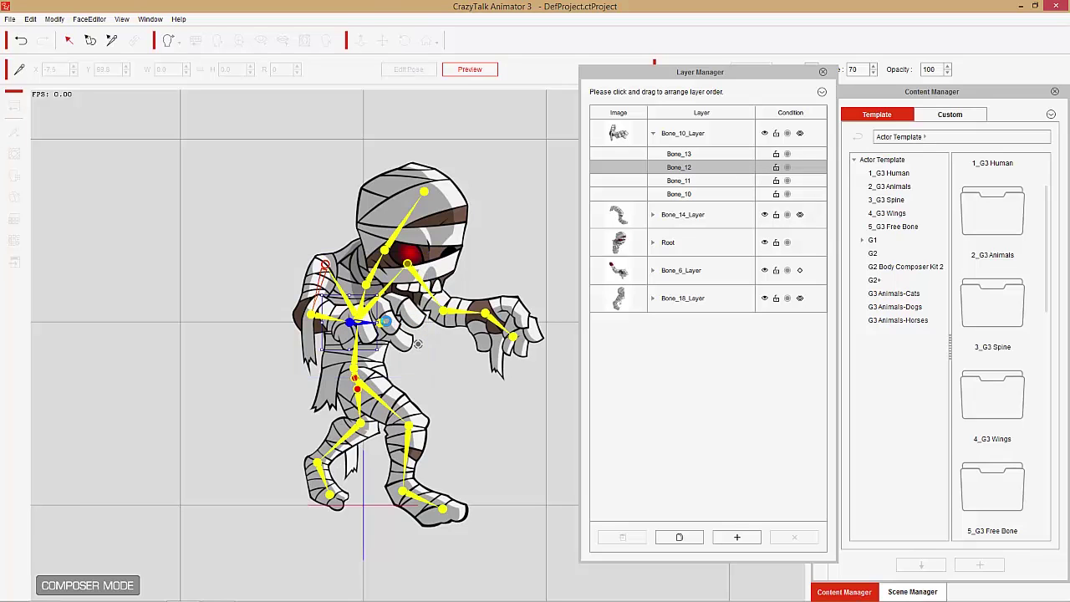
drag(381, 307, 315, 279)
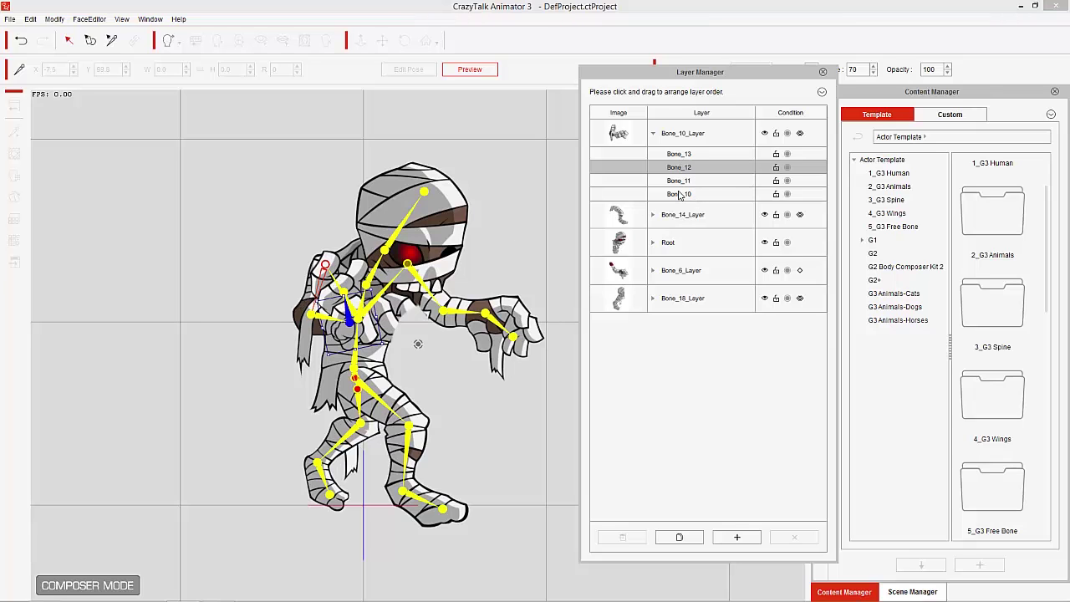
drag(370, 318, 355, 336)
click(470, 69)
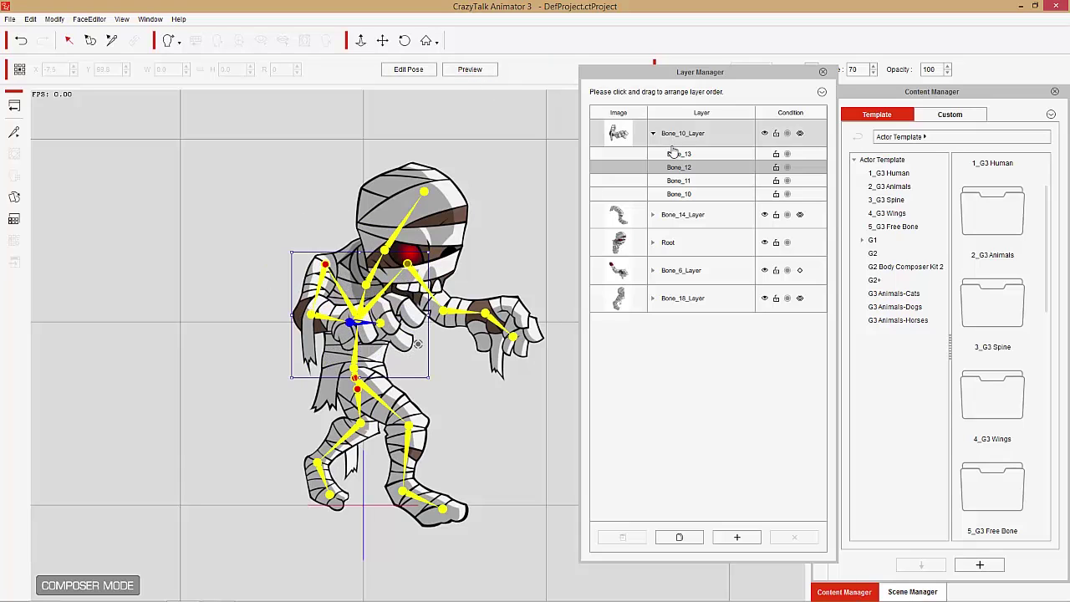
- Move Bone_10 above Bone_13 at the top of Bone_10_Layer and preview the arm's overlap by moving Bone_12
click(689, 194)
drag(684, 193, 683, 155)
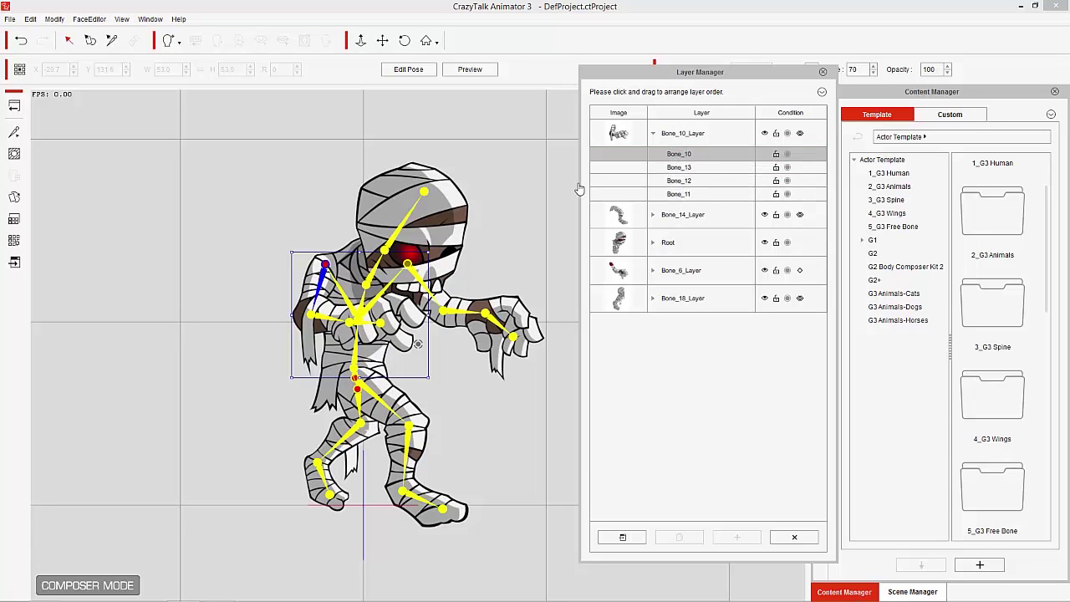
click(672, 180)
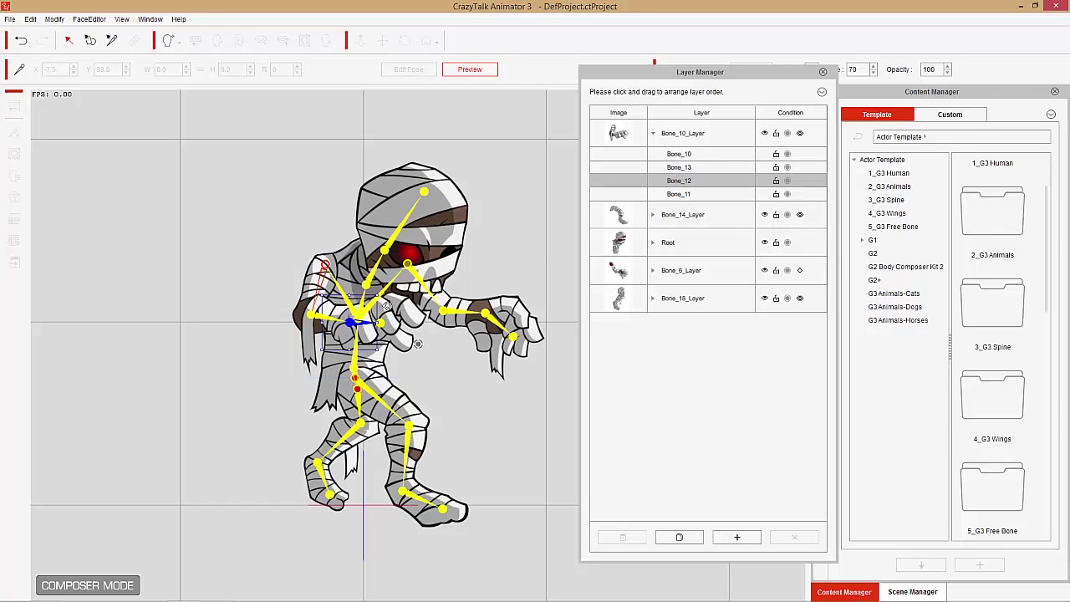
click(365, 324)
drag(360, 315, 355, 337)
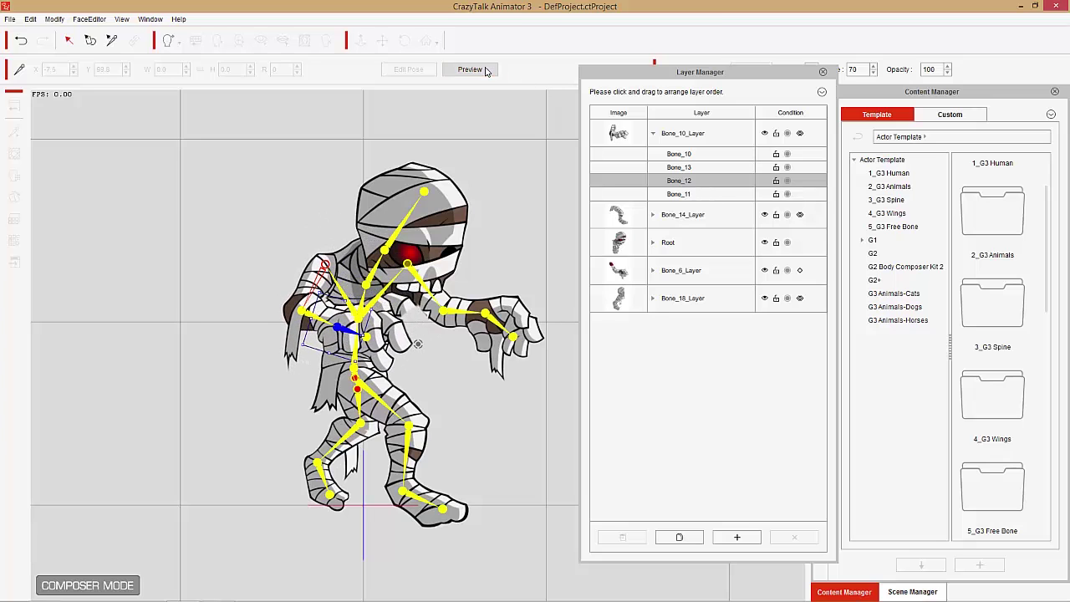
click(484, 69)
- Return Bone_10 to the bottom of the bone order in Bone_10_Layer and collapse the layer
click(690, 154)
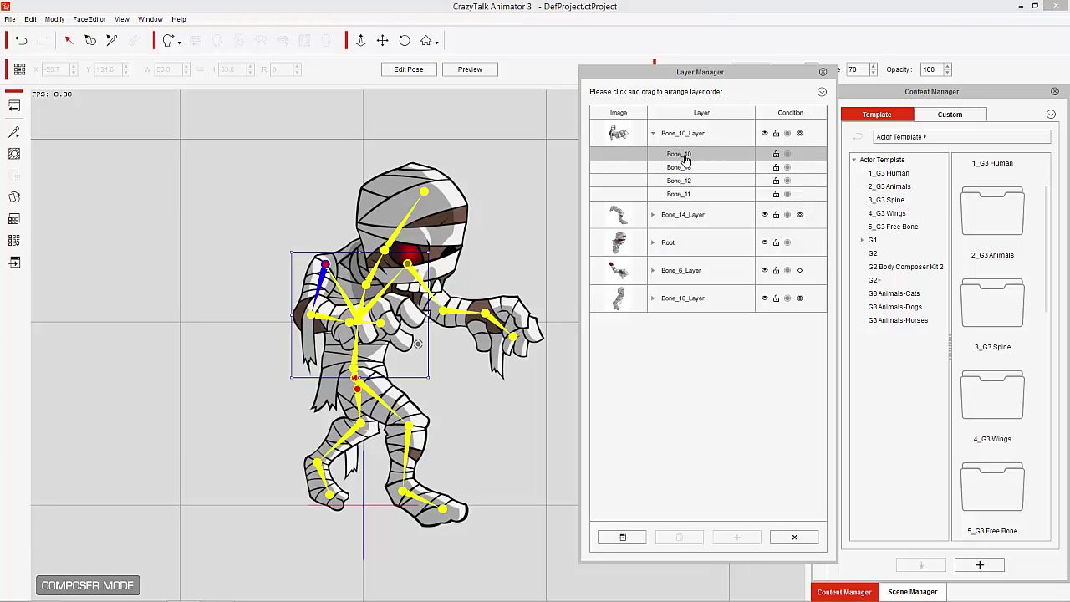
drag(690, 167, 702, 195)
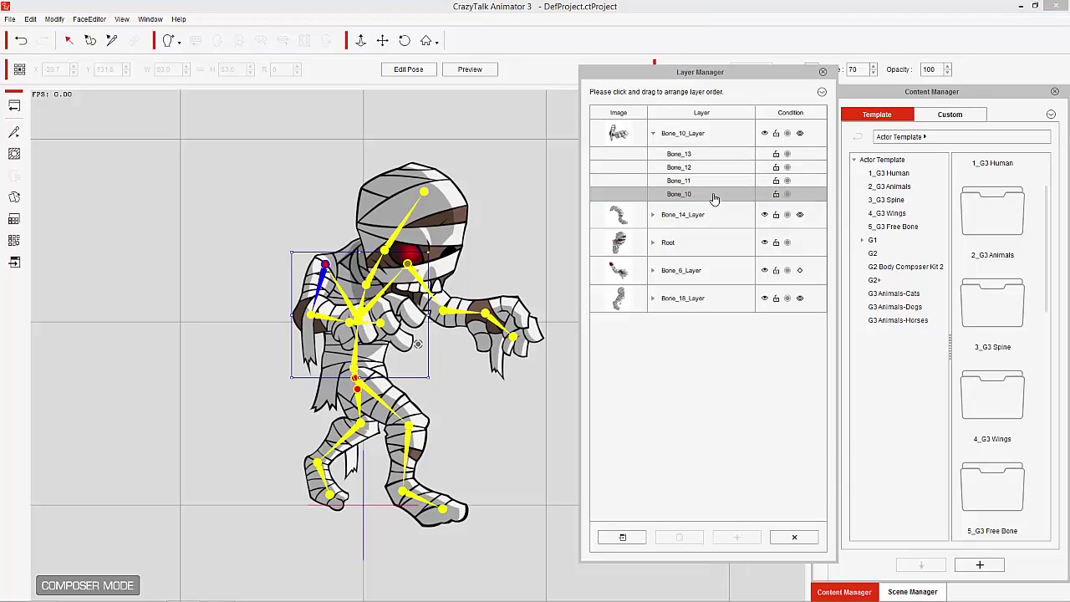
click(654, 134)
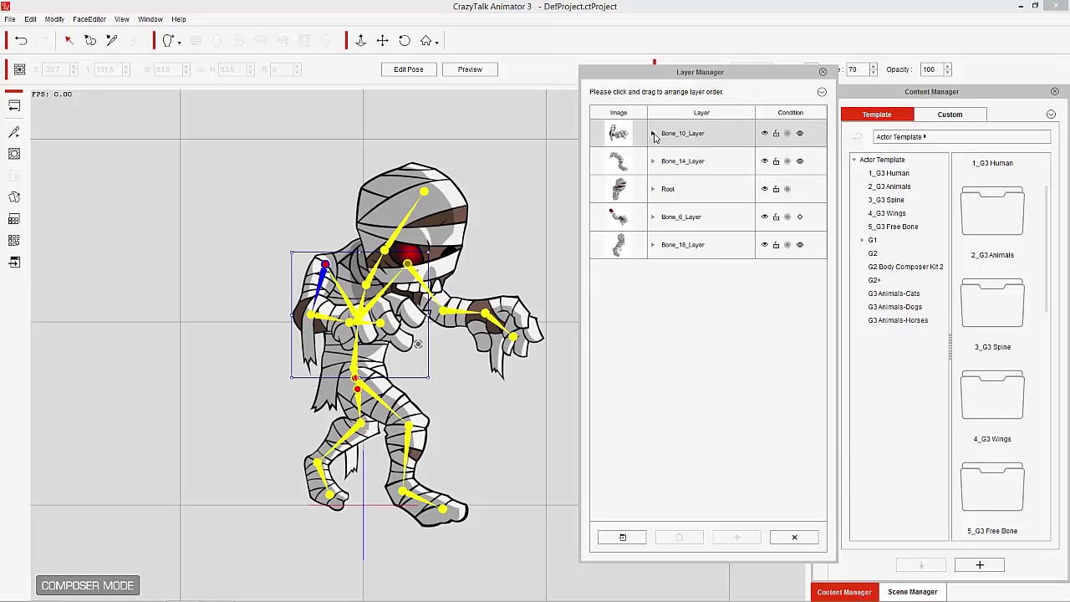
- Hide Bone_10_Layer, Bone_14_Layer and Root on the character, and make all of them visible again
click(764, 134)
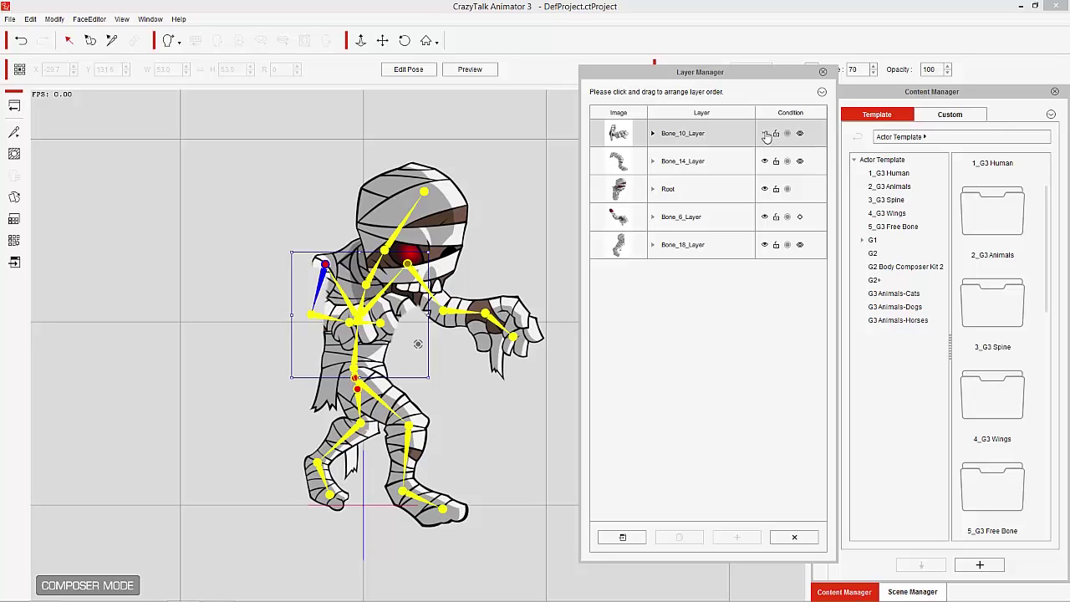
click(765, 162)
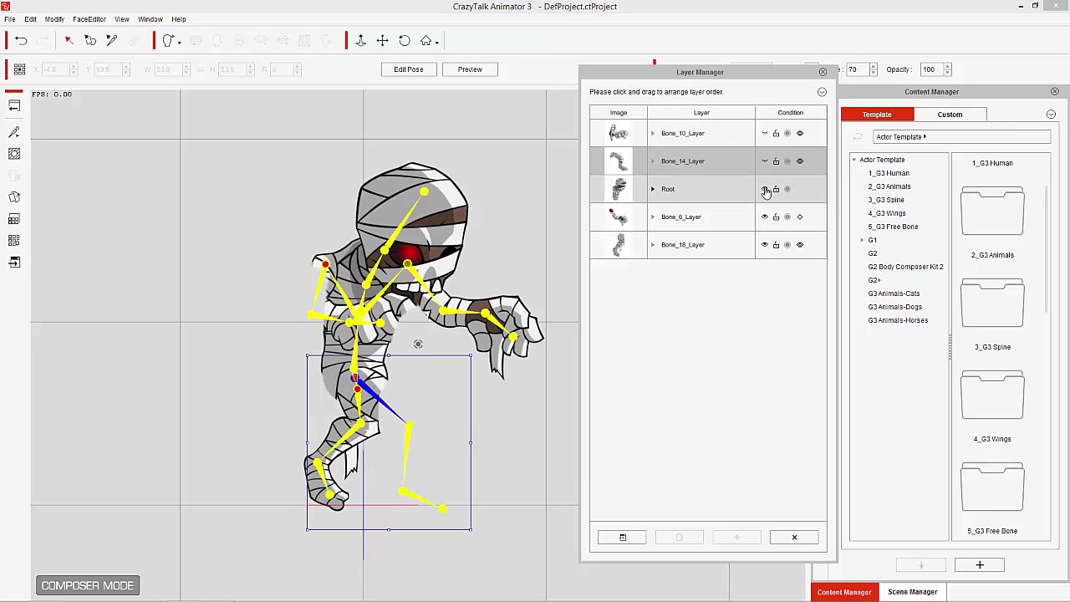
click(764, 189)
click(764, 189)
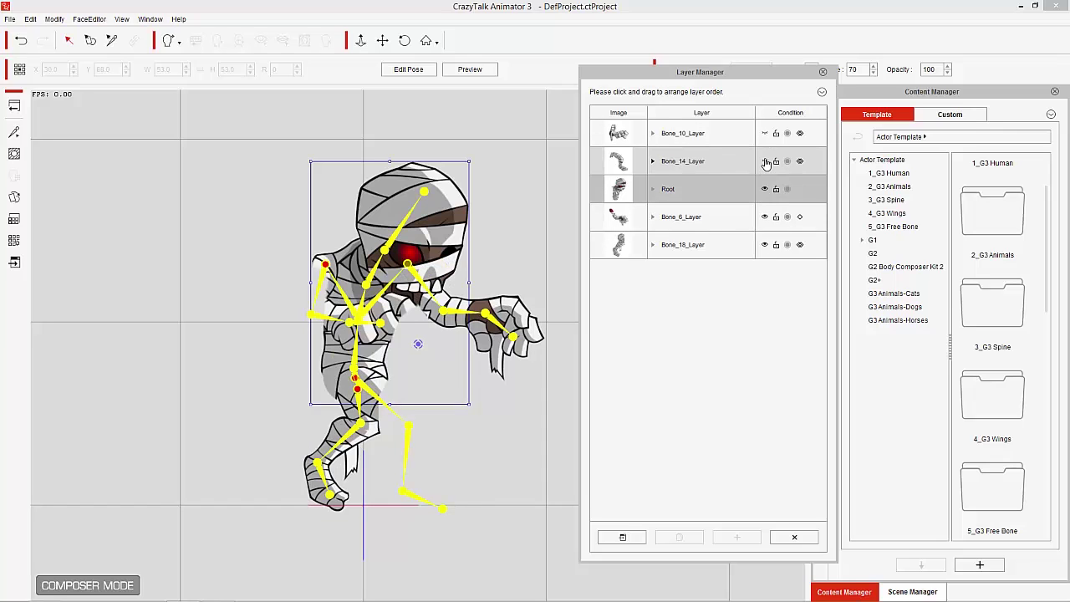
click(764, 161)
click(764, 134)
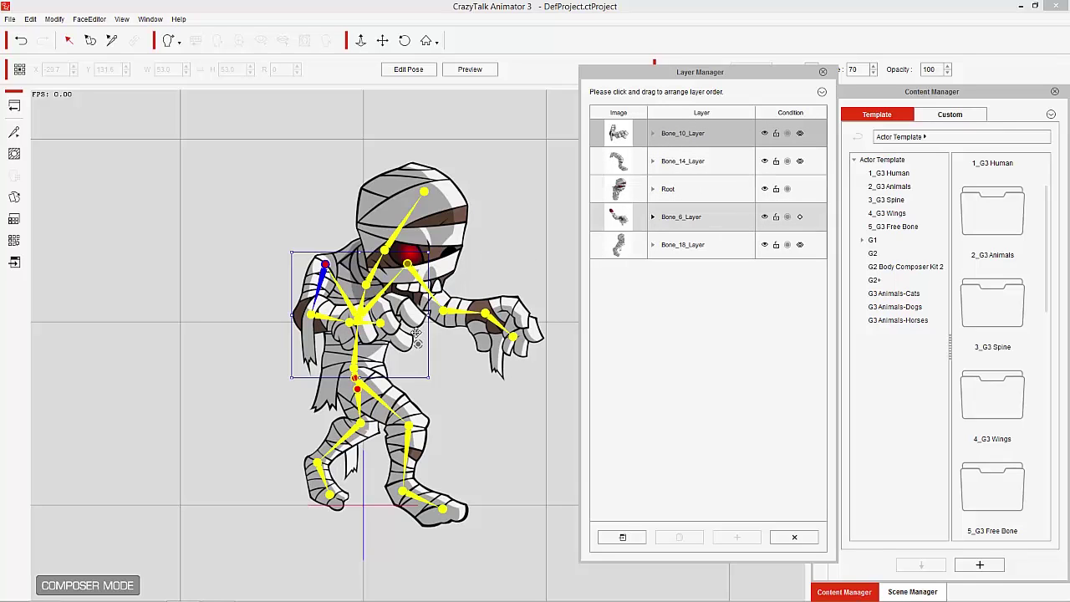
- Select Bone_12 on the arm, lock Bone_10_Layer, try selecting the arm's bones on the character, and unlock the layer
click(355, 324)
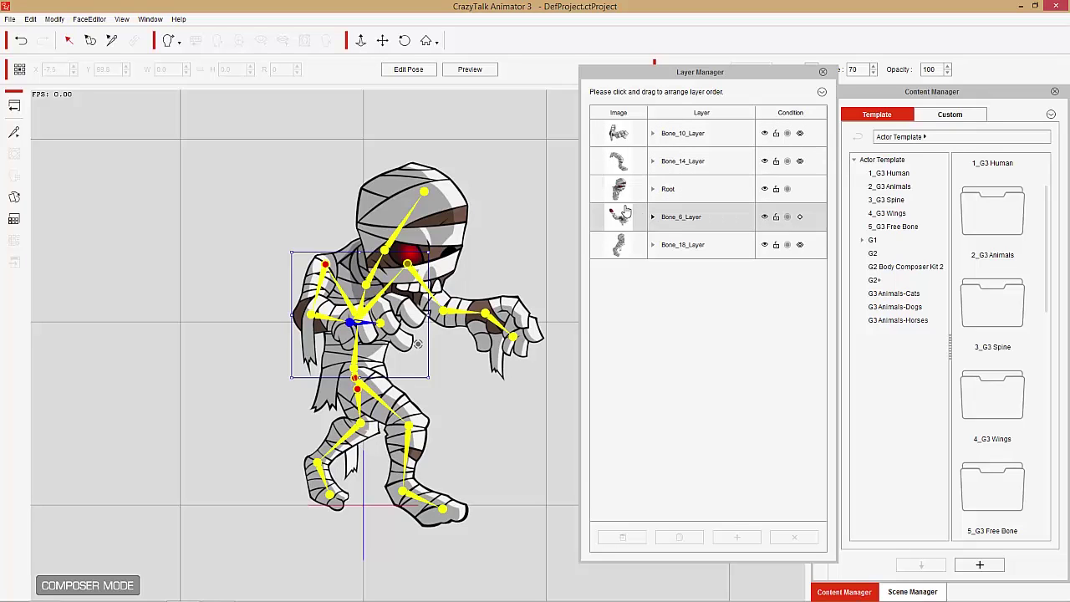
click(776, 136)
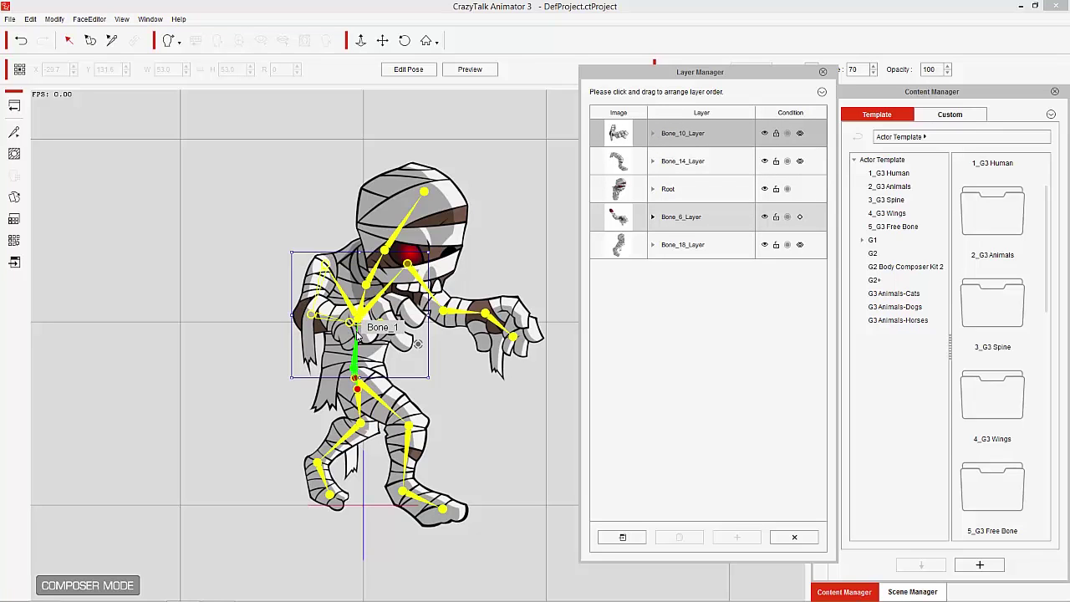
click(357, 334)
click(357, 322)
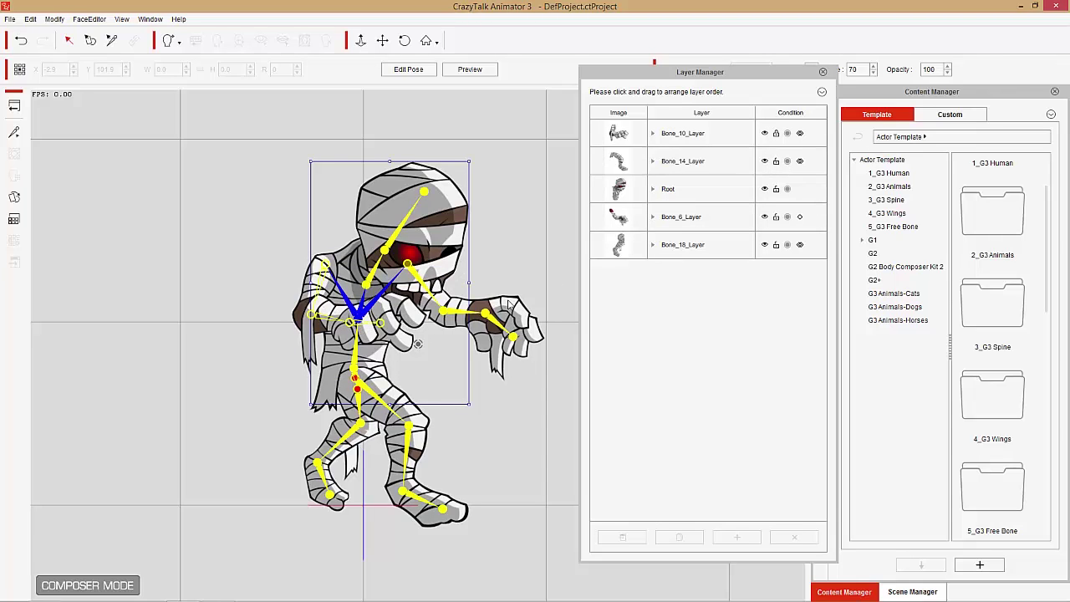
click(778, 136)
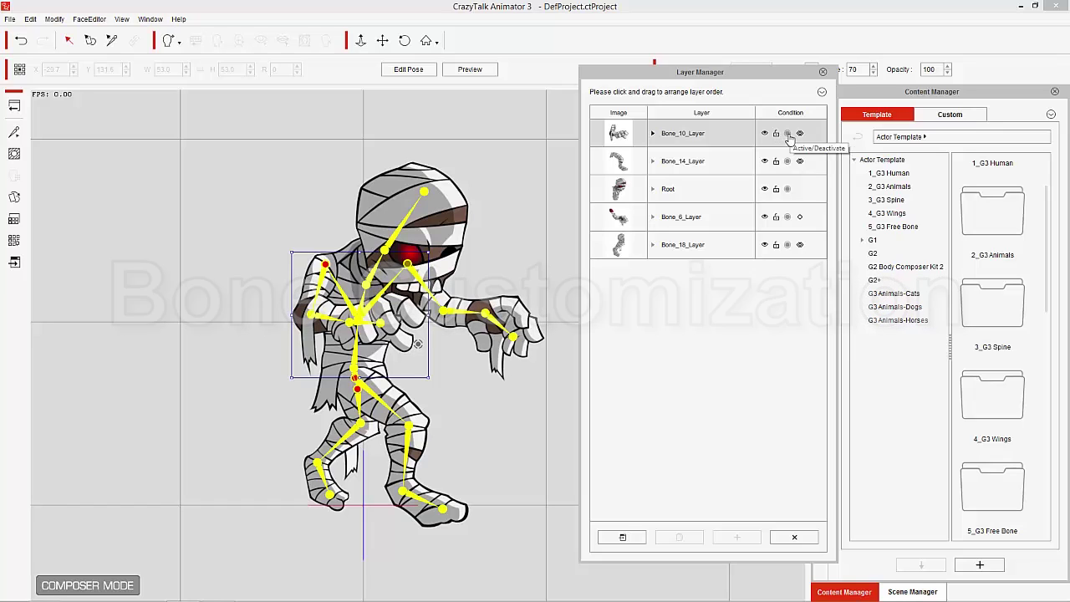
- Turn off the Auto Active Bone option so that bones can be activated or deactivated manually
click(789, 139)
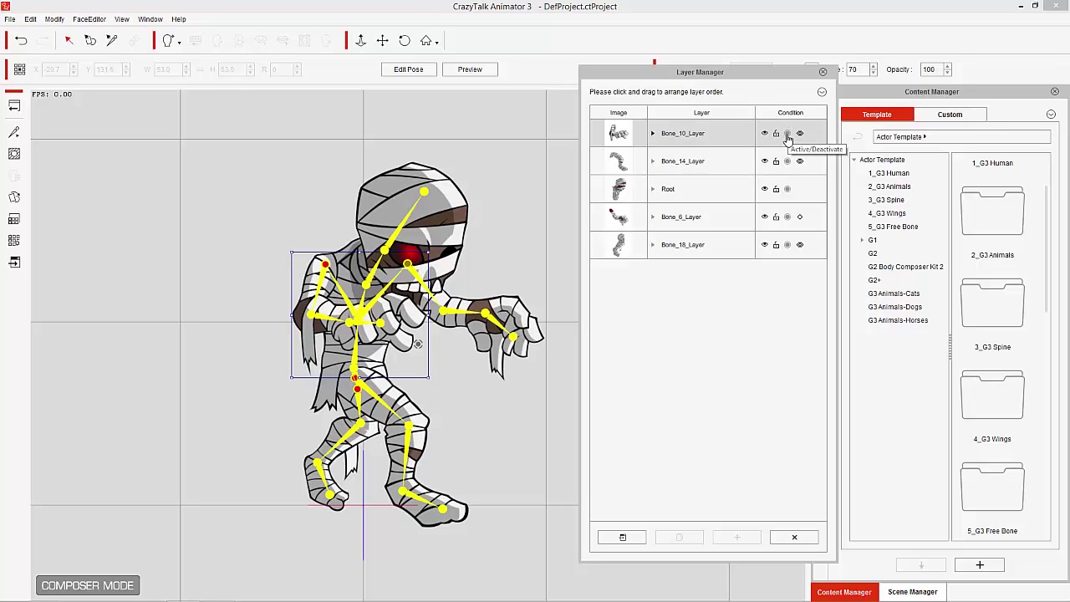
click(822, 92)
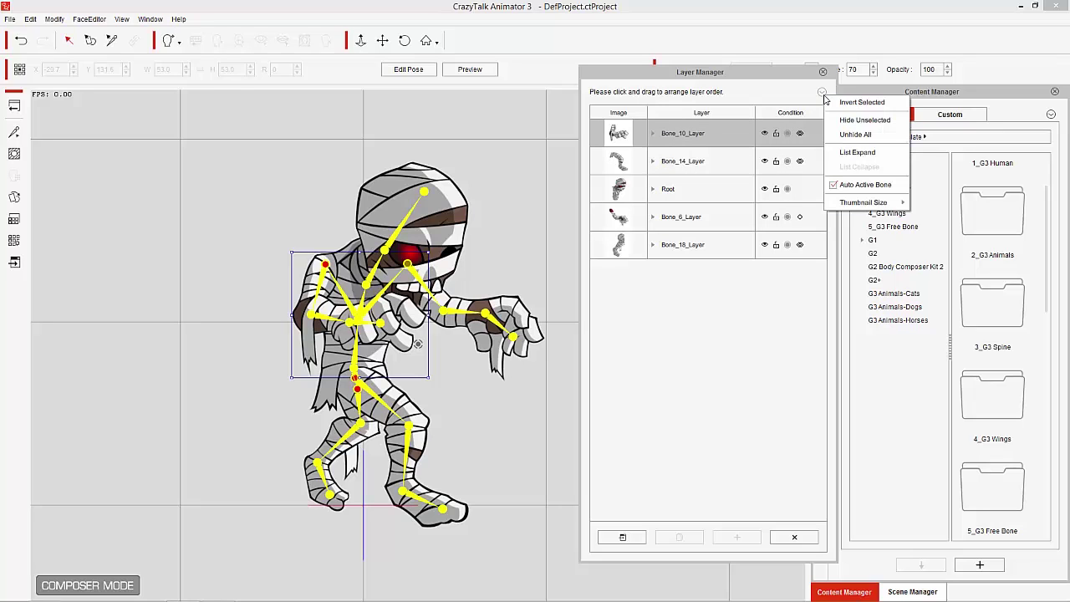
click(857, 186)
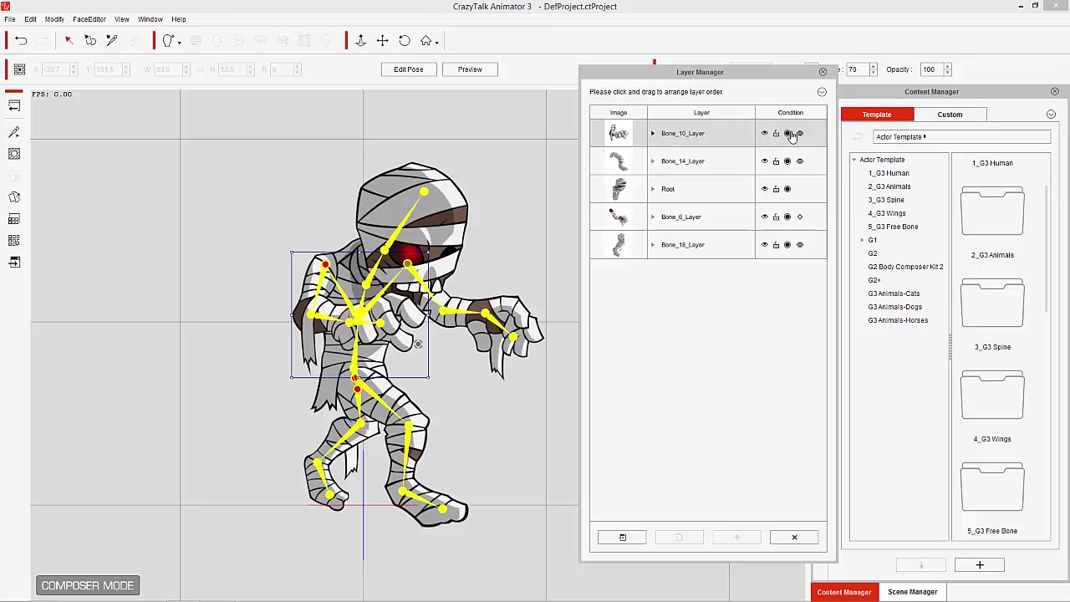
- Select Bone_14_Layer and expand it to list its leg bones
click(787, 162)
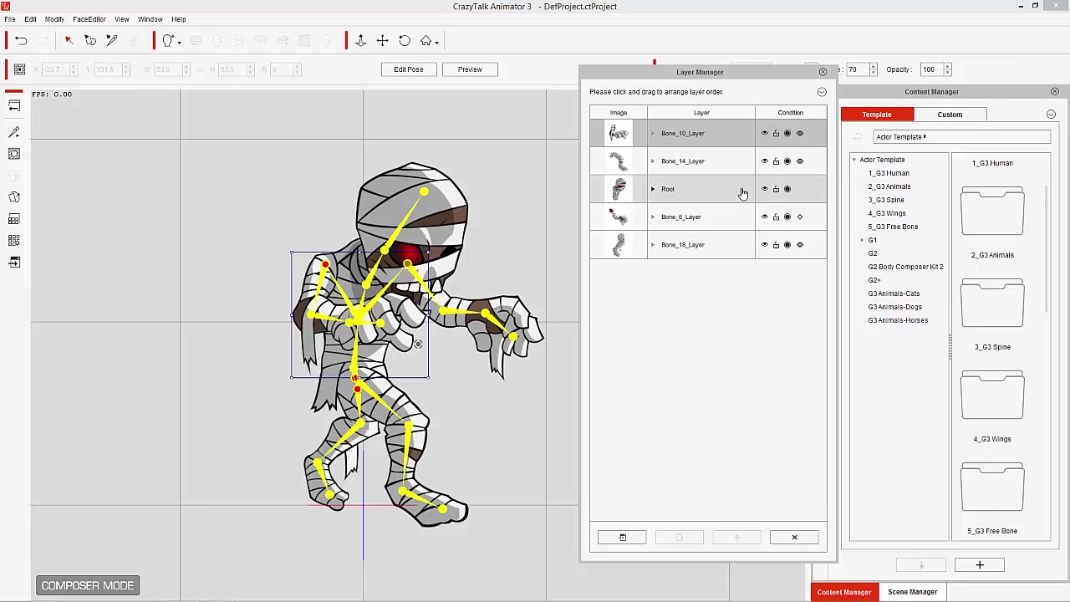
click(701, 162)
click(653, 161)
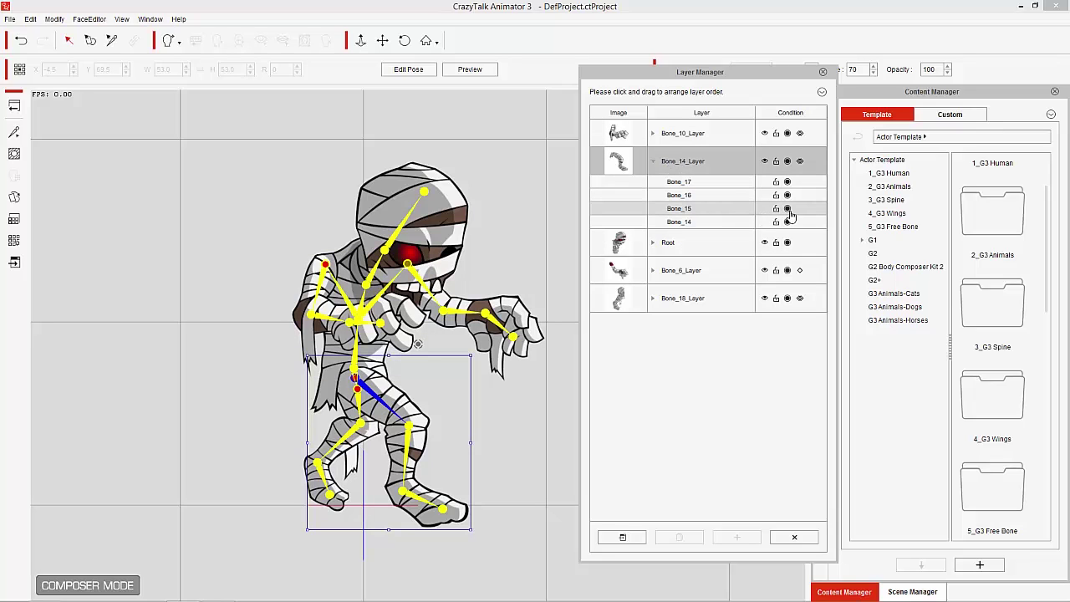
- Preview the front leg's motion by moving the foot bone Bone_16 up and forward, and end the preview
click(469, 69)
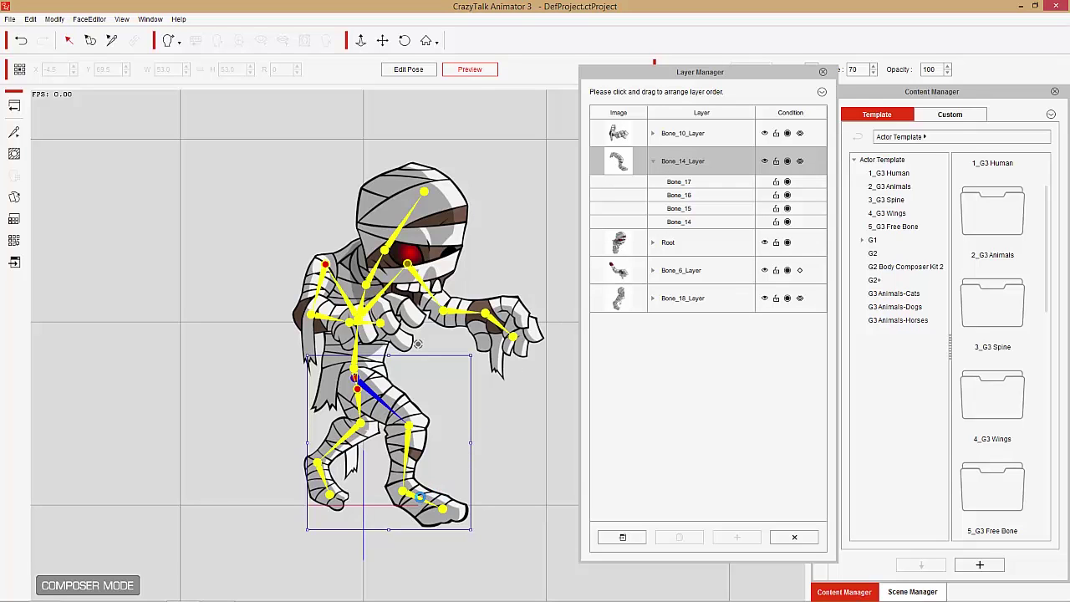
click(420, 499)
drag(413, 499, 538, 429)
click(470, 69)
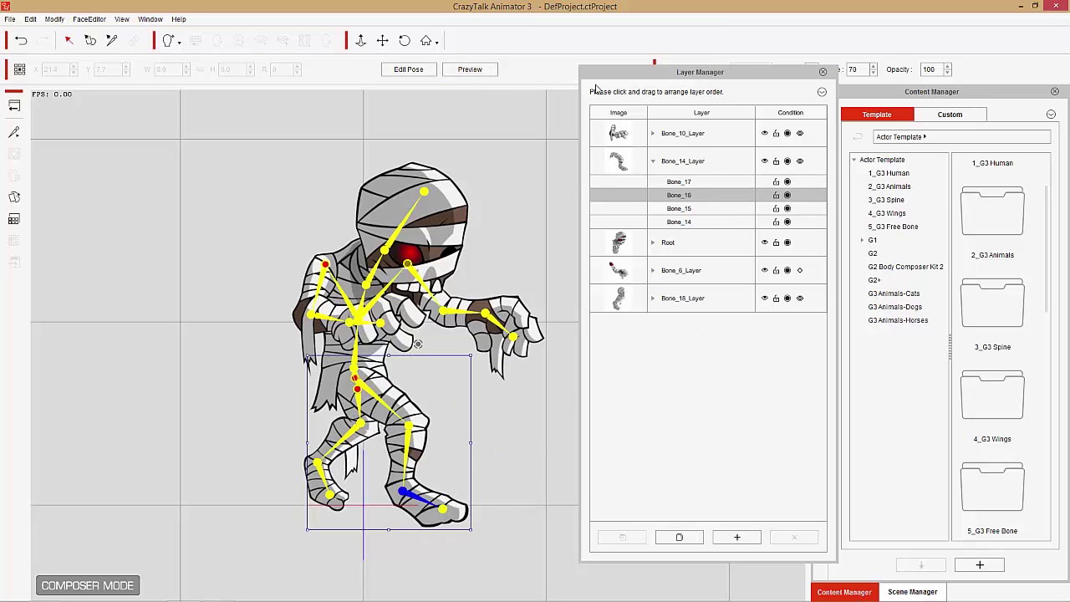
- Deactivate Bone_15 in Bone_14_Layer and preview how the leg deforms by moving the foot bone Bone_16 around
click(706, 209)
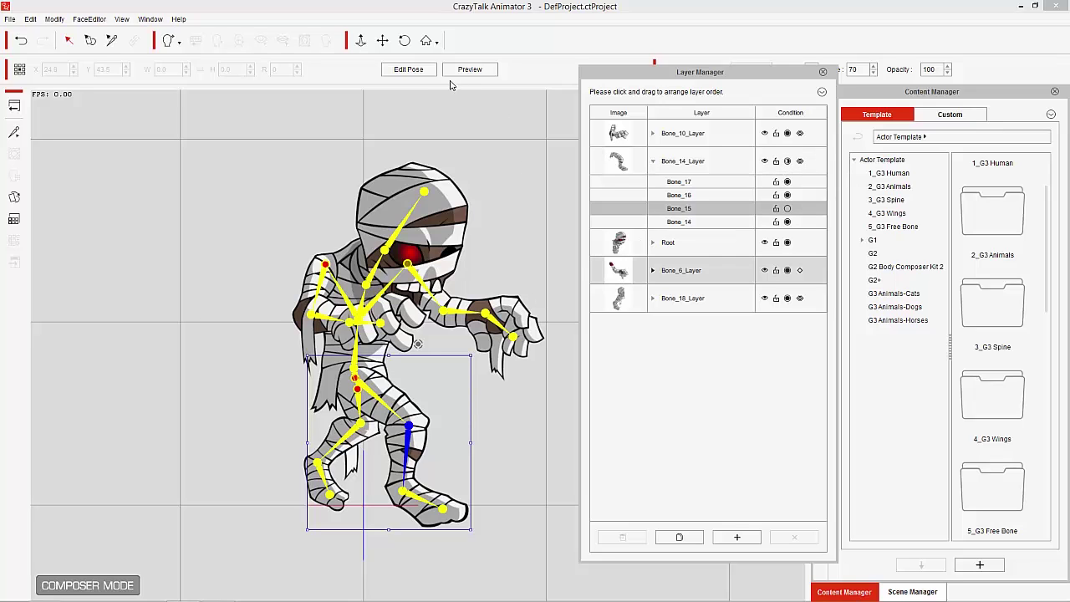
click(499, 434)
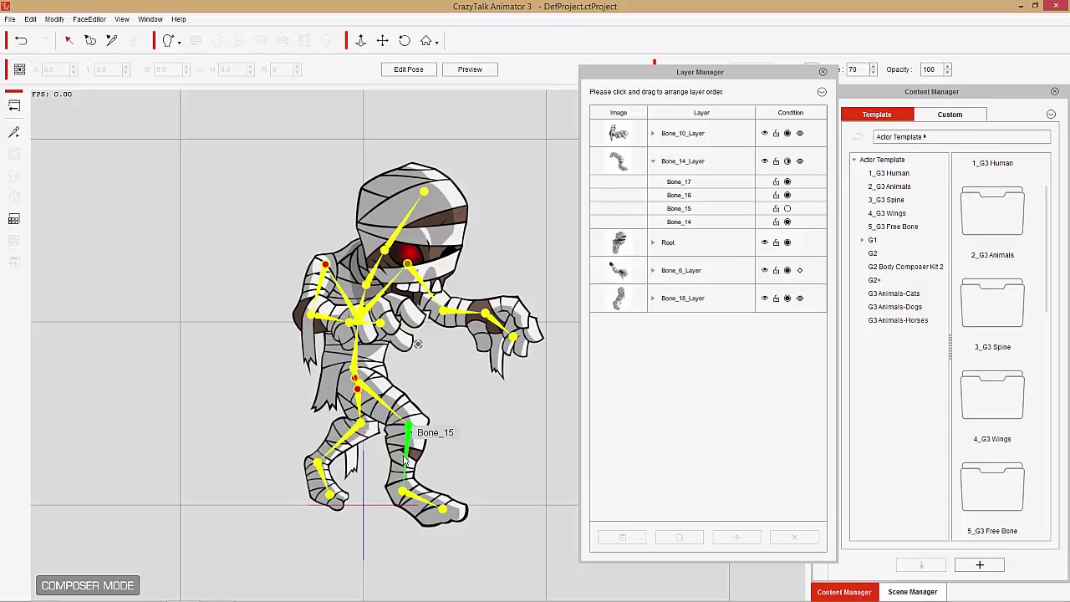
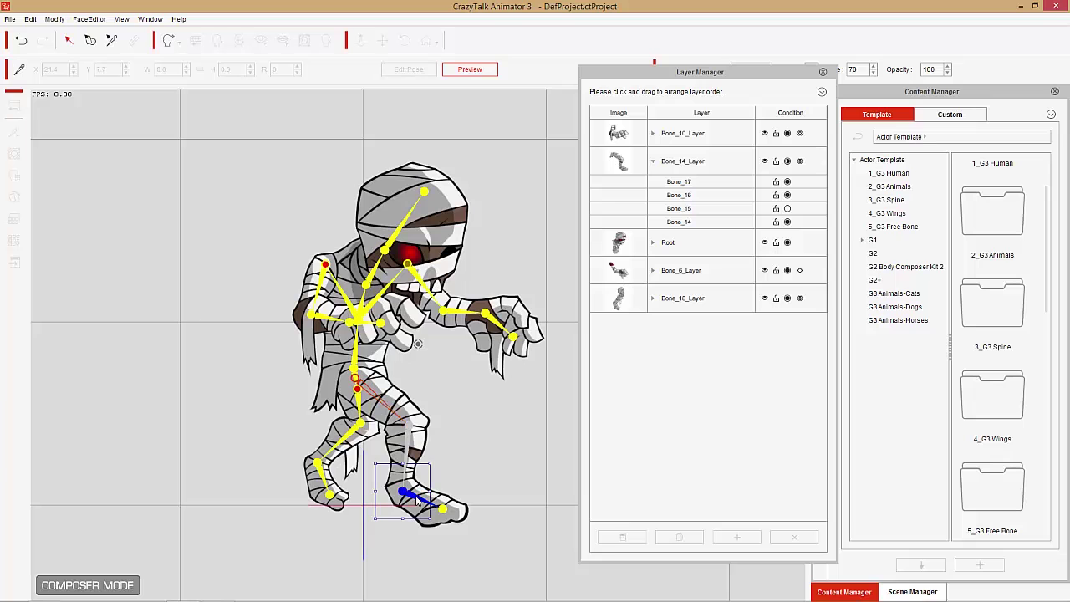
drag(416, 497, 442, 373)
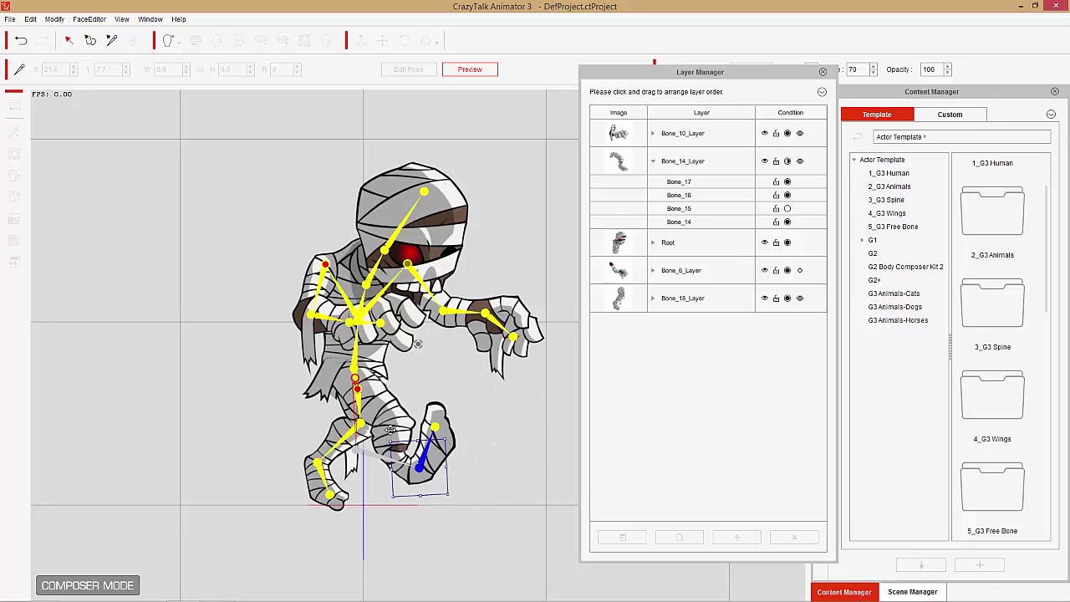
drag(389, 430, 430, 461)
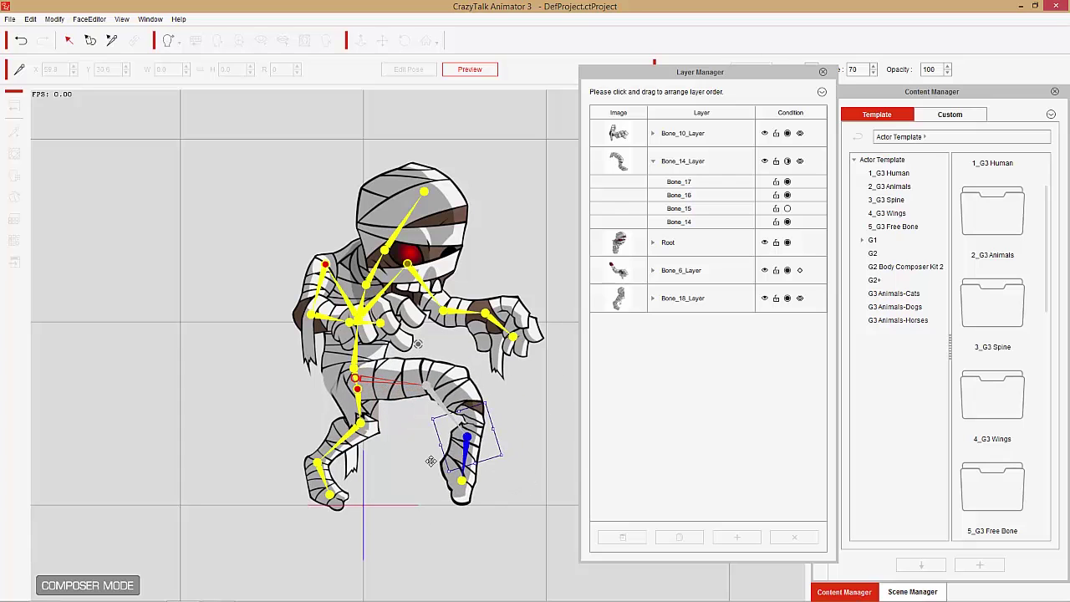
drag(514, 403, 488, 475)
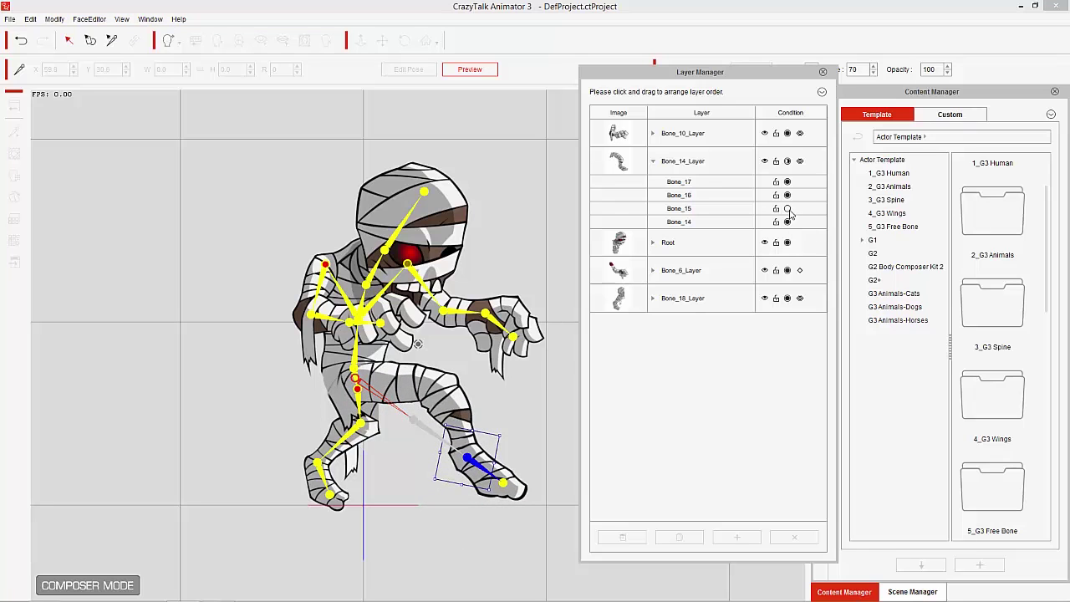
click(470, 69)
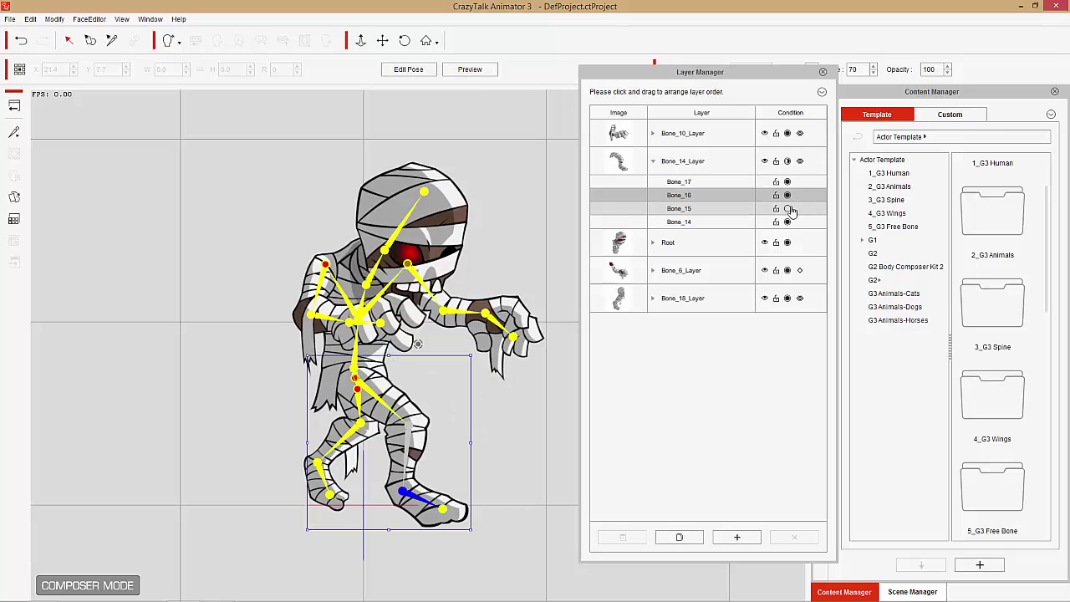
- Reactivate Bone_15 in Bone_14_Layer and turn the Auto Active Bone option back on
click(787, 209)
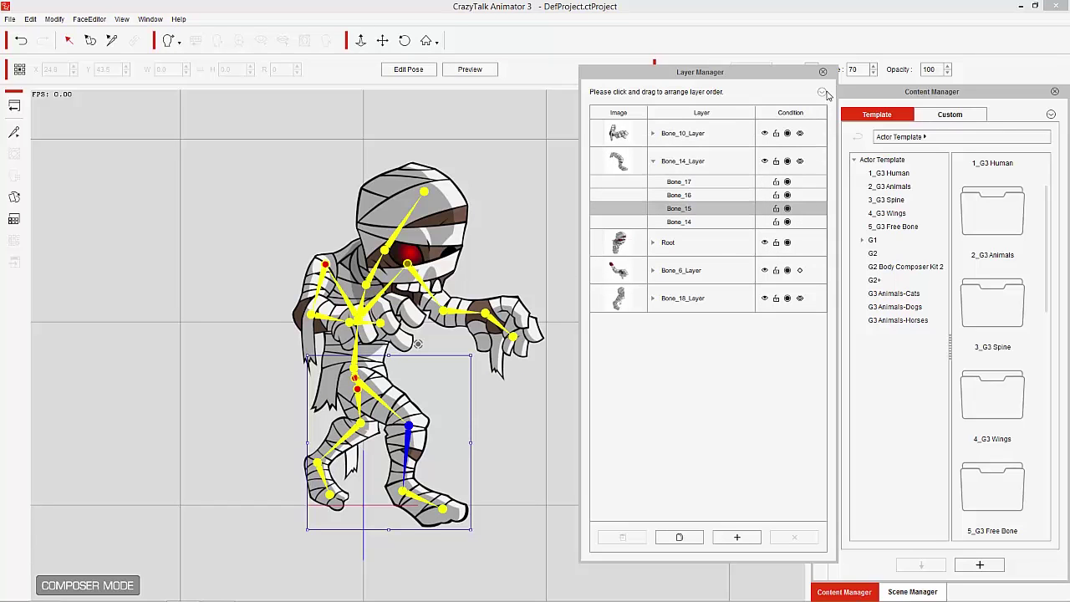
click(823, 92)
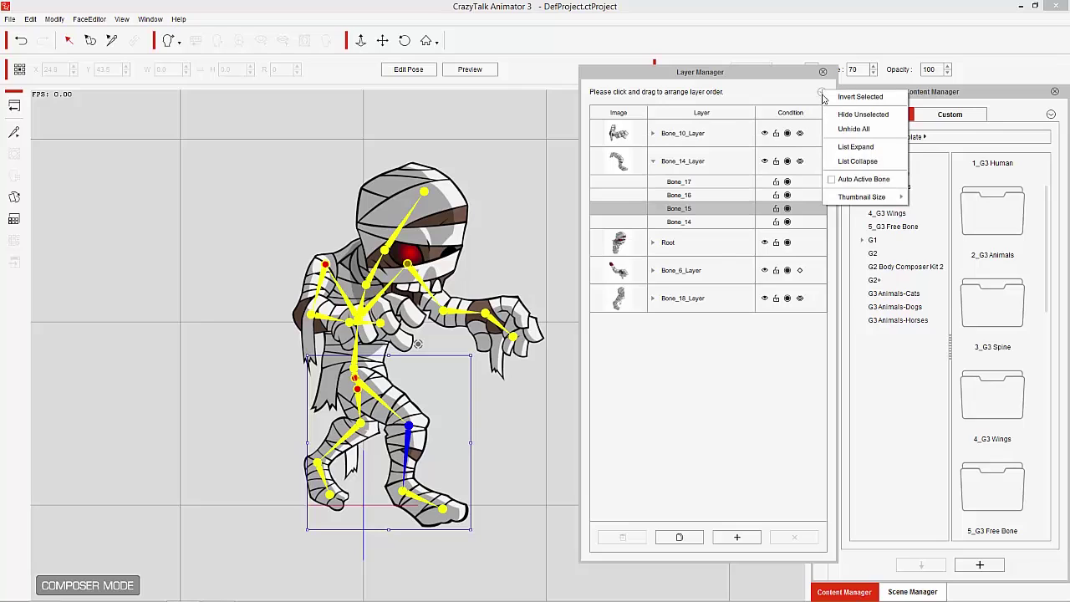
click(871, 181)
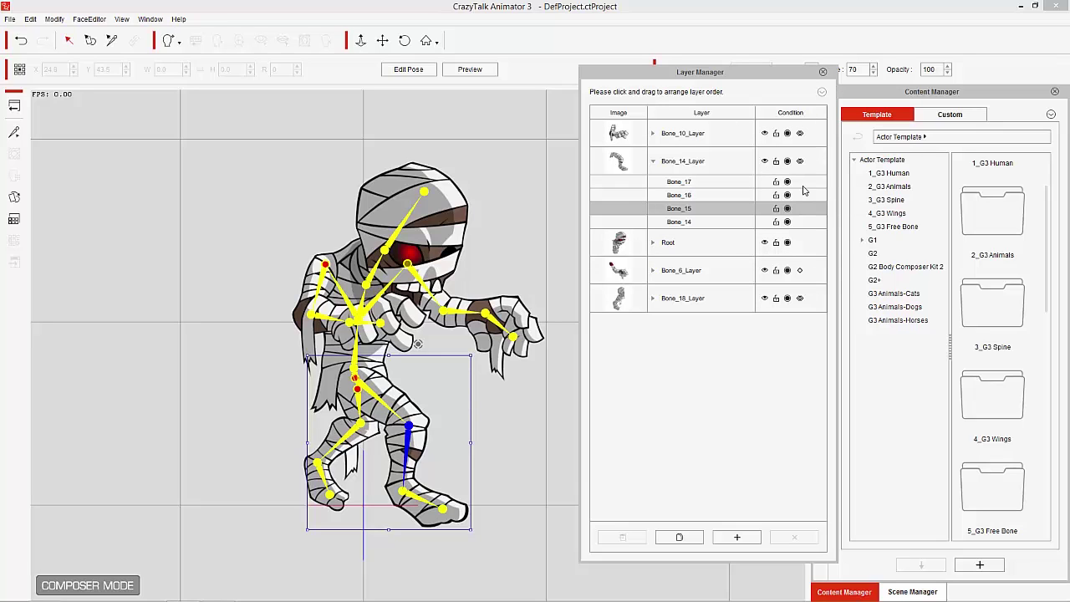
click(788, 195)
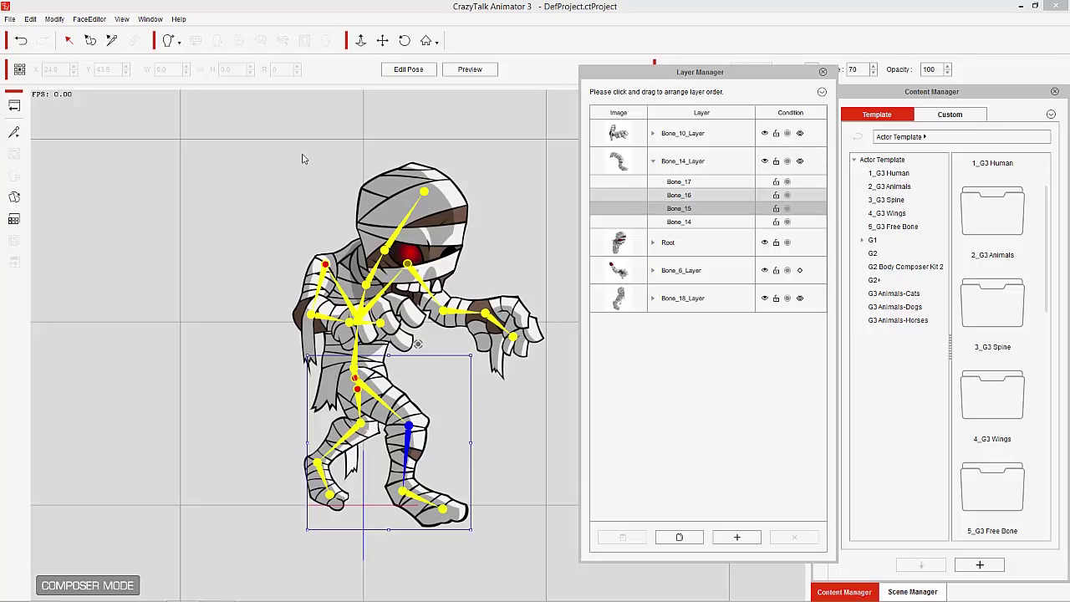
- Open the Bone Editor, try moving the front leg's bone chain off the leg artwork, and close the editor
click(16, 132)
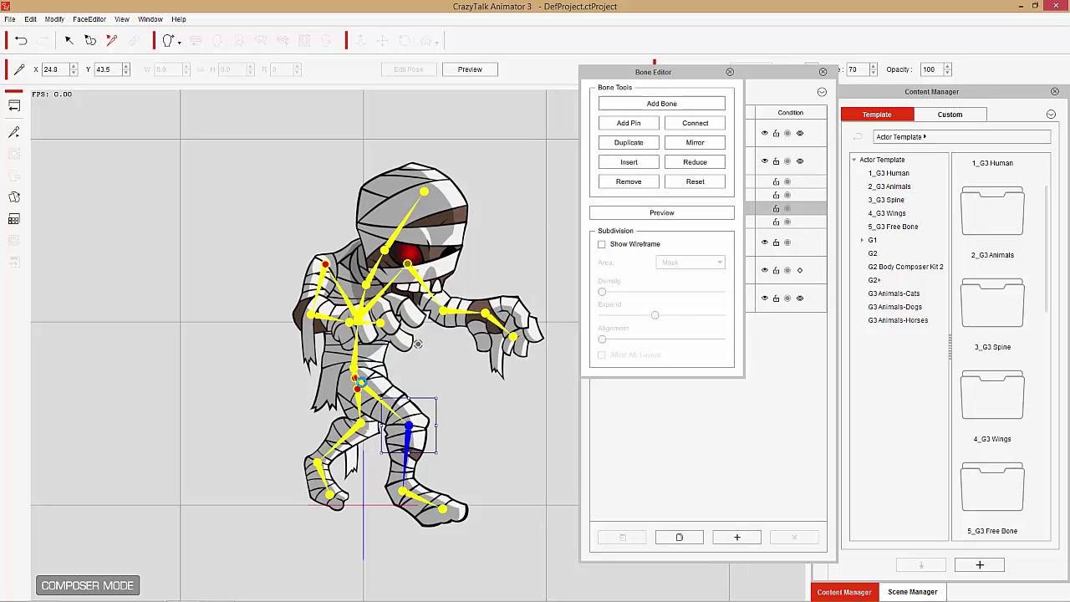
click(364, 382)
drag(374, 393, 451, 376)
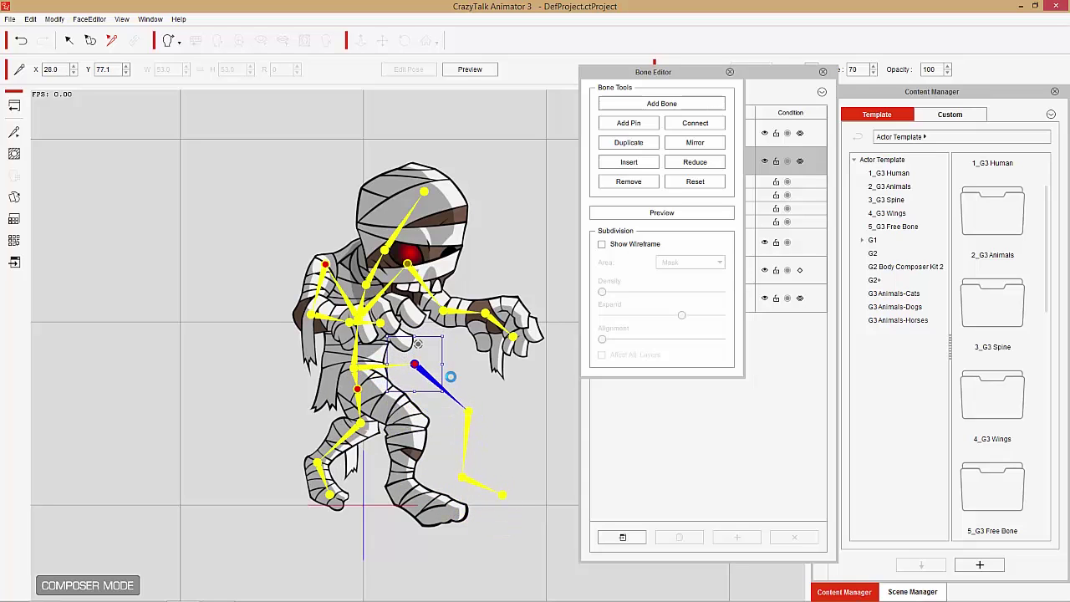
click(532, 424)
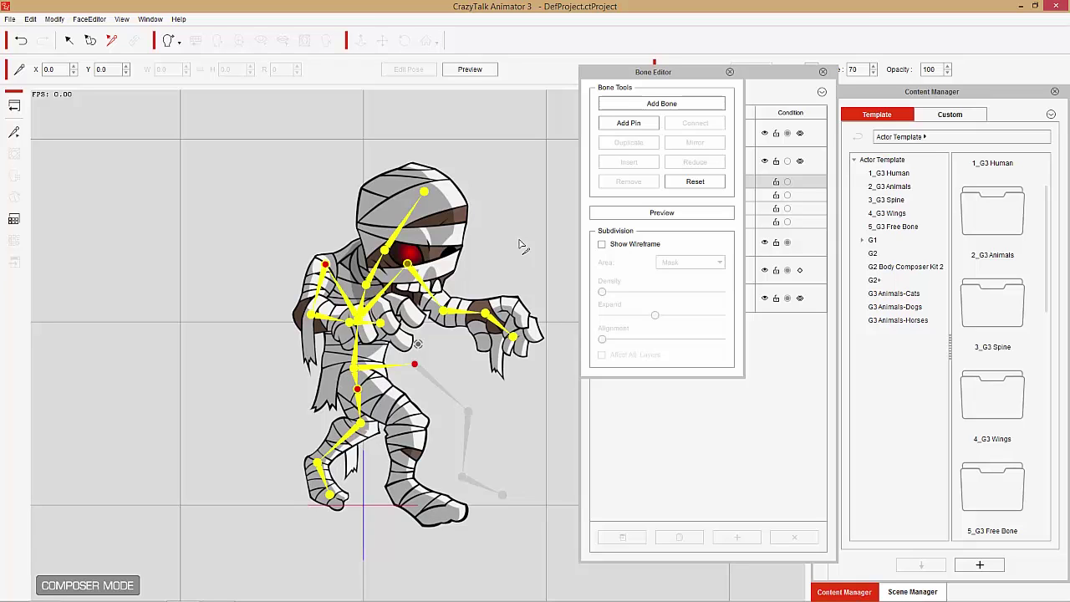
click(730, 72)
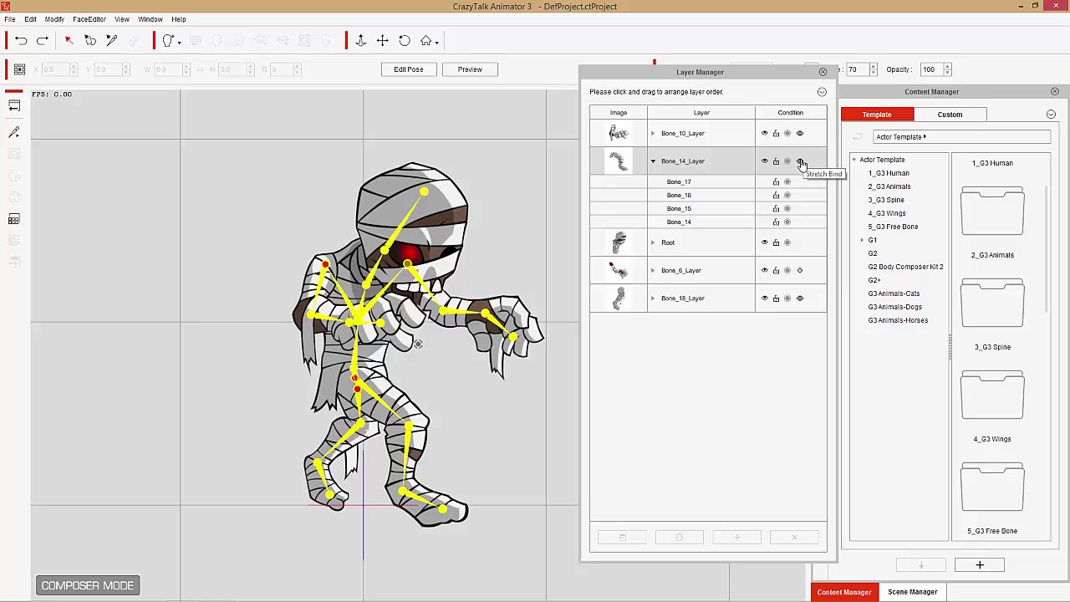
- Collapse Bone_14_Layer, select Bone_10_Layer, and preview its stretch binding by moving the front arm's shoulder bone around
click(653, 161)
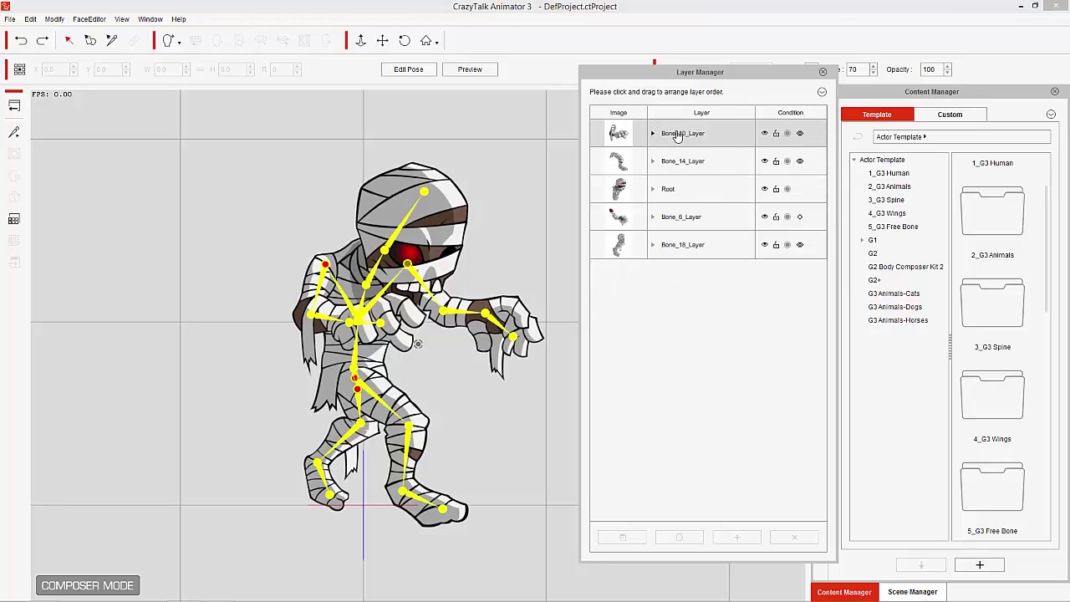
click(677, 137)
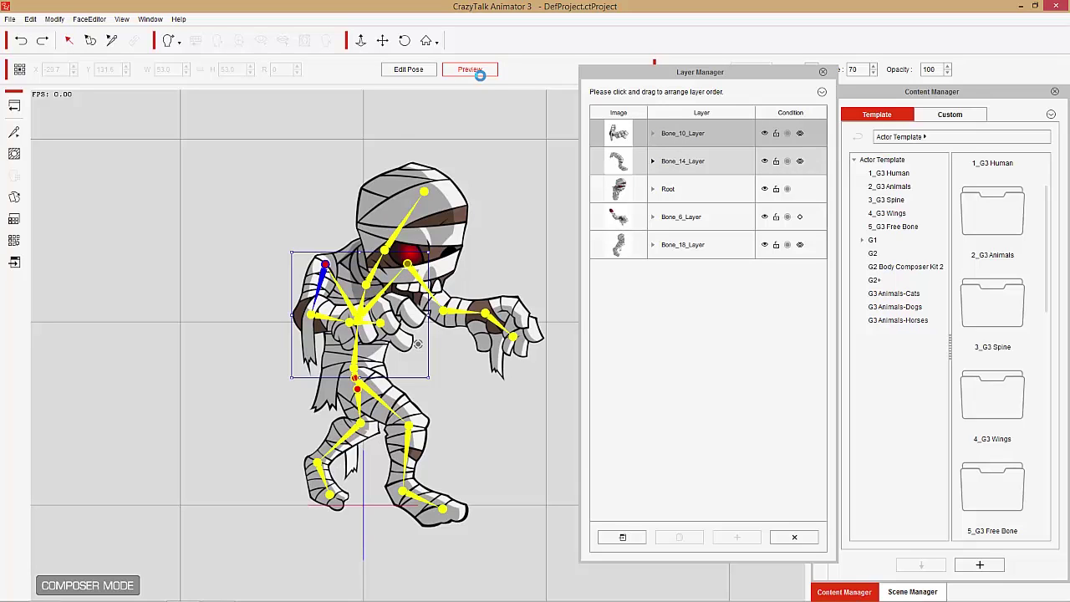
click(478, 72)
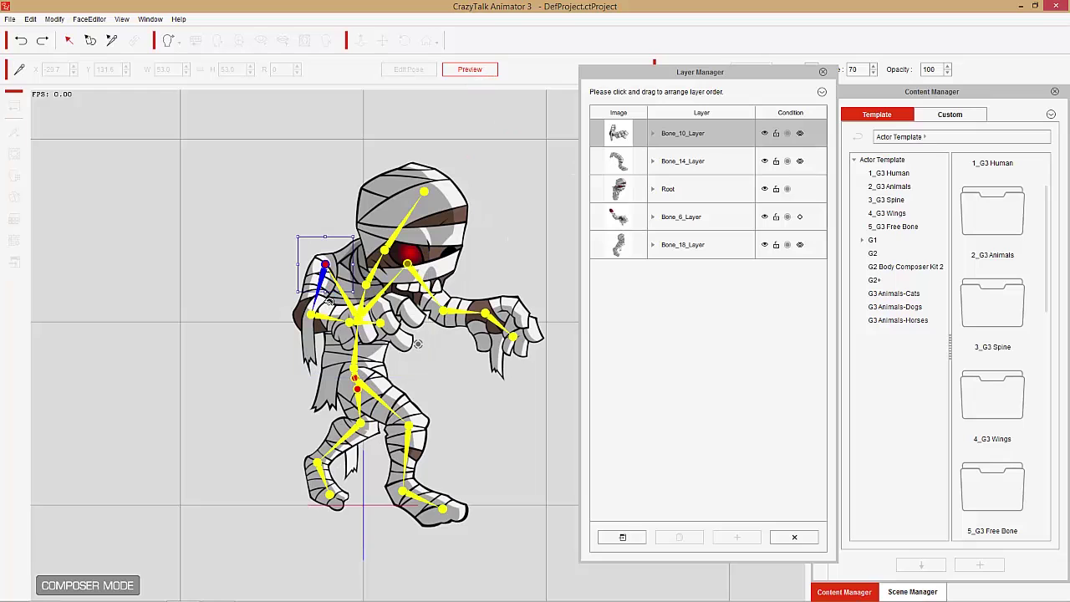
mouse_move(311, 281)
mouse_down()
mouse_move(266, 279)
mouse_move(287, 274)
mouse_move(266, 281)
mouse_move(331, 295)
mouse_move(288, 255)
mouse_move(270, 276)
mouse_move(306, 289)
mouse_move(289, 294)
mouse_move(323, 283)
mouse_up()
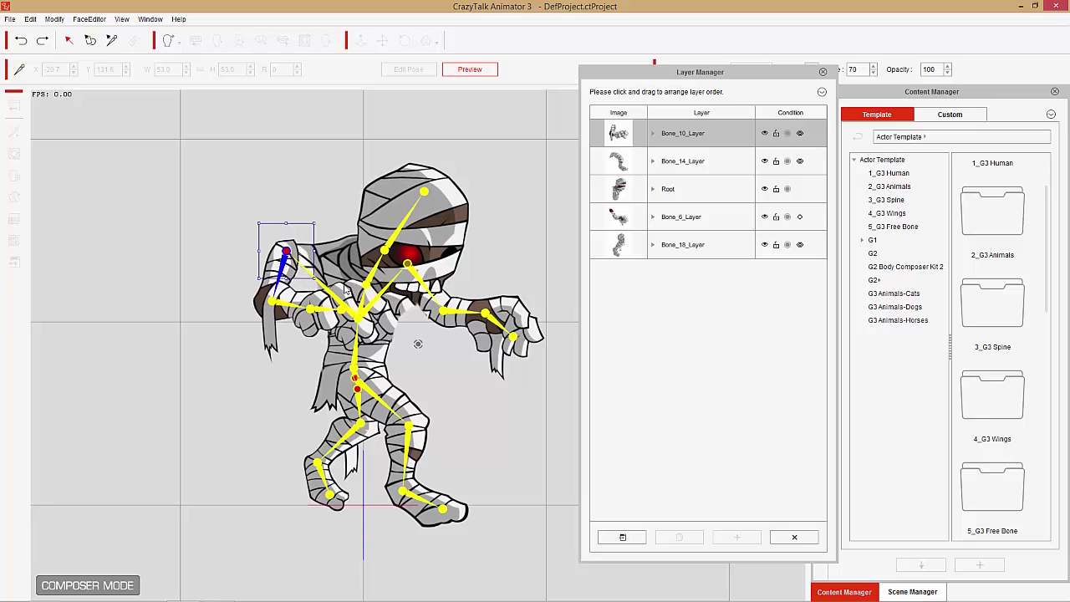
mouse_move(326, 276)
mouse_down()
mouse_move(322, 251)
mouse_move(318, 267)
mouse_move(341, 244)
mouse_move(301, 243)
mouse_move(319, 243)
mouse_move(310, 294)
mouse_move(318, 268)
mouse_move(329, 283)
mouse_up()
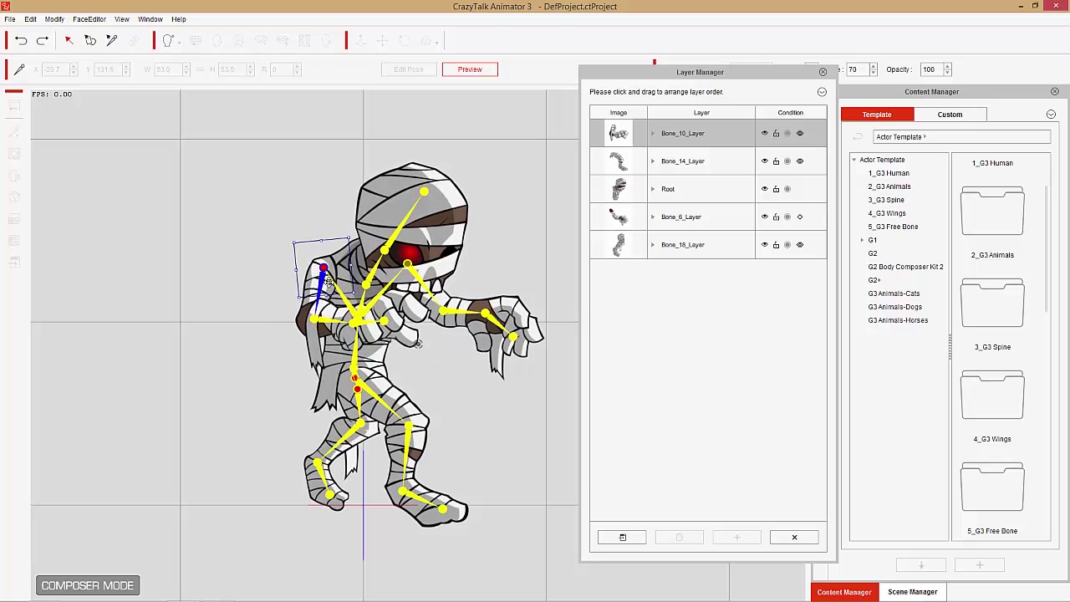
click(477, 72)
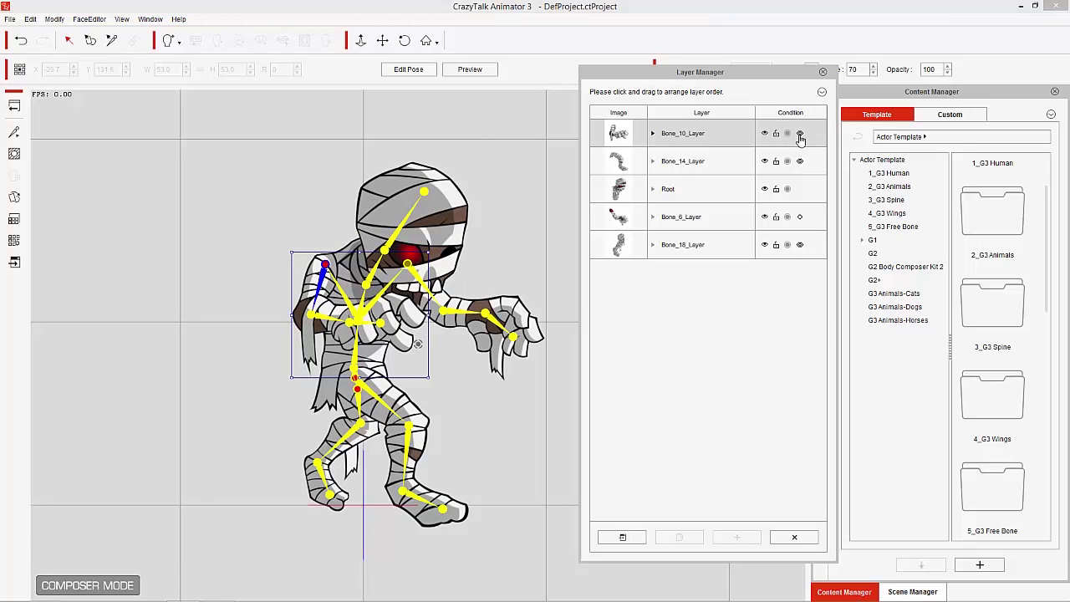
- Preview the front arm's shoulder movement with Stretch Bind off for Bone_10_Layer, and turn Stretch Bind back on
click(469, 69)
drag(326, 318, 320, 273)
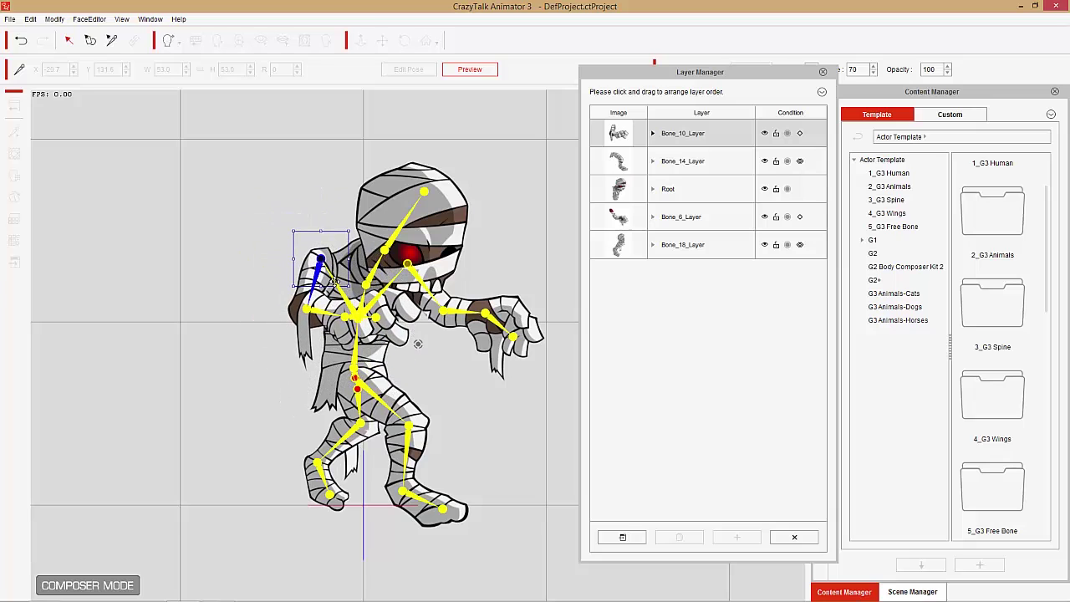
click(492, 72)
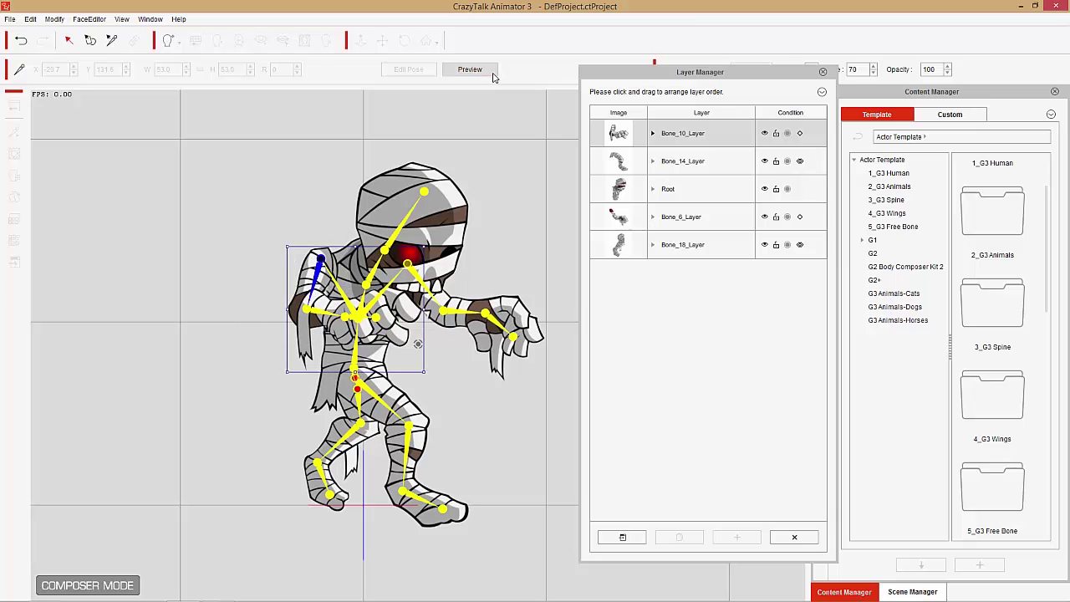
click(800, 135)
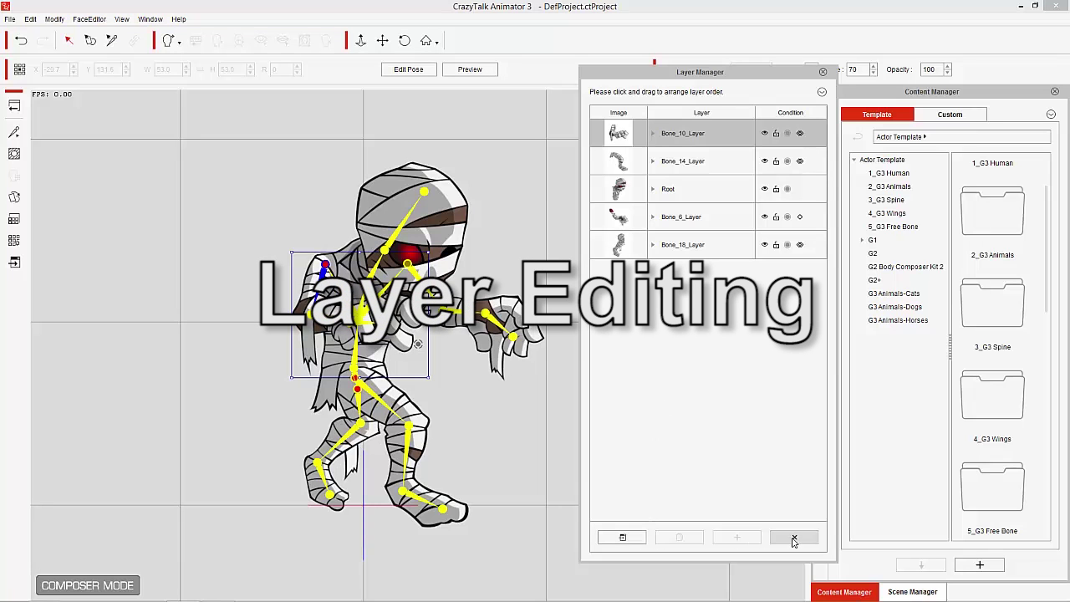
- Select Bone_6_Layer for the extended back arm and open its image in Photoshop for editing
click(683, 217)
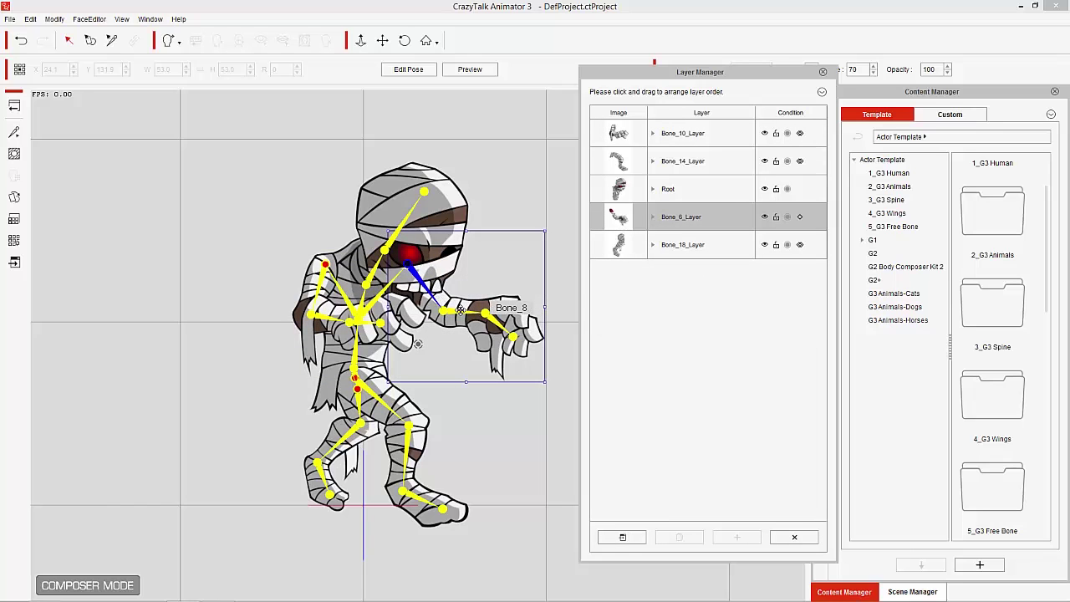
mouse_move(436, 302)
mouse_down()
mouse_move(506, 316)
mouse_move(488, 369)
mouse_move(470, 357)
mouse_move(495, 381)
mouse_move(468, 357)
mouse_move(487, 362)
mouse_move(483, 353)
mouse_move(507, 369)
mouse_move(456, 388)
mouse_move(485, 299)
mouse_move(483, 360)
mouse_move(494, 375)
mouse_move(431, 297)
mouse_up()
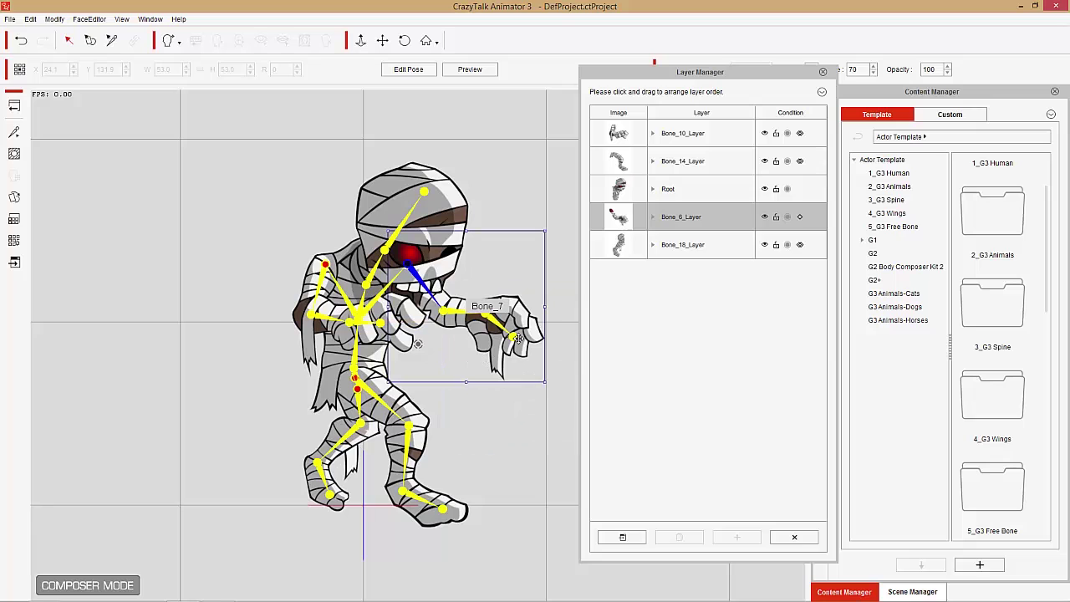
click(701, 224)
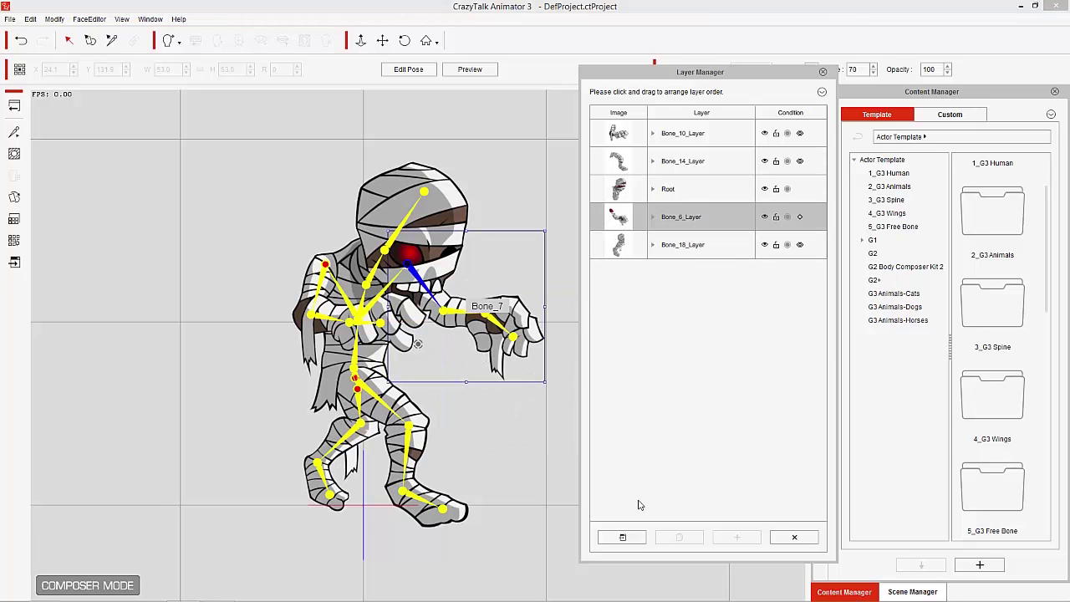
click(623, 537)
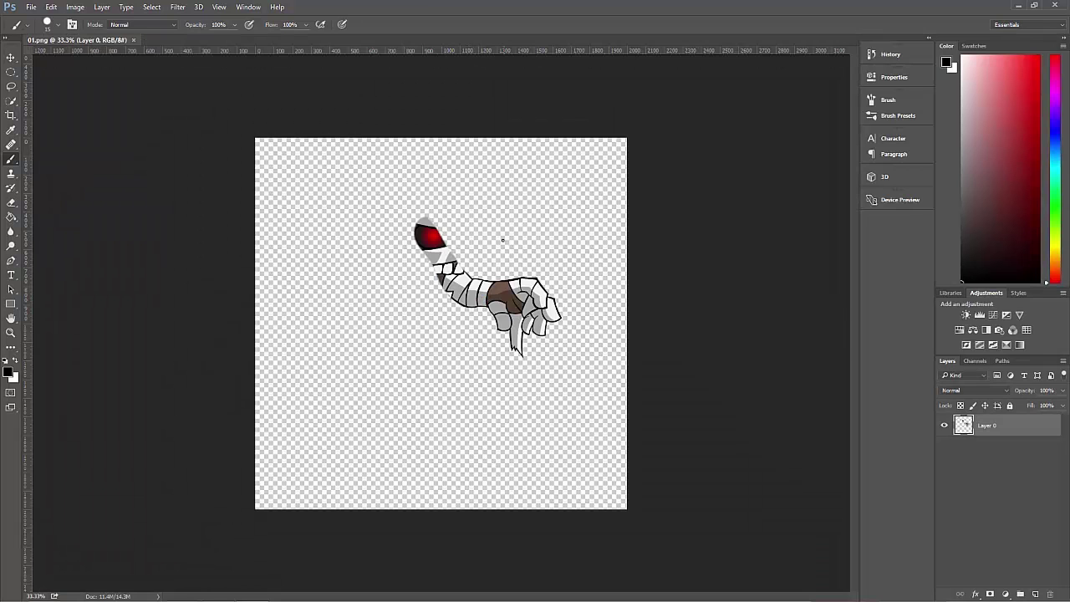
- Paint a black test dot above the arm with the Brush and remove it with the Eraser
scroll(501, 241, up, 4)
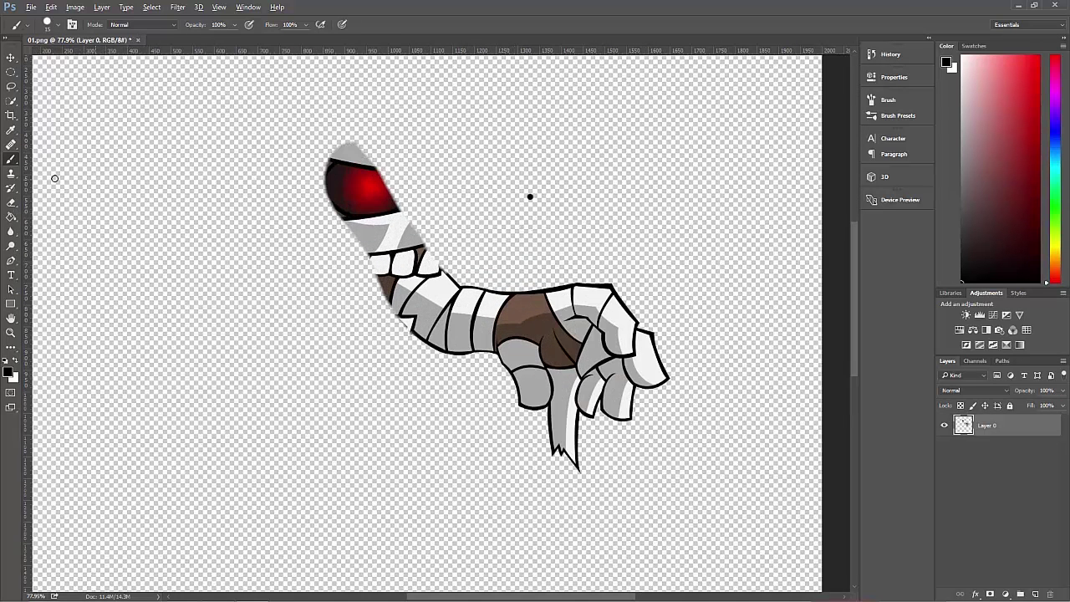
click(12, 202)
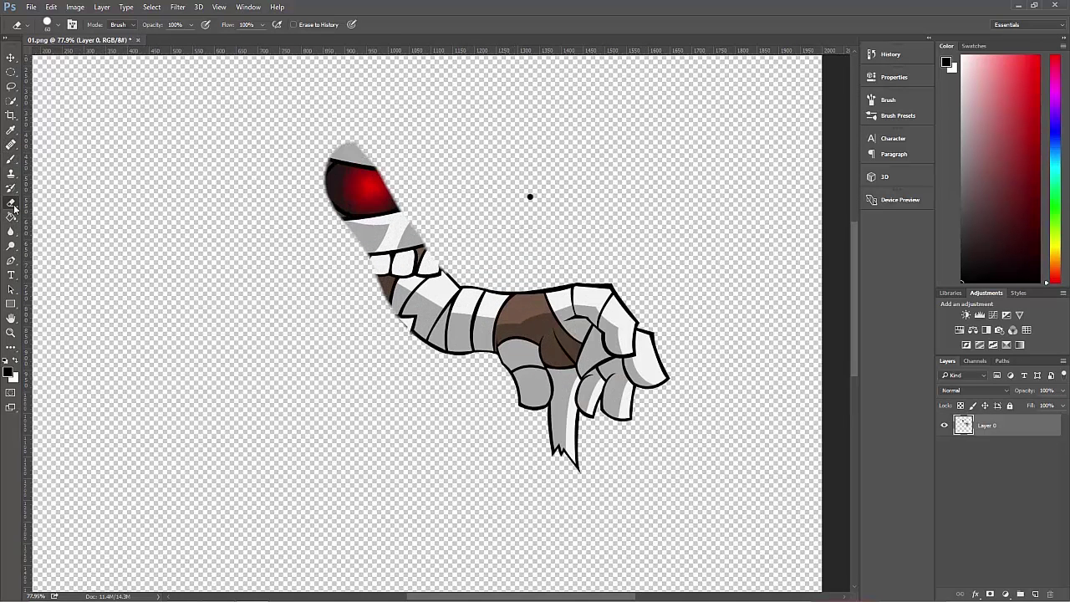
scroll(566, 234, up, 1)
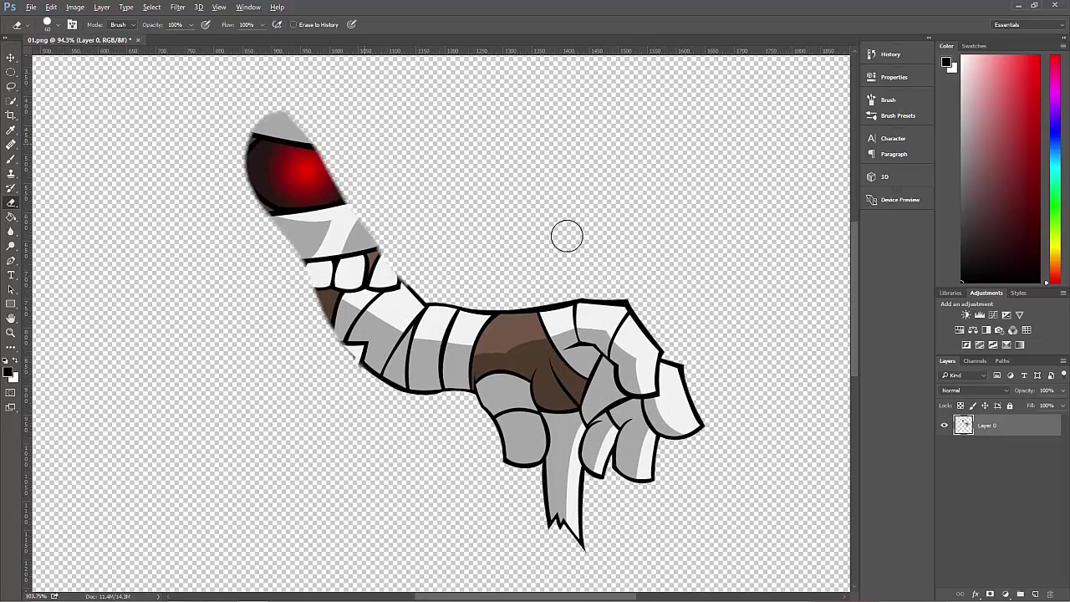
scroll(567, 233, up, 1)
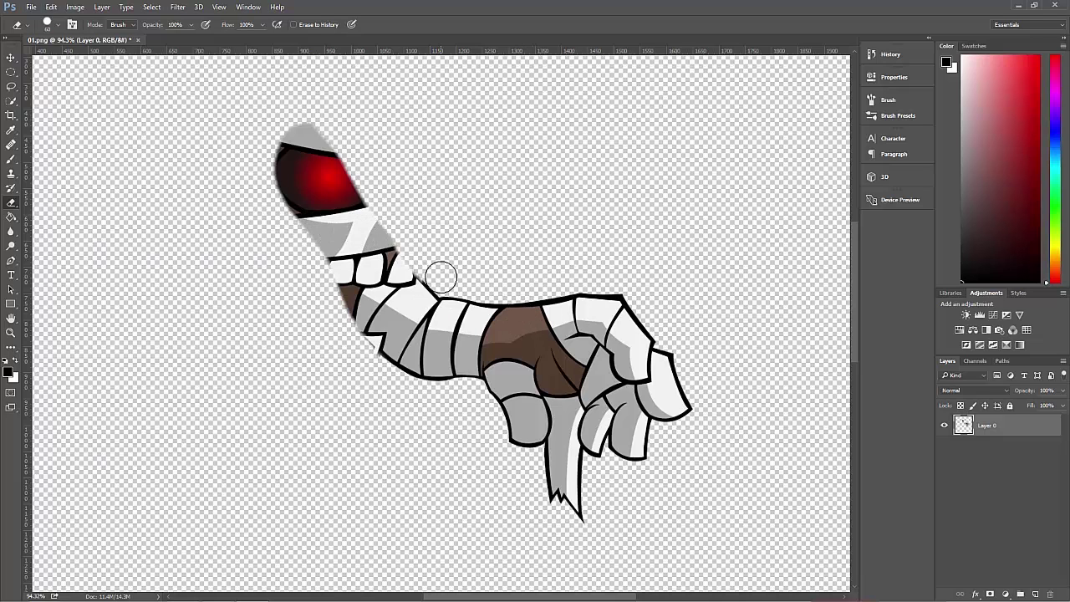
- Paint the lit side of the upper arm off-white with a larger brush, covering the face artwork
click(10, 159)
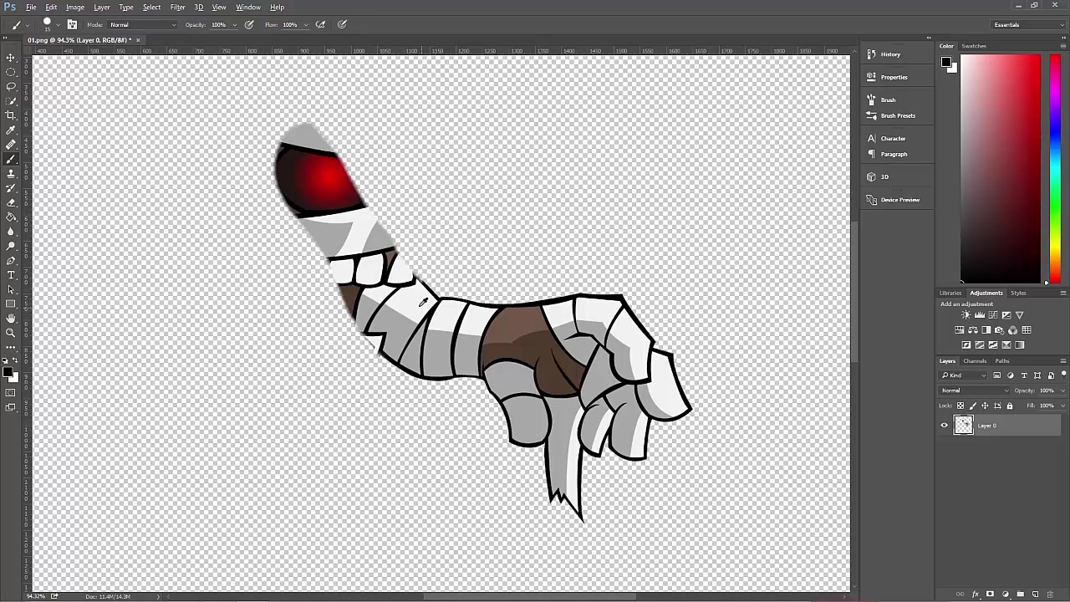
key(x)
key(bracketright)
mouse_move(413, 287)
mouse_down()
mouse_move(348, 166)
mouse_move(320, 131)
mouse_move(302, 127)
mouse_move(399, 291)
mouse_move(306, 142)
mouse_up()
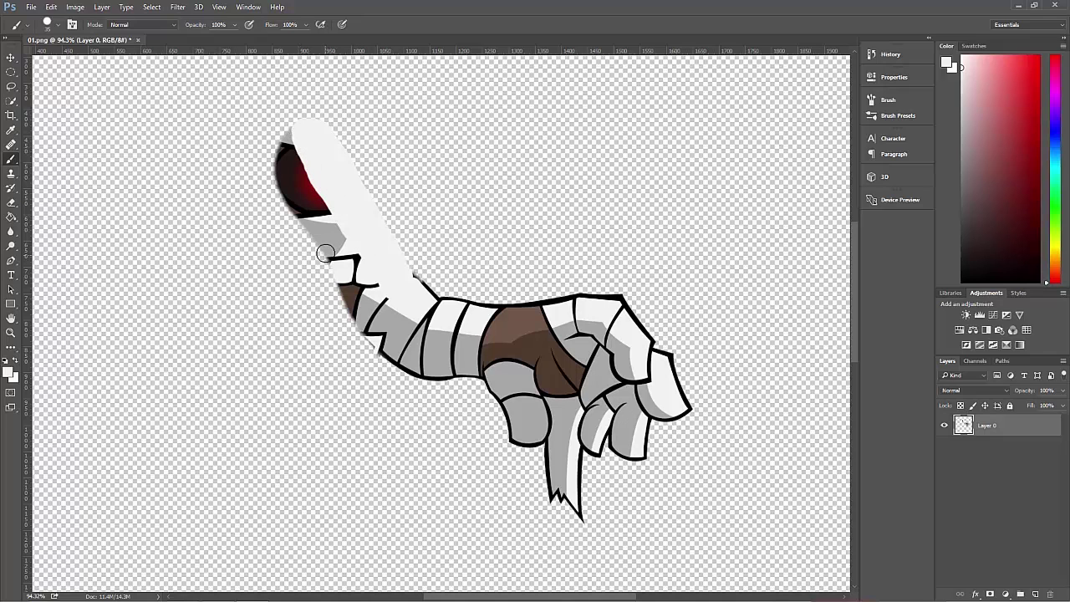
- Paint the upper arm's shaded side in sampled grey and cover the leftover black marks with sampled off-white
alt+click(324, 232)
mouse_move(330, 228)
mouse_down()
mouse_move(289, 141)
mouse_move(291, 191)
mouse_move(316, 229)
mouse_move(284, 150)
mouse_move(300, 201)
mouse_move(388, 347)
mouse_move(385, 318)
mouse_move(342, 252)
mouse_up()
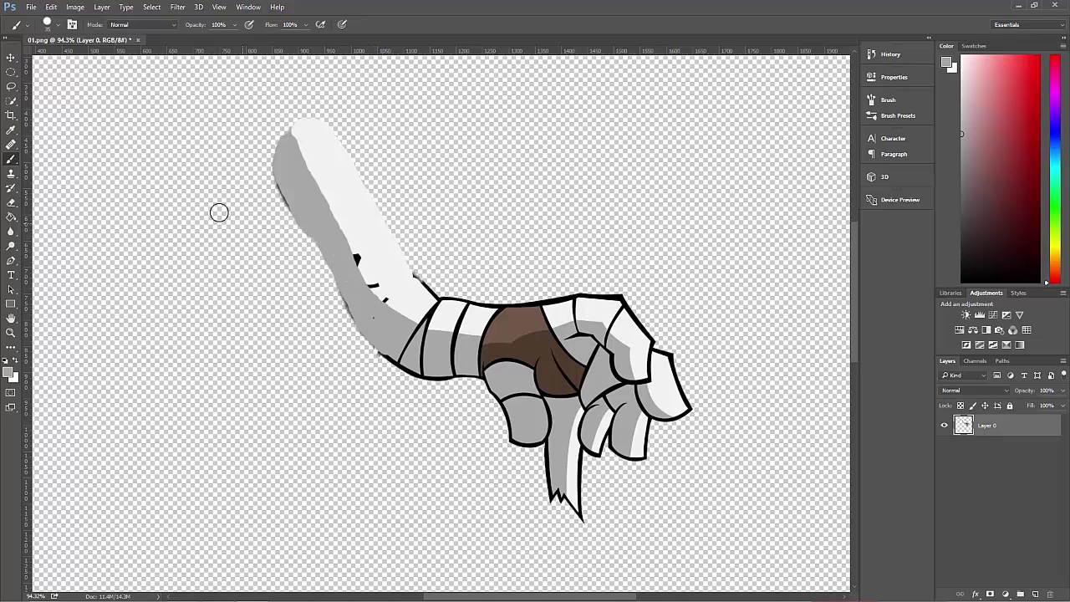
alt+click(366, 224)
mouse_move(361, 256)
mouse_down()
mouse_move(385, 299)
mouse_move(424, 299)
mouse_up()
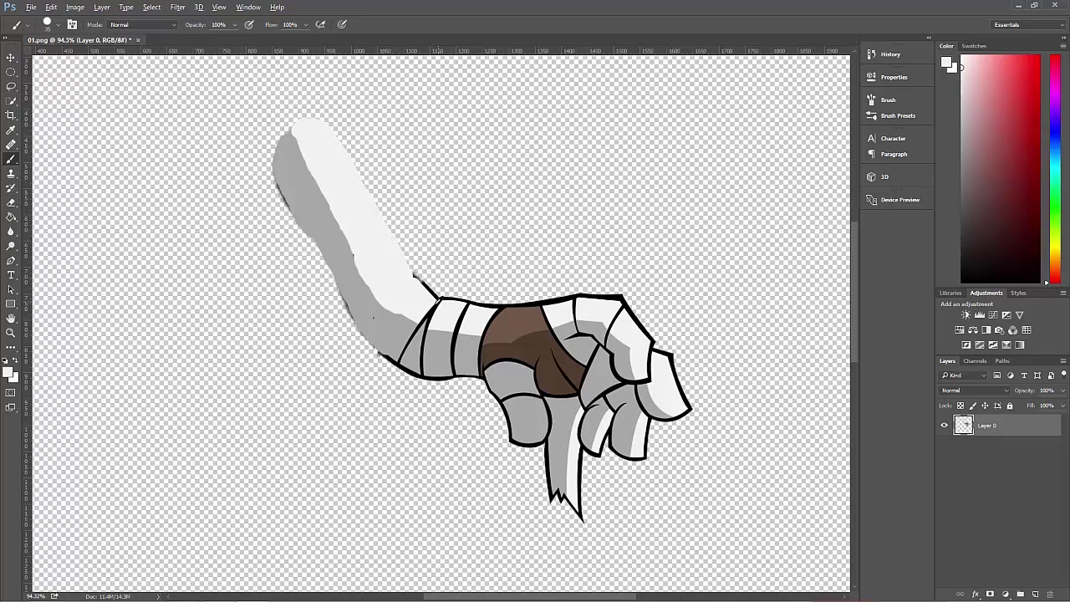
- Outline the upper arm in black with a thin brush and draw four bandage lines across it
key(x)
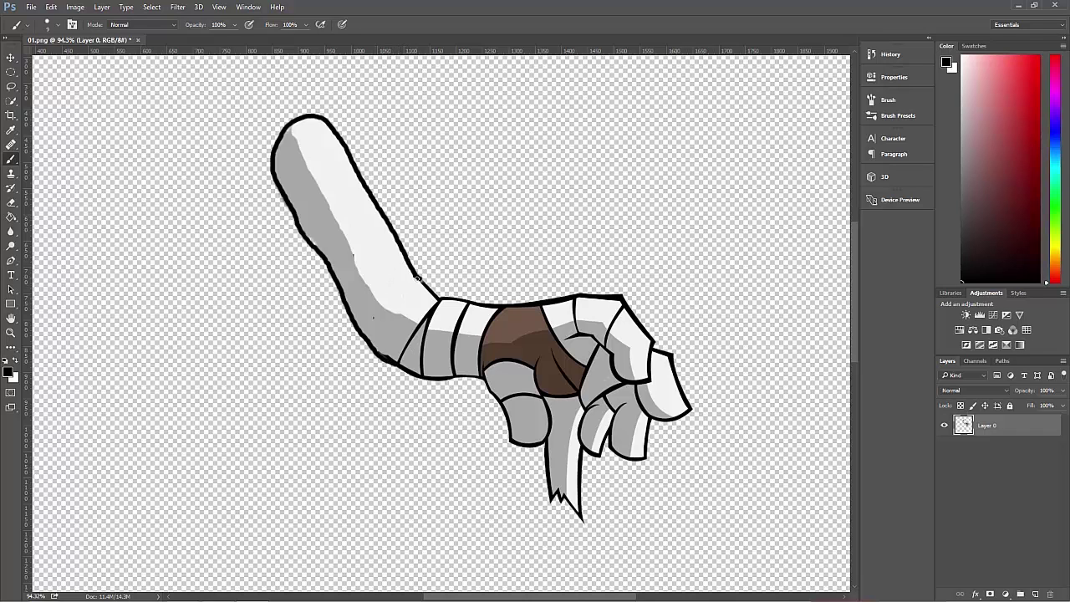
drag(382, 290, 366, 291)
mouse_move(363, 252)
mouse_down()
mouse_move(388, 223)
mouse_move(325, 203)
mouse_move(295, 209)
mouse_move(286, 187)
mouse_move(339, 140)
mouse_up()
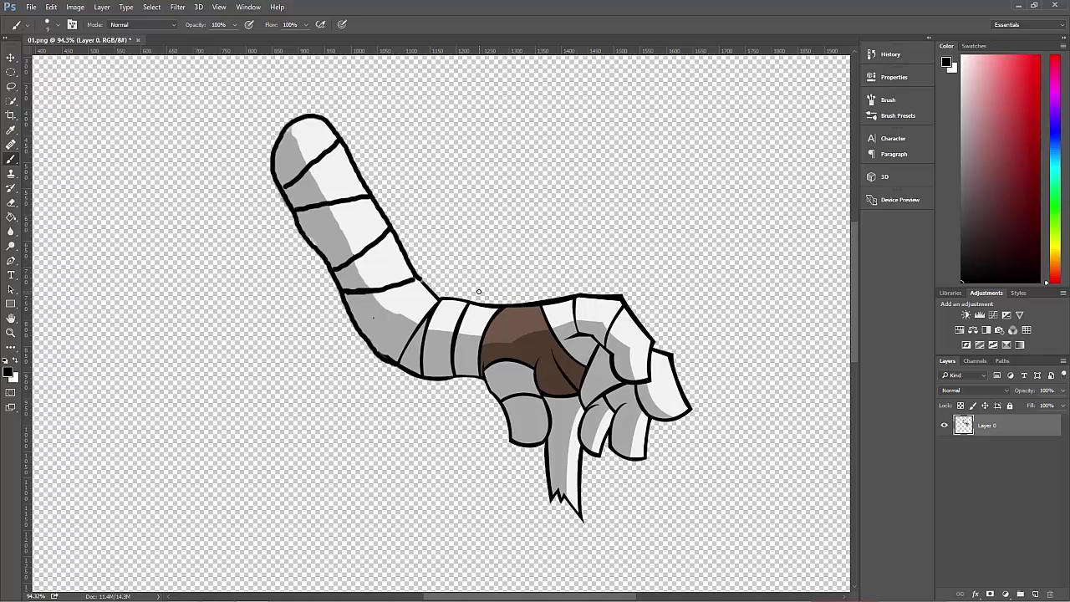
- Save the edited arm image and switch back to CrazyTalk Animator
click(34, 6)
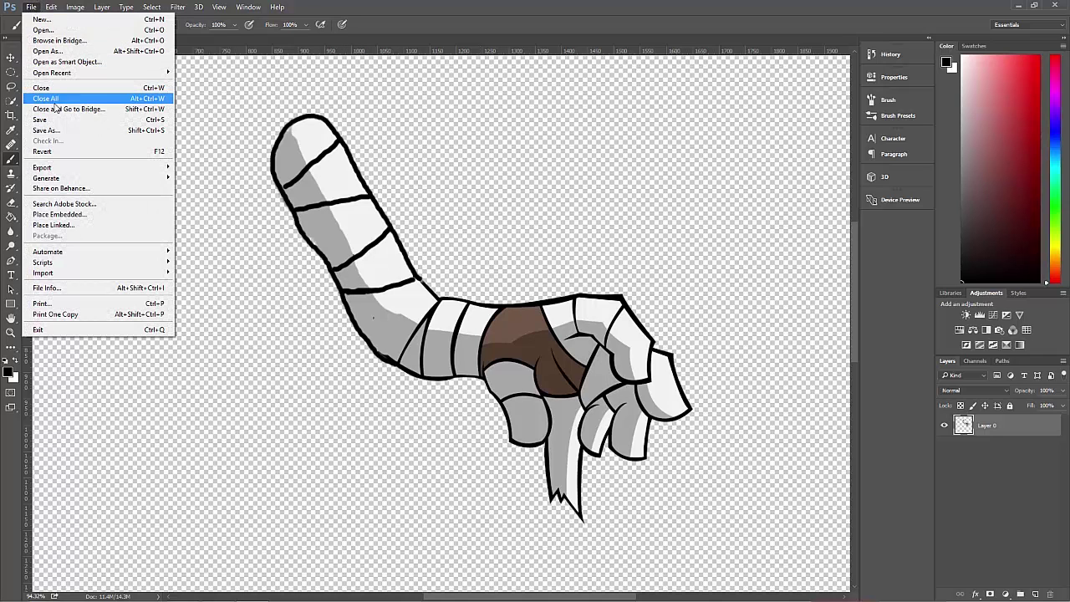
click(50, 121)
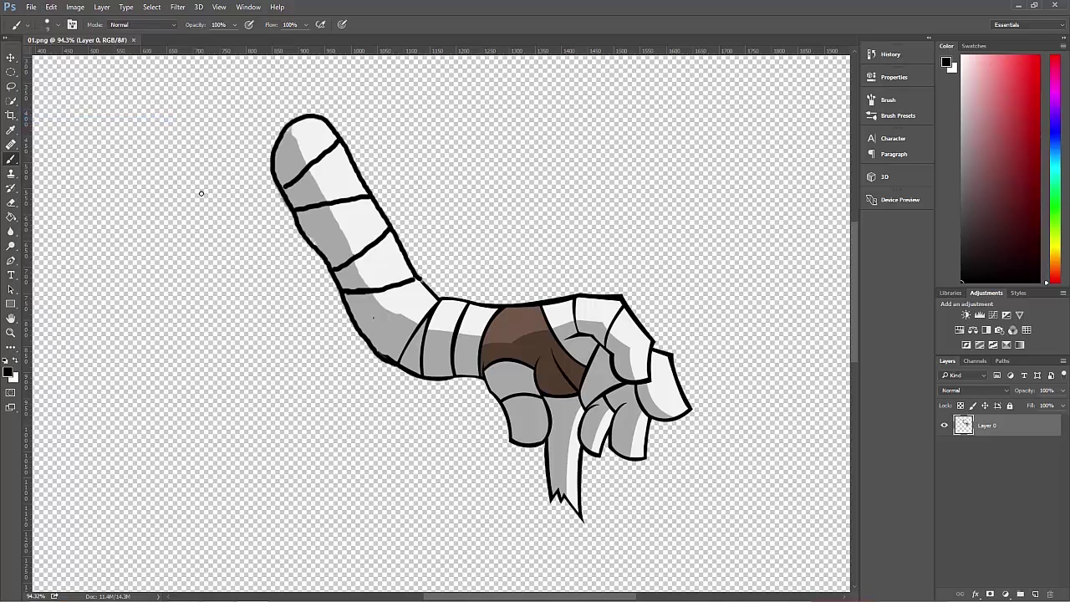
key(alt+Tab)
key(alt+Tab)
key(alt+Tab)
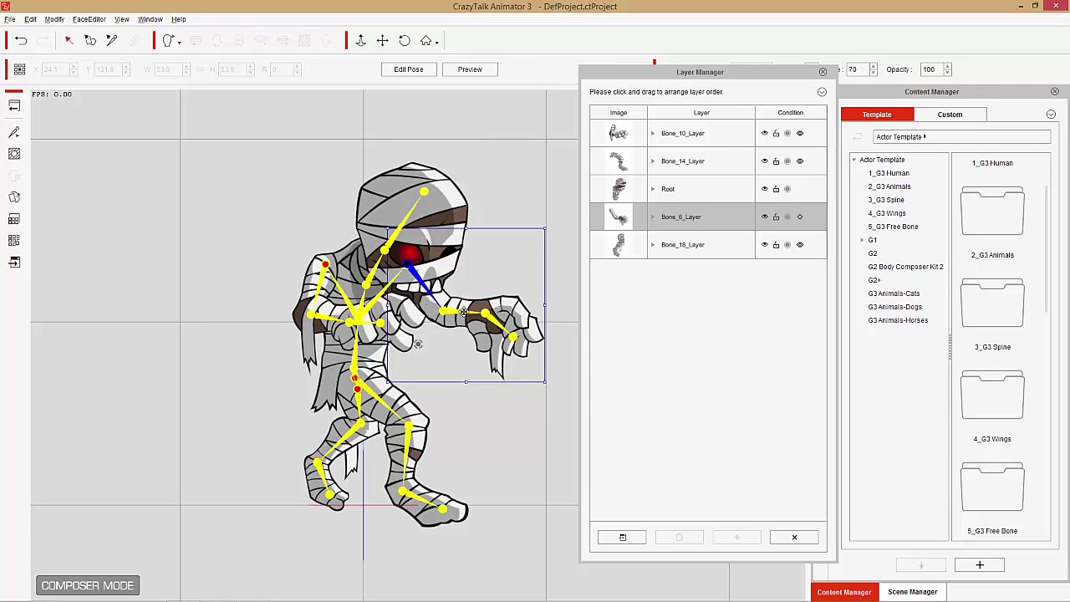
- Select Bone_10_Layer, preview the front arm by moving its forearm bone, and end the preview
drag(464, 311, 516, 321)
click(683, 133)
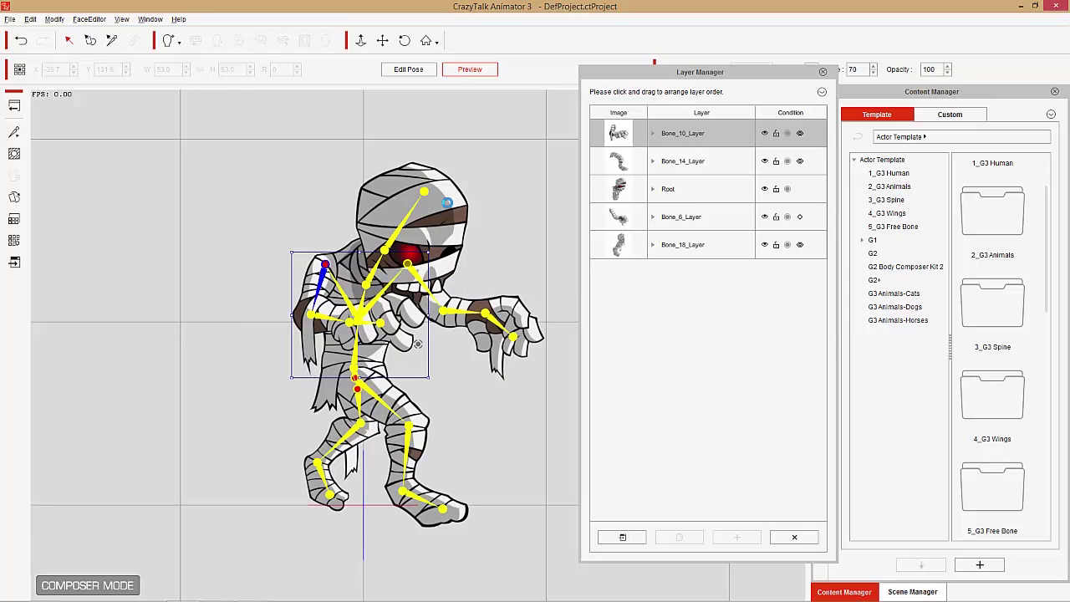
click(351, 327)
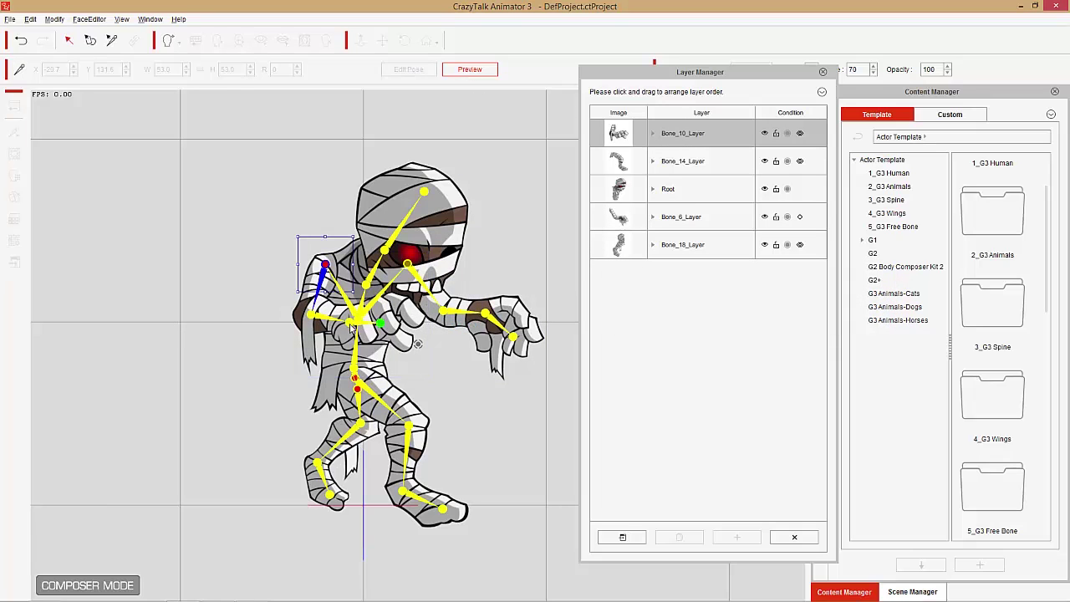
drag(323, 321, 299, 315)
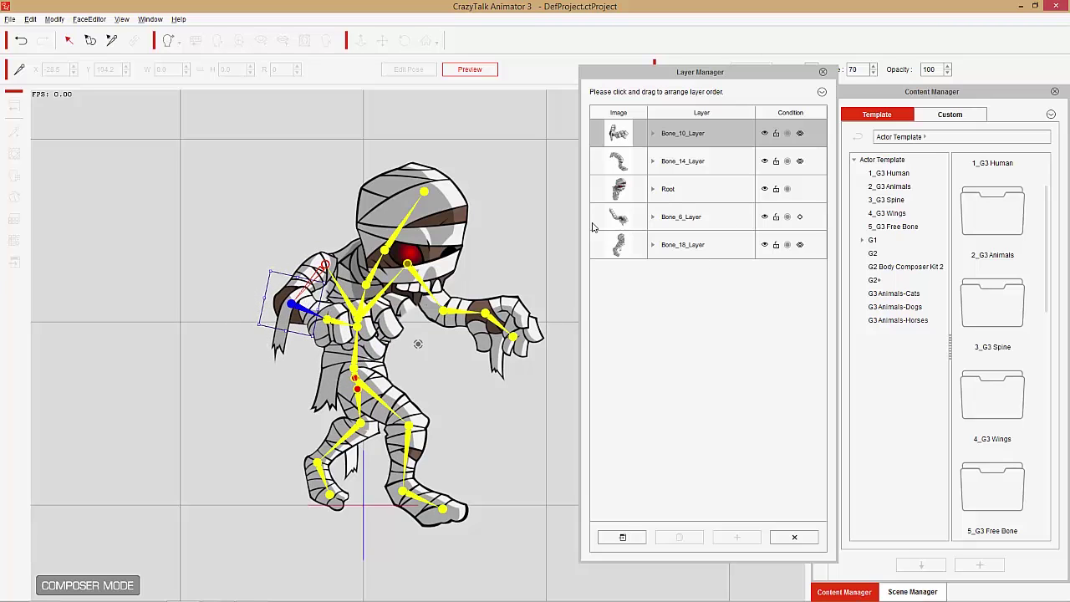
click(489, 72)
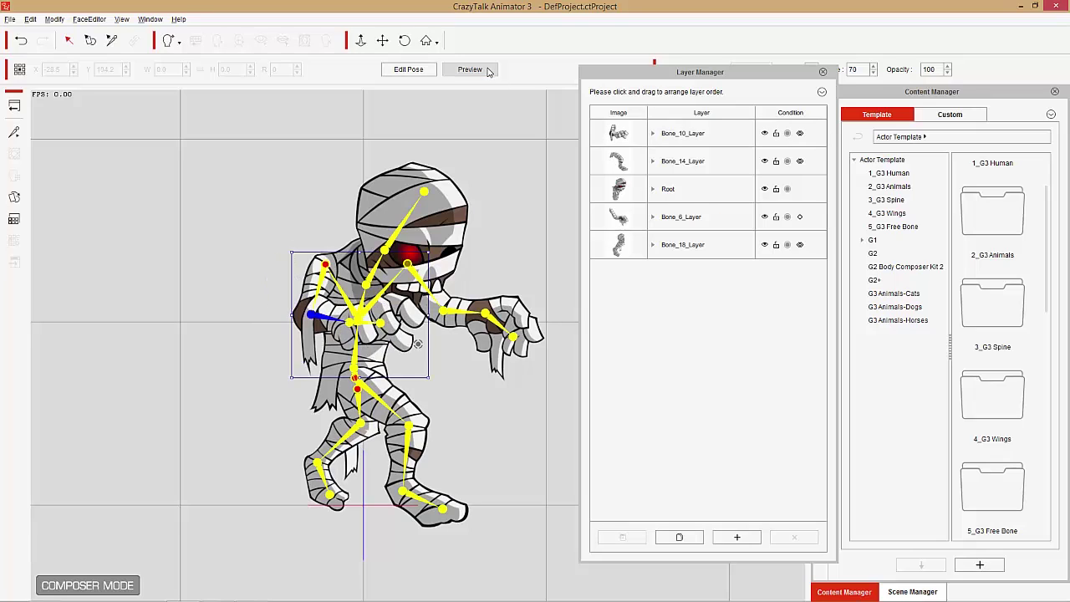
click(652, 135)
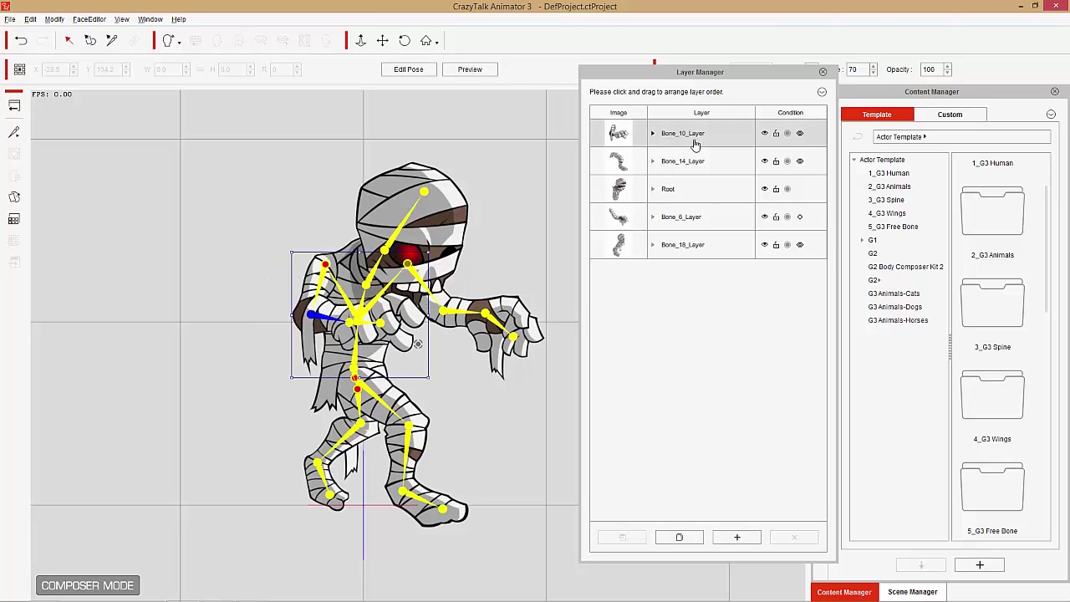
- Duplicate the arm layer from Bone_11 in Bone_10_Layer, agree to edit its mask, and select the new Bone_11_Layer
click(653, 135)
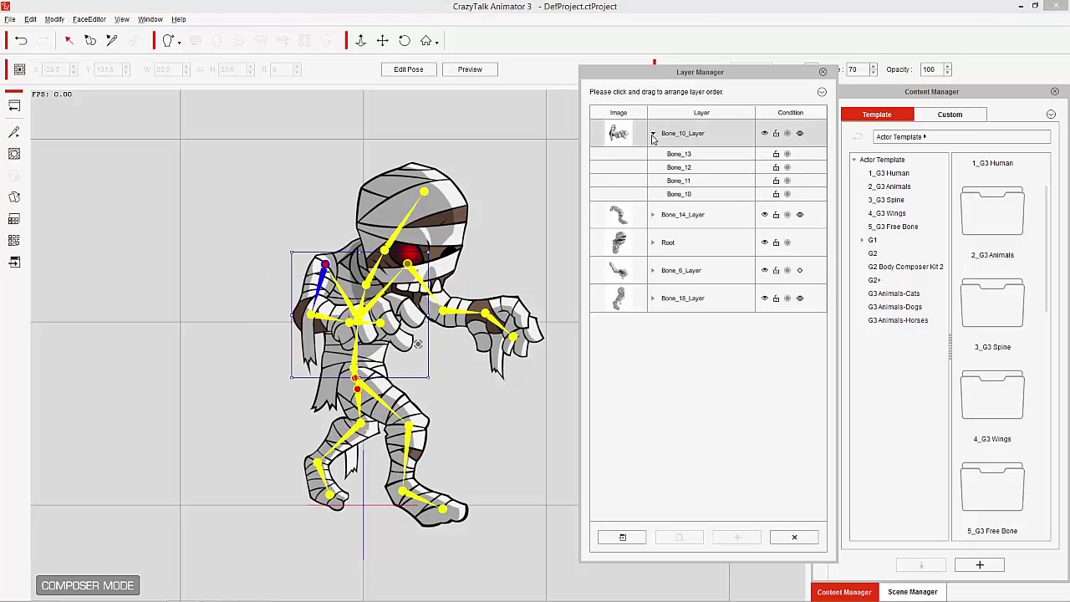
click(687, 180)
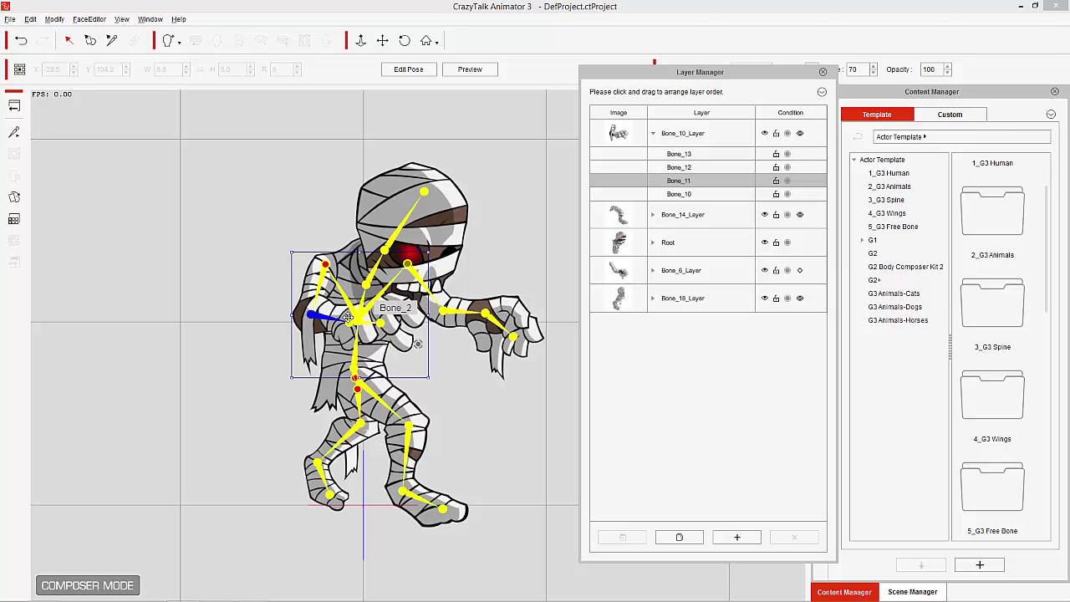
click(690, 539)
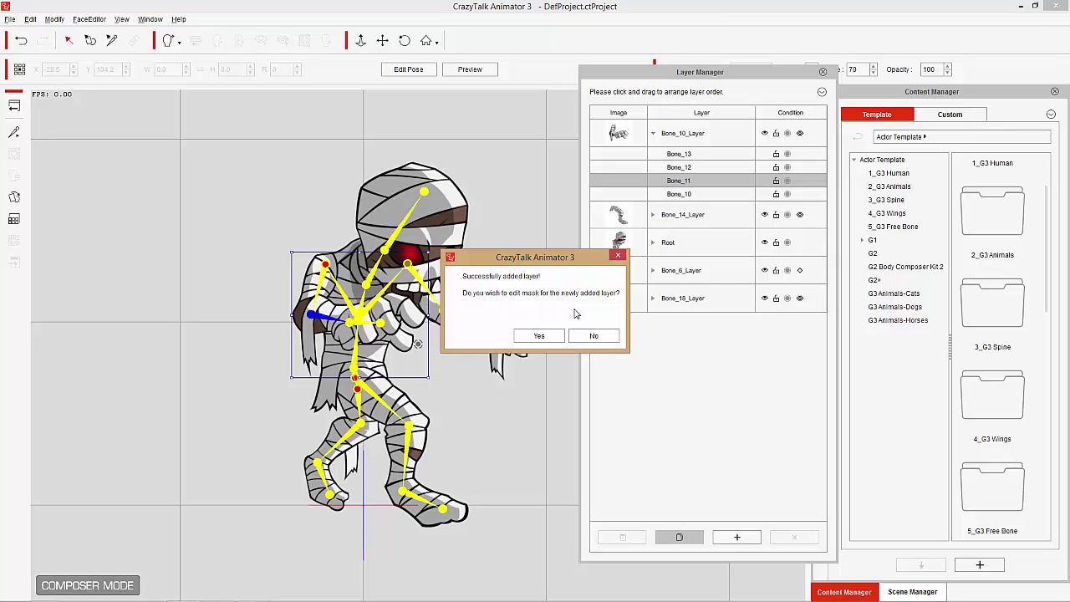
click(593, 335)
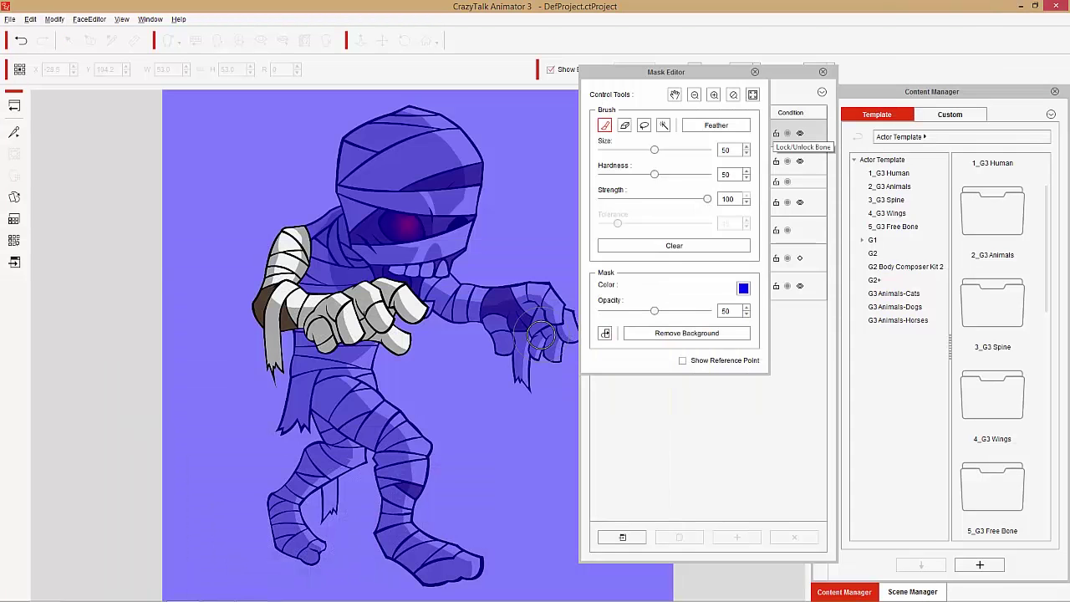
drag(687, 75, 158, 102)
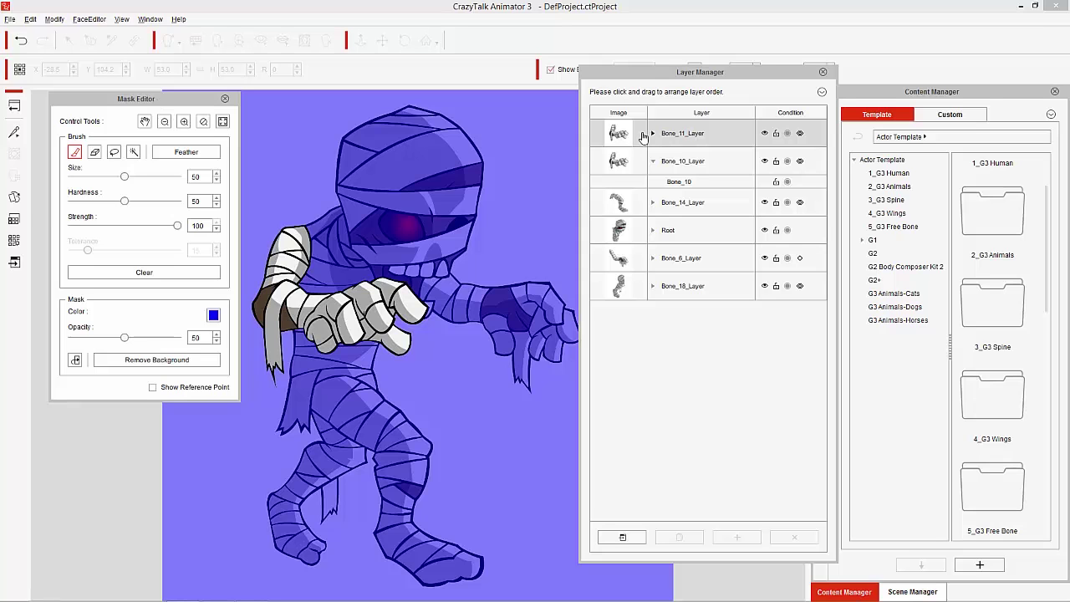
click(614, 140)
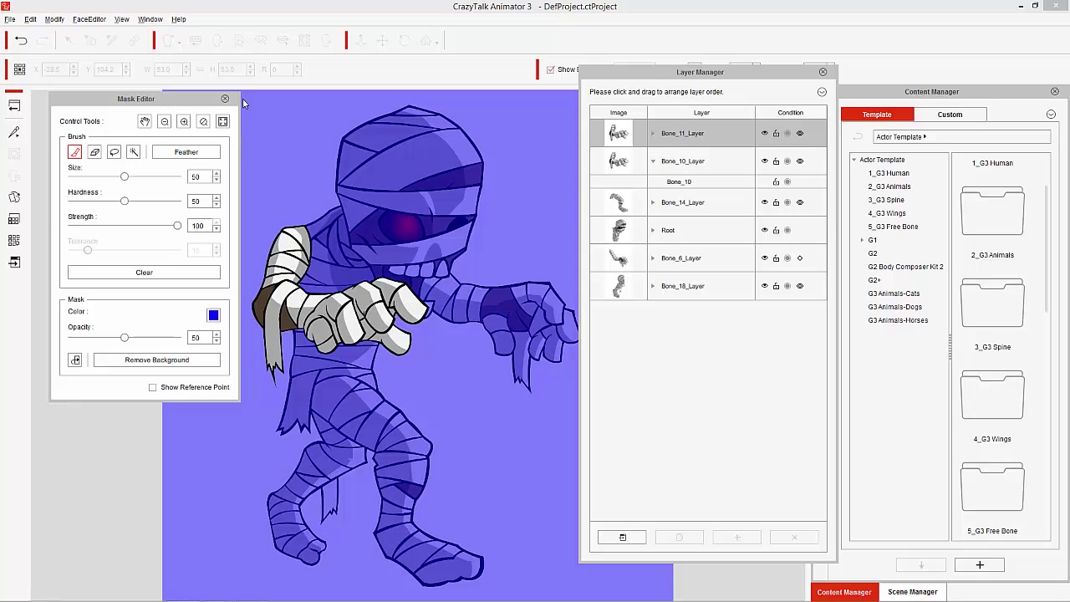
- Set the mask brush to hardness 100 and size 26, and mask out the upper arm on Bone_11_Layer
drag(163, 105, 781, 165)
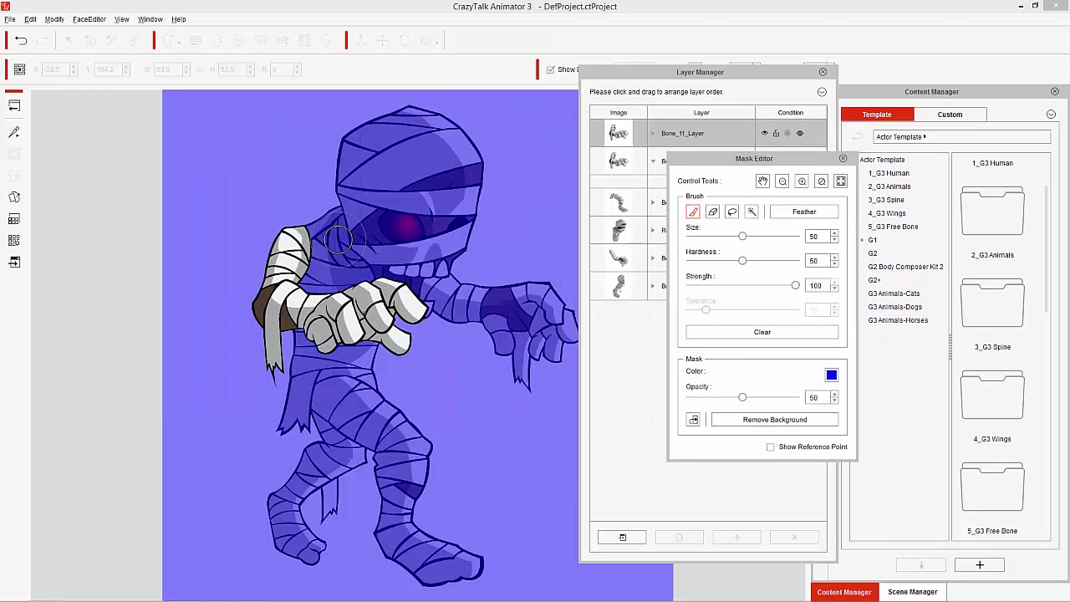
drag(746, 266, 796, 263)
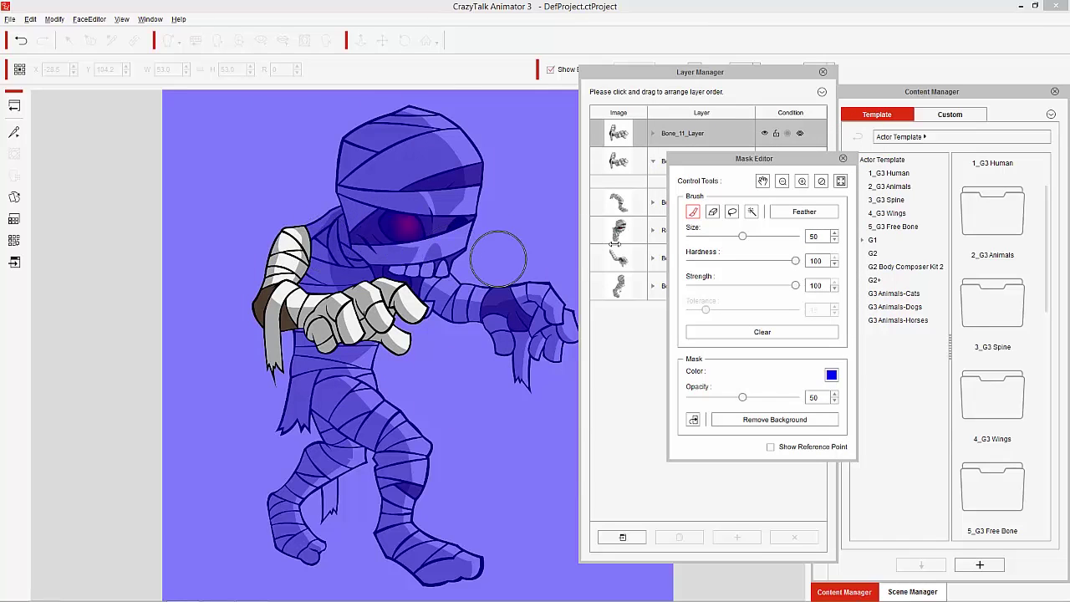
drag(739, 239, 717, 244)
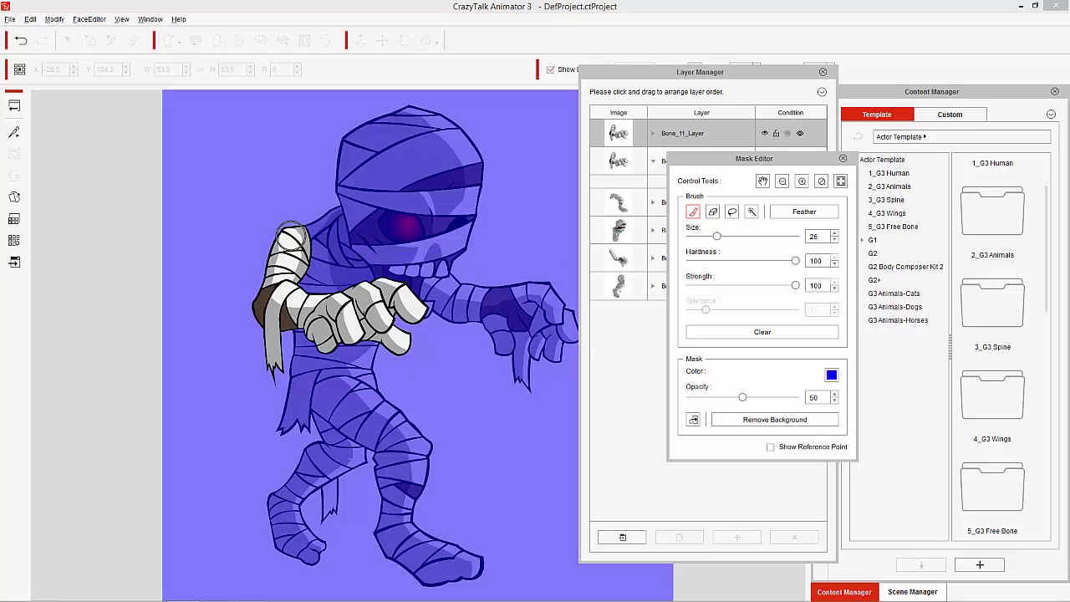
mouse_move(283, 230)
mouse_down()
mouse_move(317, 234)
mouse_move(275, 250)
mouse_move(305, 251)
mouse_move(315, 273)
mouse_move(281, 266)
mouse_move(236, 290)
mouse_move(280, 257)
mouse_move(289, 227)
mouse_move(274, 228)
mouse_up()
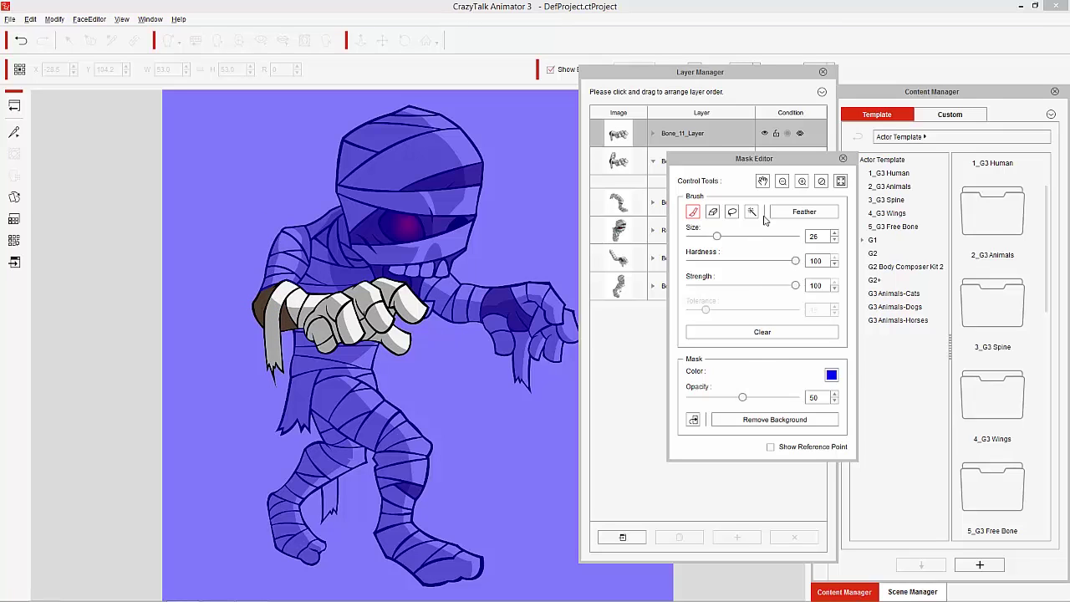
- Remove the background mask for Bone_11_Layer and acknowledge the message
drag(780, 159, 874, 115)
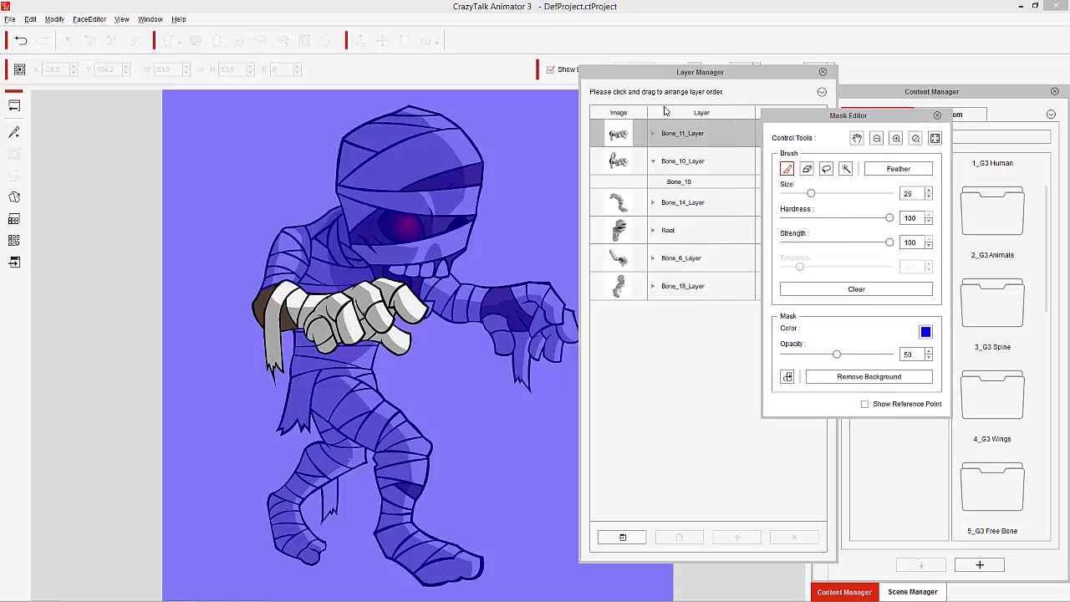
click(618, 134)
click(867, 377)
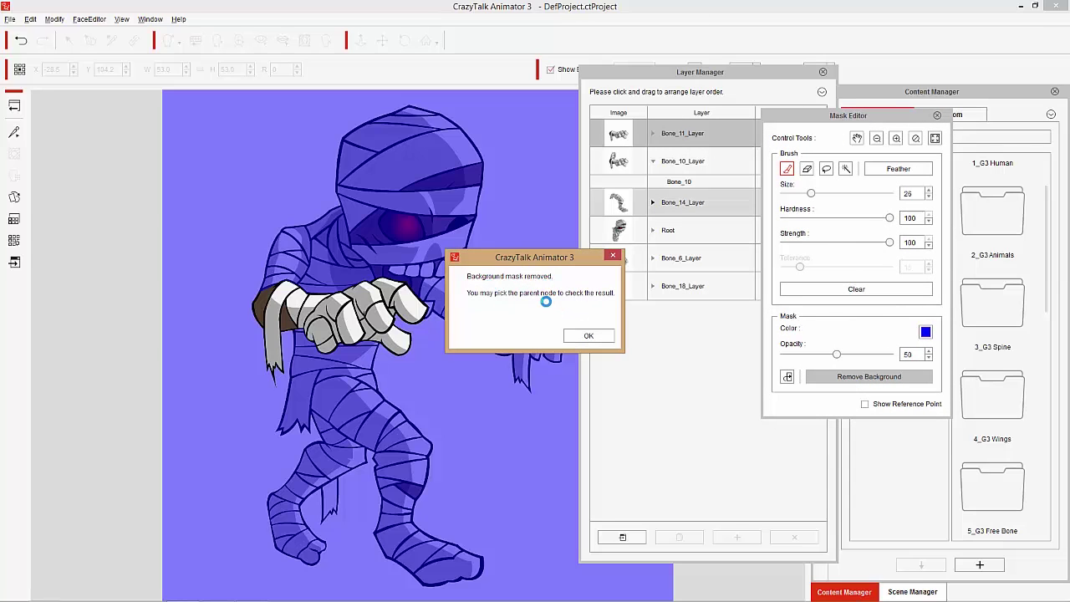
click(592, 336)
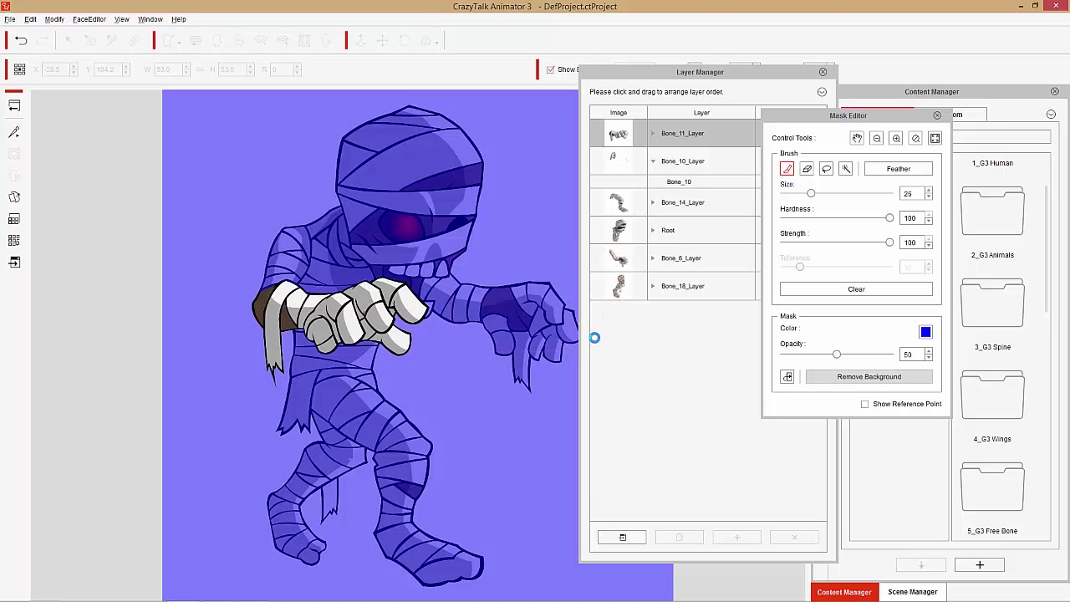
- Switch the mask editing to Bone_10_Layer and mask out the leftover fragments around the fingertips
click(617, 142)
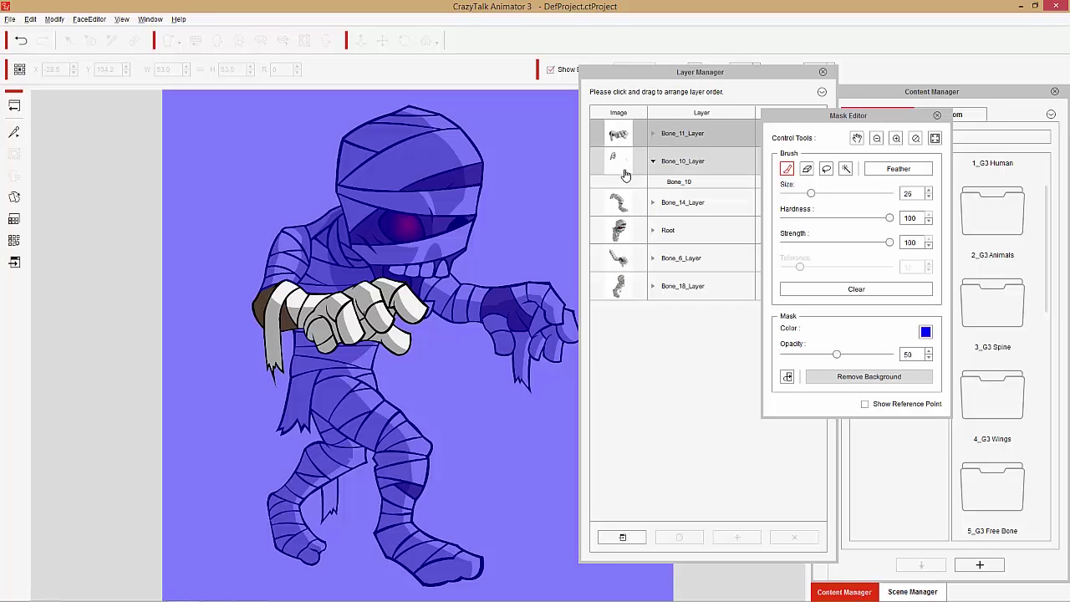
click(687, 163)
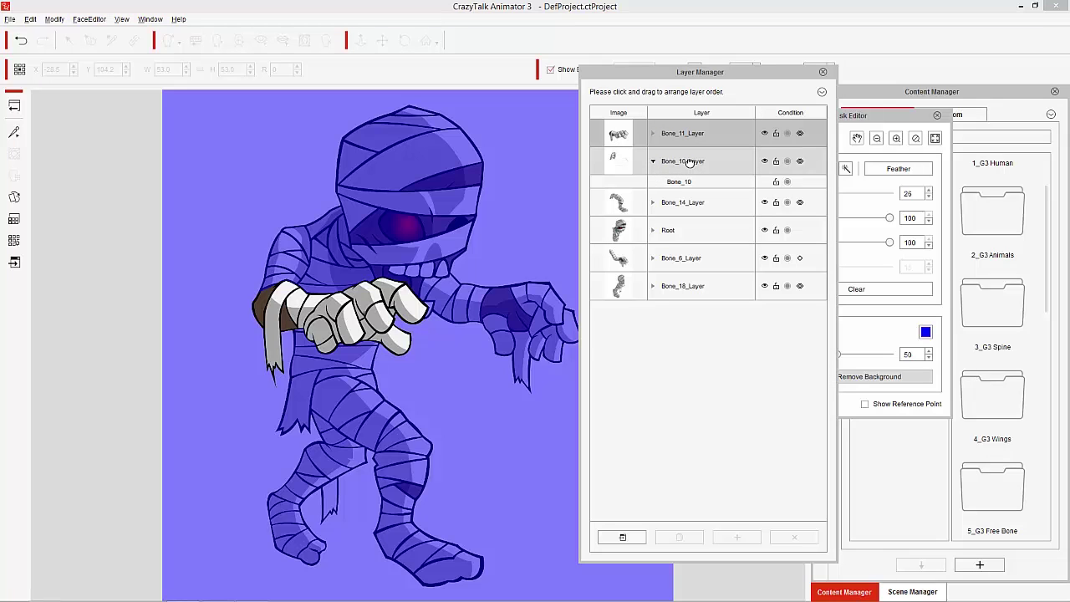
click(689, 166)
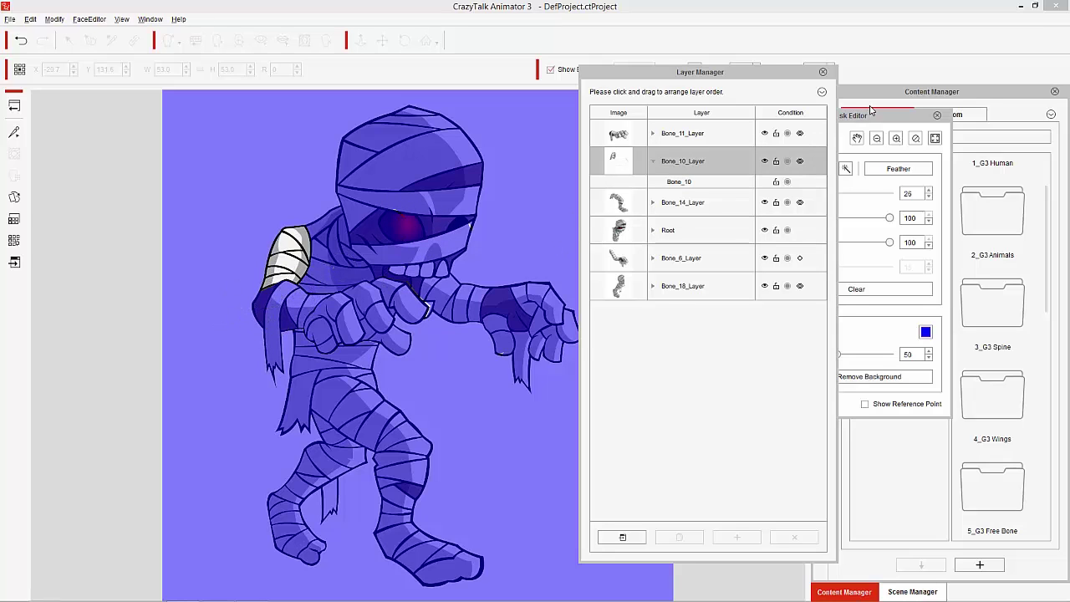
drag(870, 108, 736, 178)
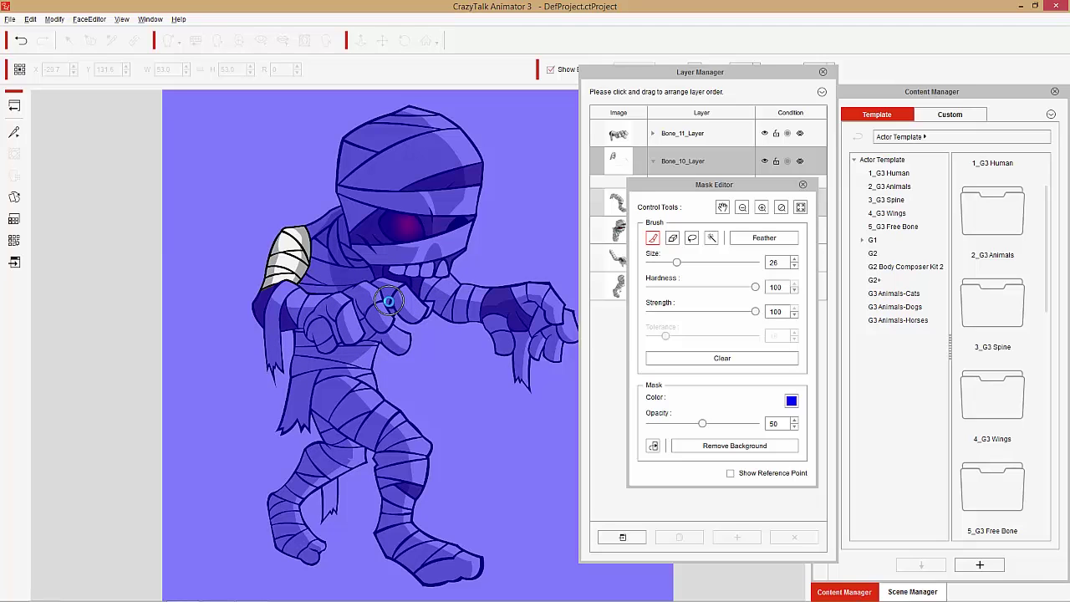
- Erase the mask over the elbow on Bone_10_Layer with a size 18 eraser, and close the Mask Editor
click(673, 238)
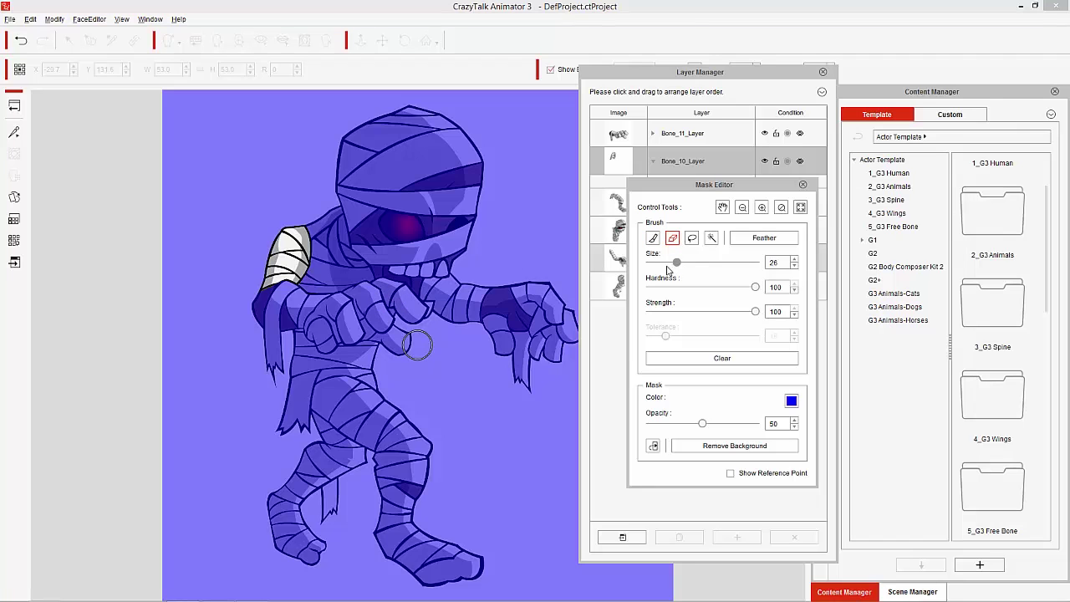
drag(668, 269, 662, 274)
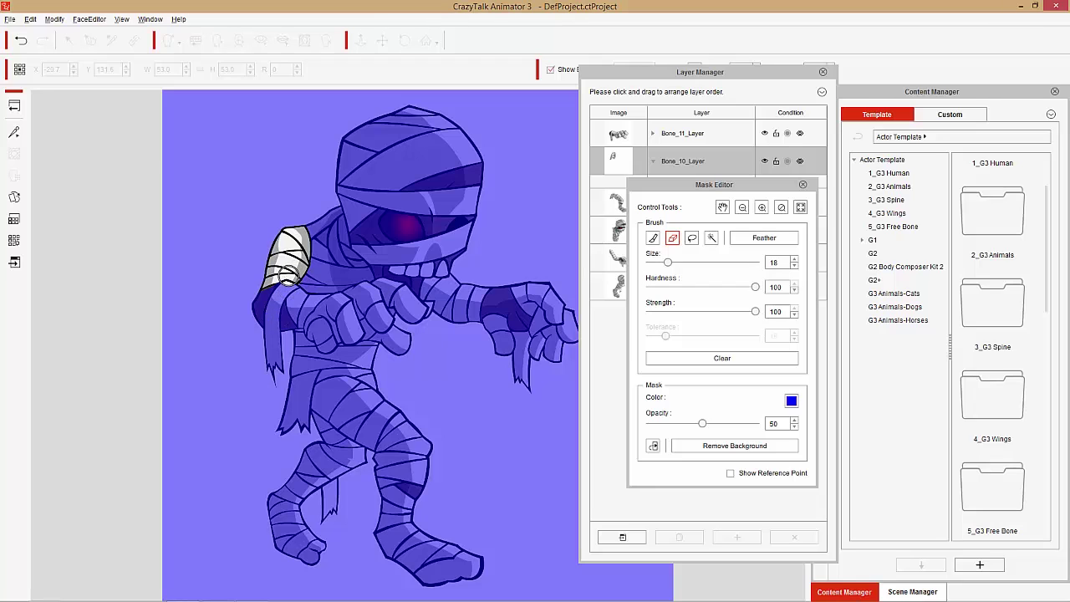
mouse_move(288, 275)
mouse_down()
mouse_move(256, 310)
mouse_move(268, 285)
mouse_move(290, 278)
mouse_move(277, 301)
mouse_move(245, 312)
mouse_move(380, 248)
mouse_up()
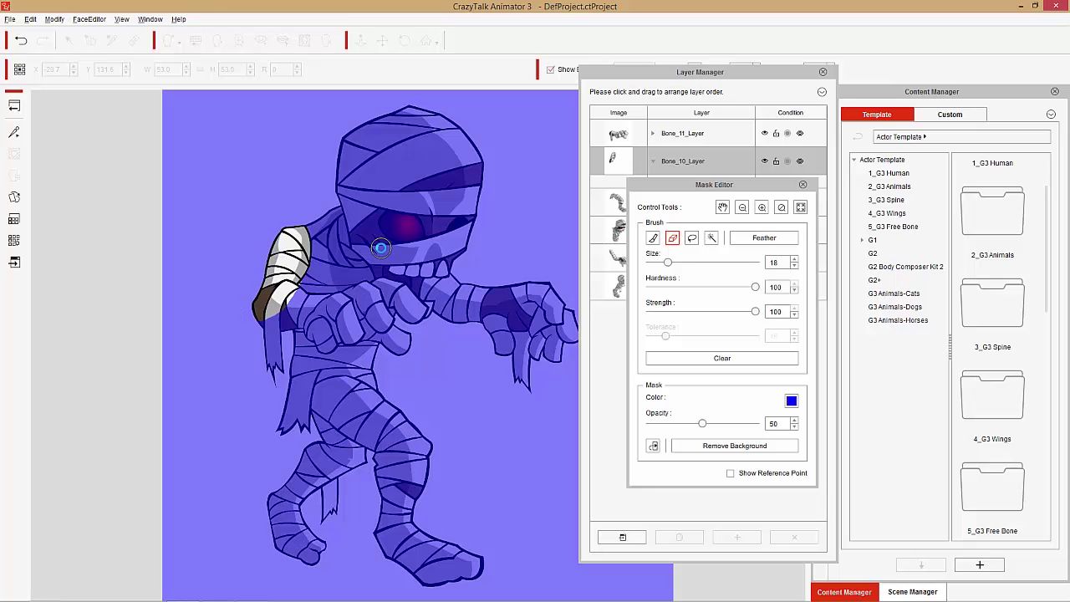
click(613, 167)
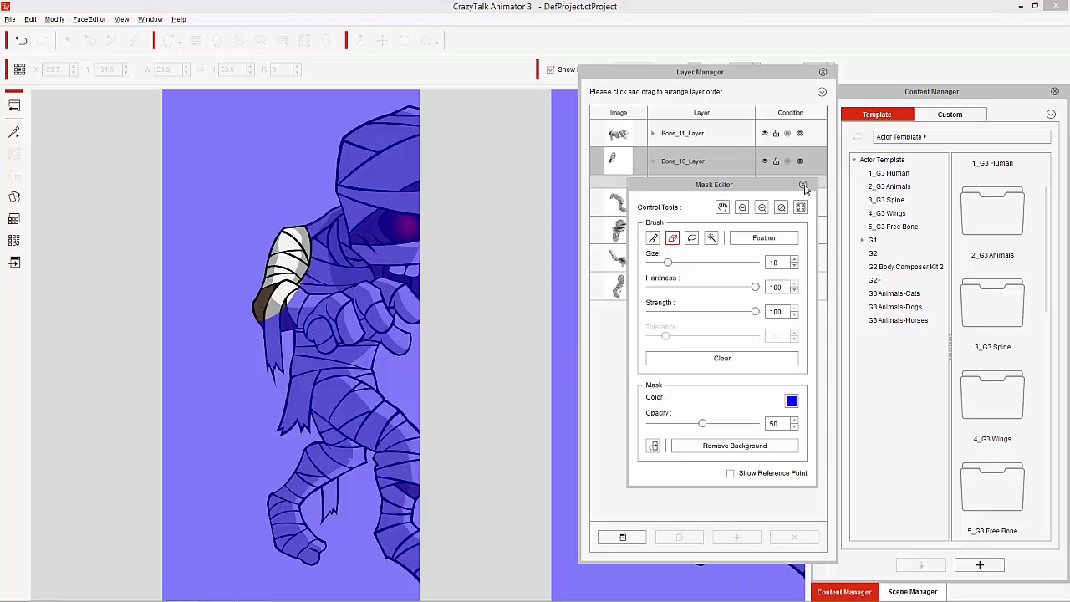
click(802, 186)
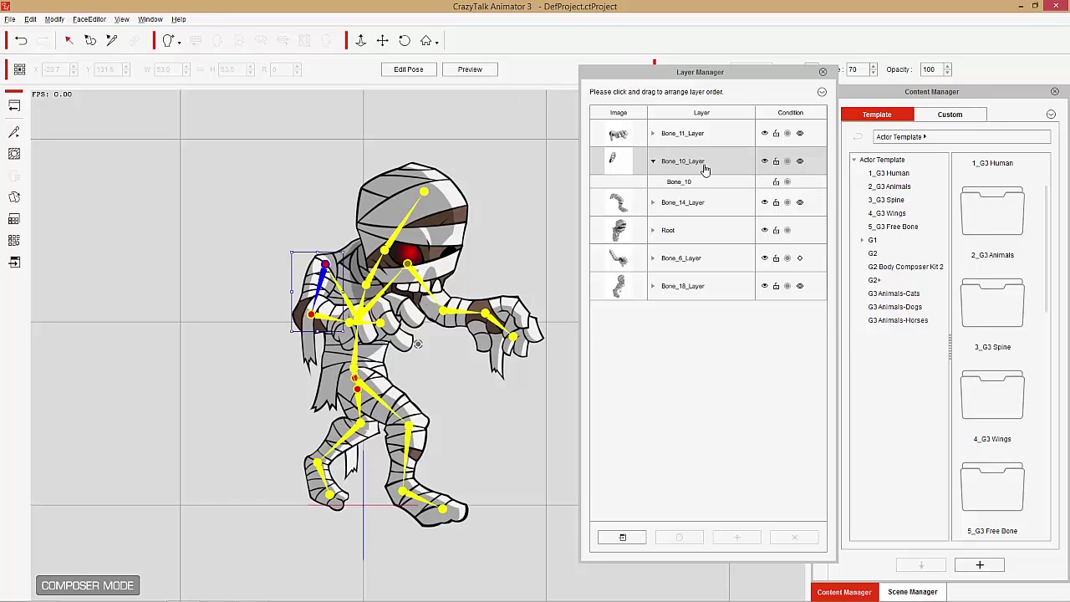
- Select Bone_11_Layer, preview the separated arm by rotating its forearm bone, and end the preview
click(683, 138)
click(469, 69)
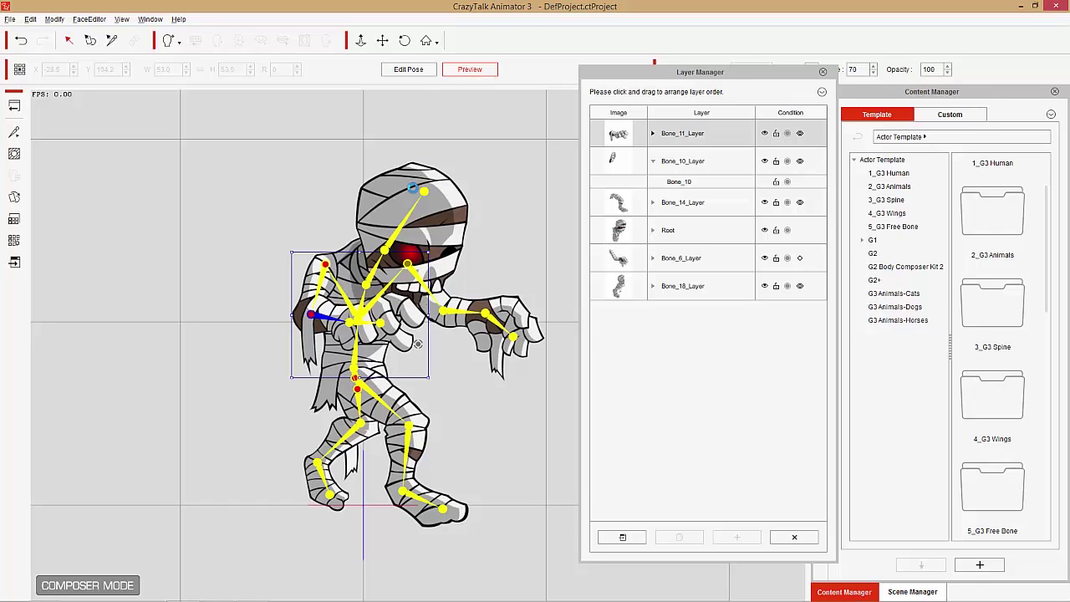
drag(388, 265, 365, 288)
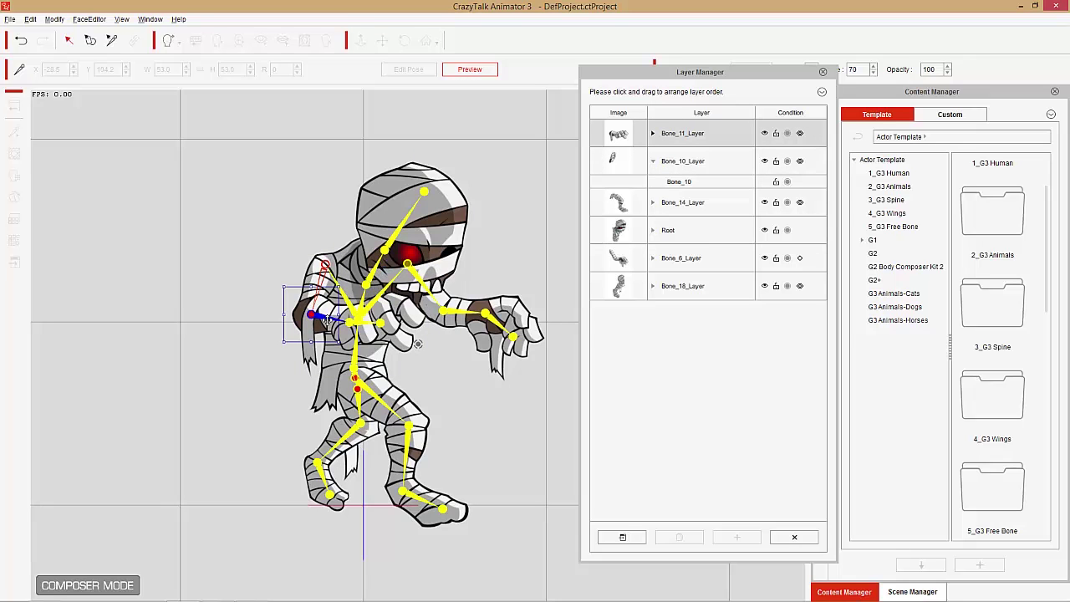
drag(327, 321, 307, 333)
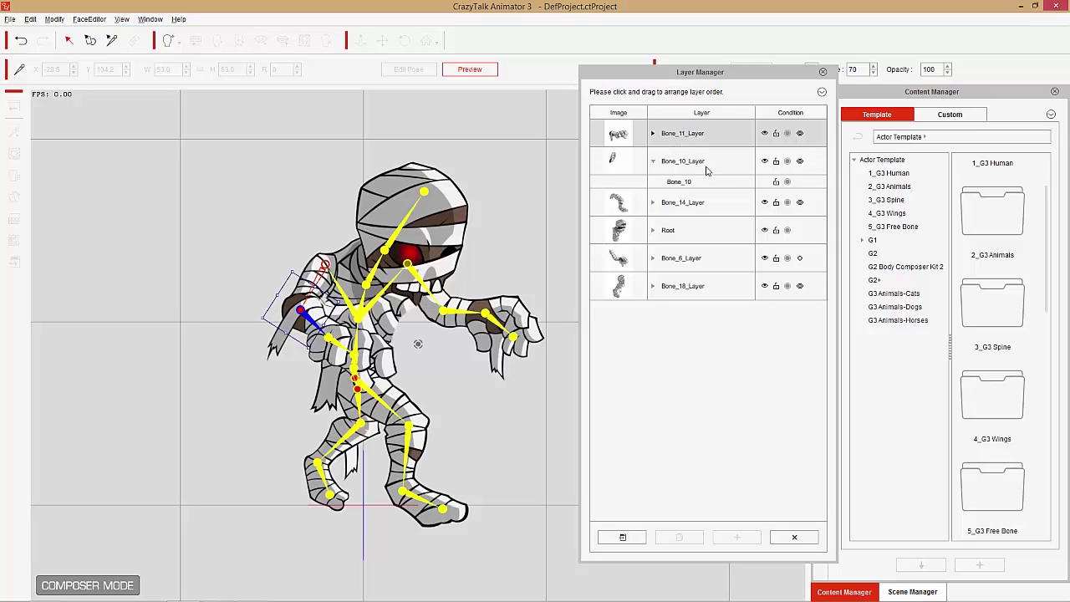
click(480, 70)
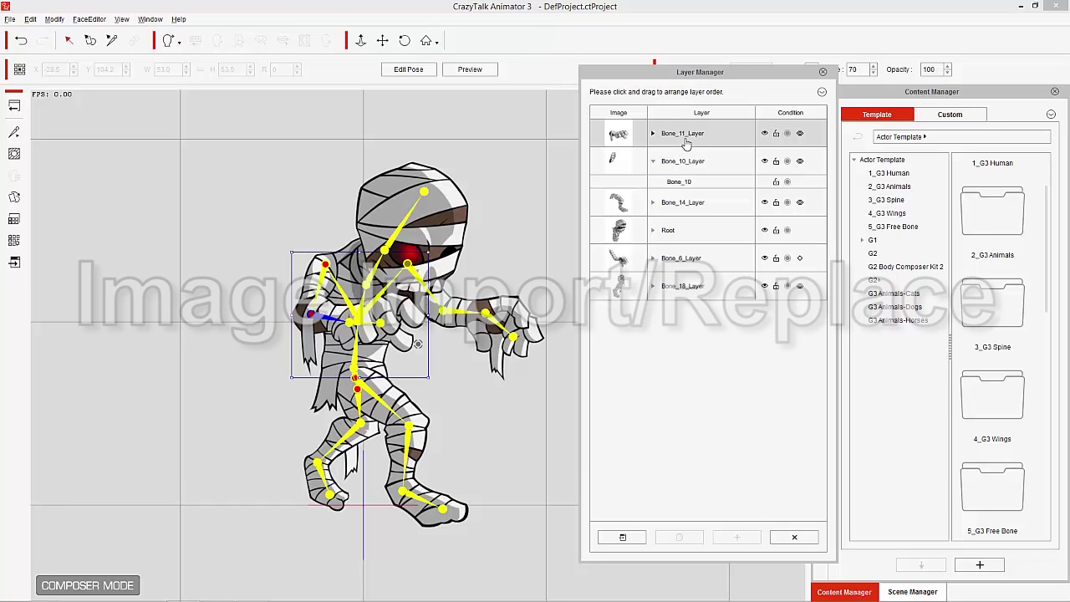
- Examine the layer and bone entries by expanding Bone_11_Layer and selecting its Bone_13 and Bone_12
ctrl+click(693, 161)
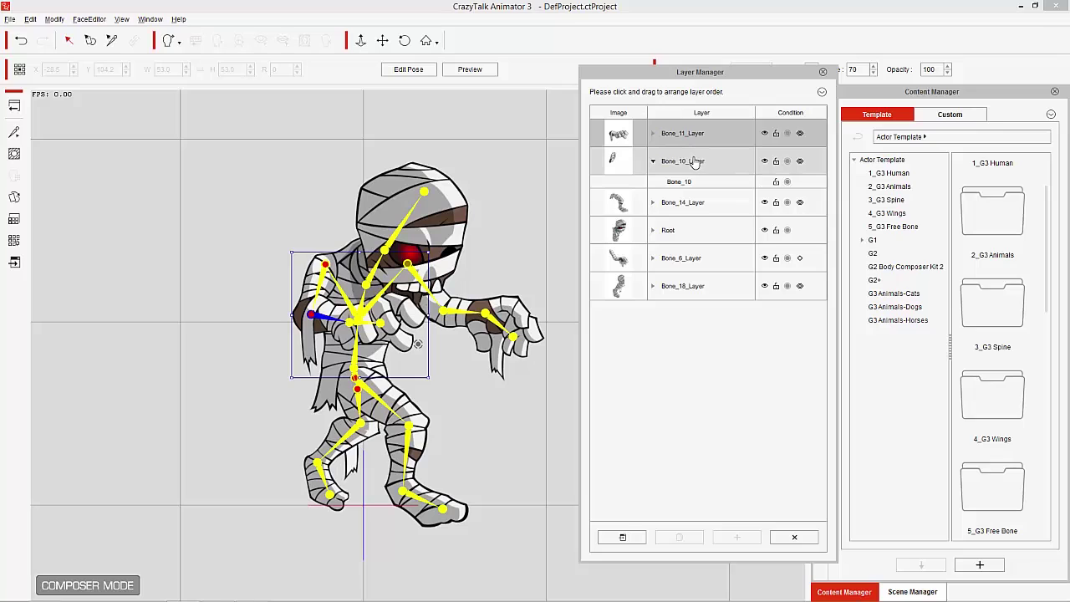
click(654, 135)
click(679, 154)
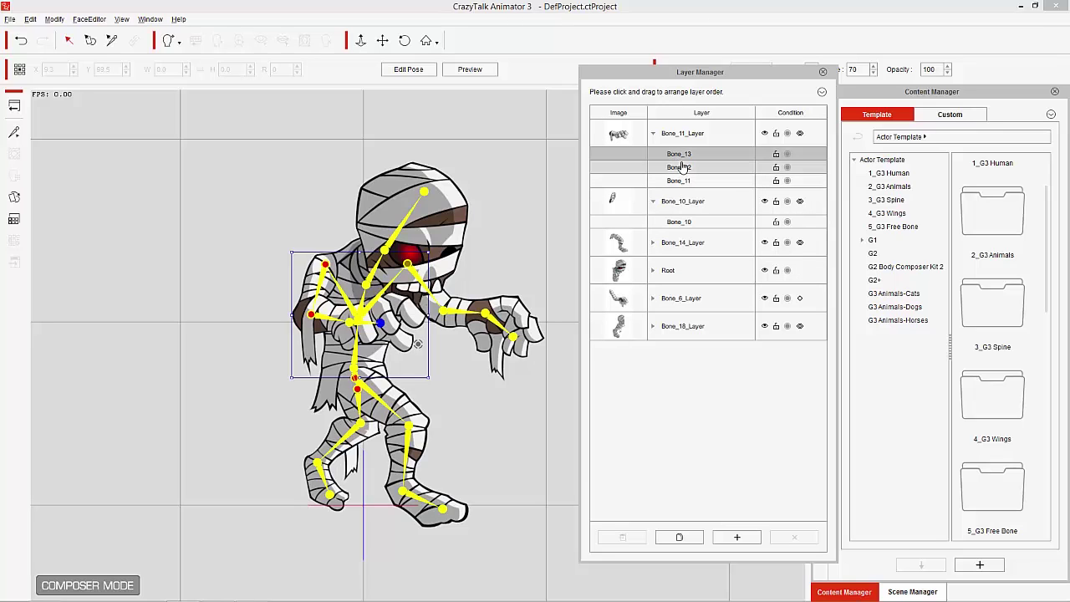
click(683, 169)
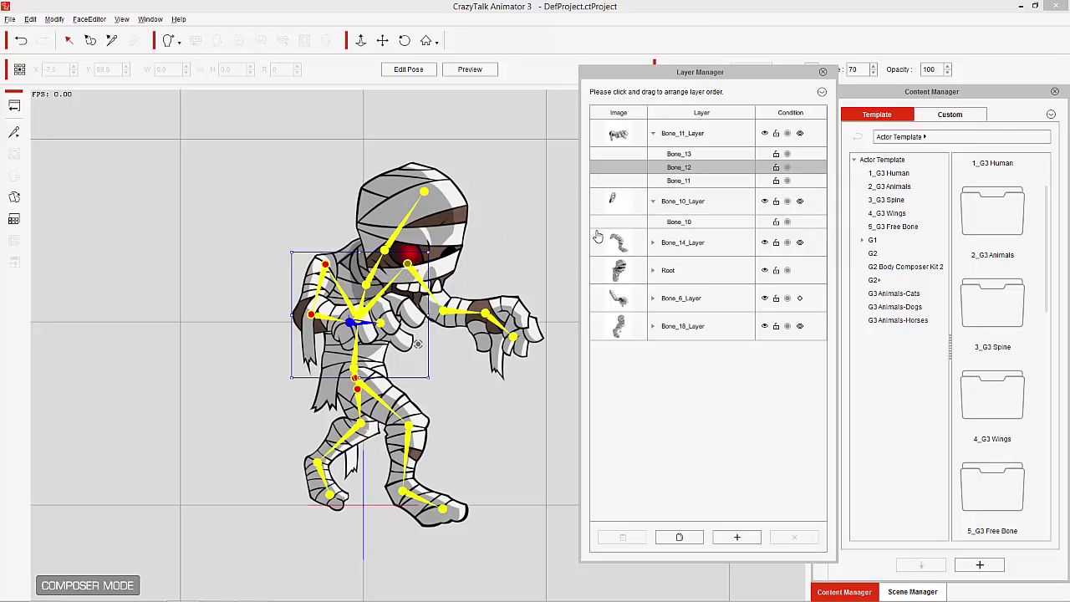
click(739, 540)
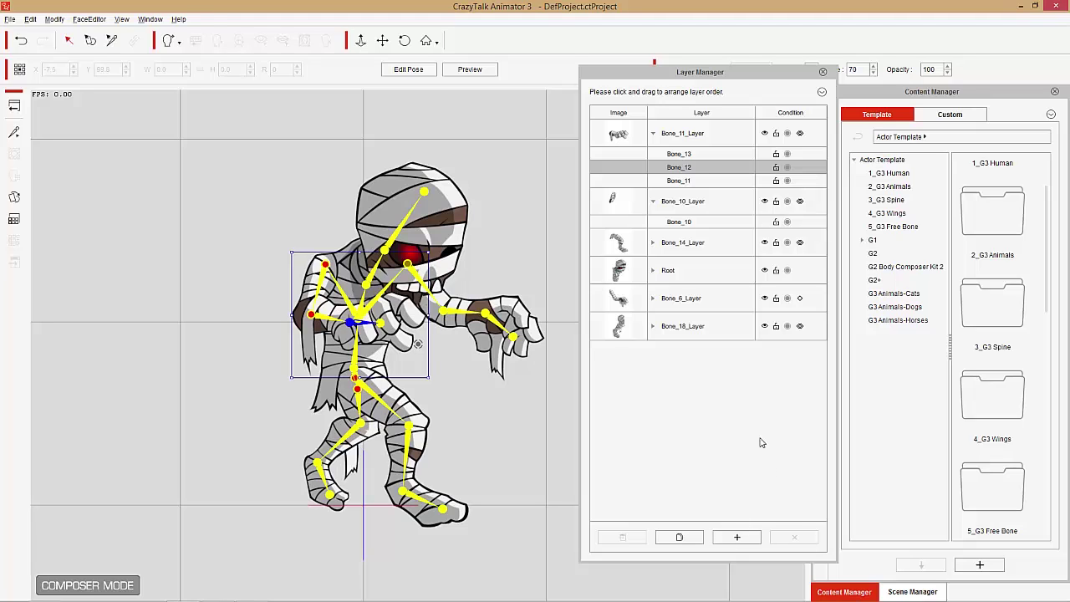
- Launch Bone_11_Layer's image in Photoshop, update the open document from disk, and fit the image in the view
drag(704, 168, 690, 134)
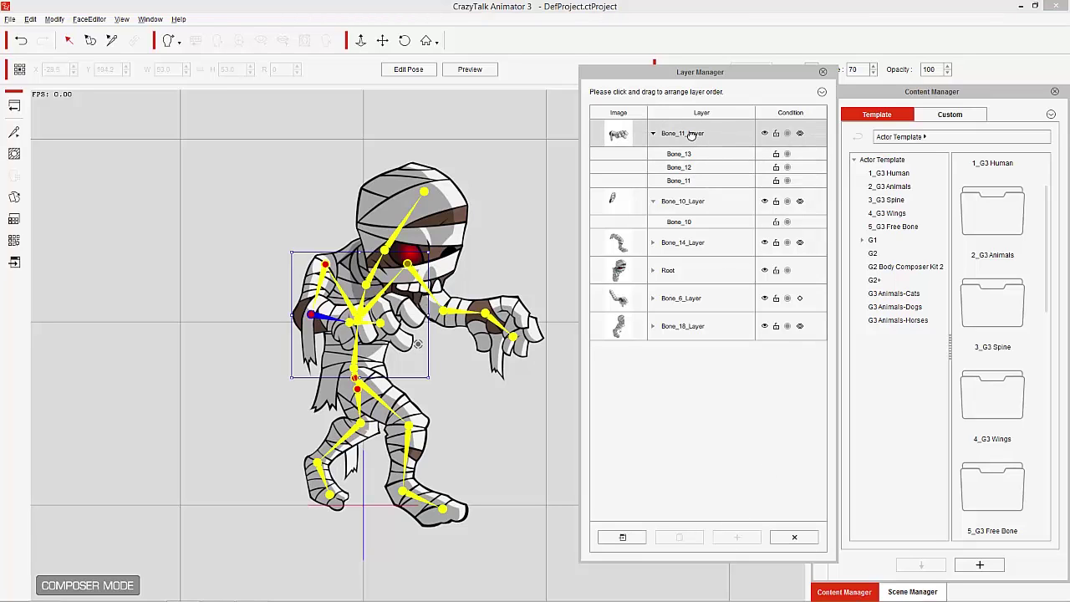
click(627, 537)
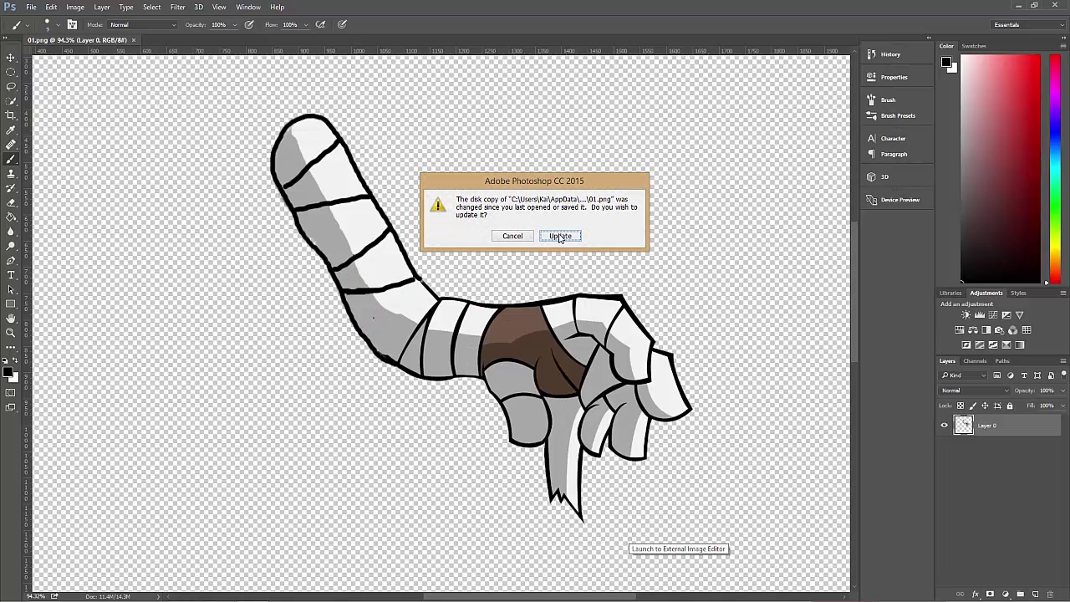
click(560, 236)
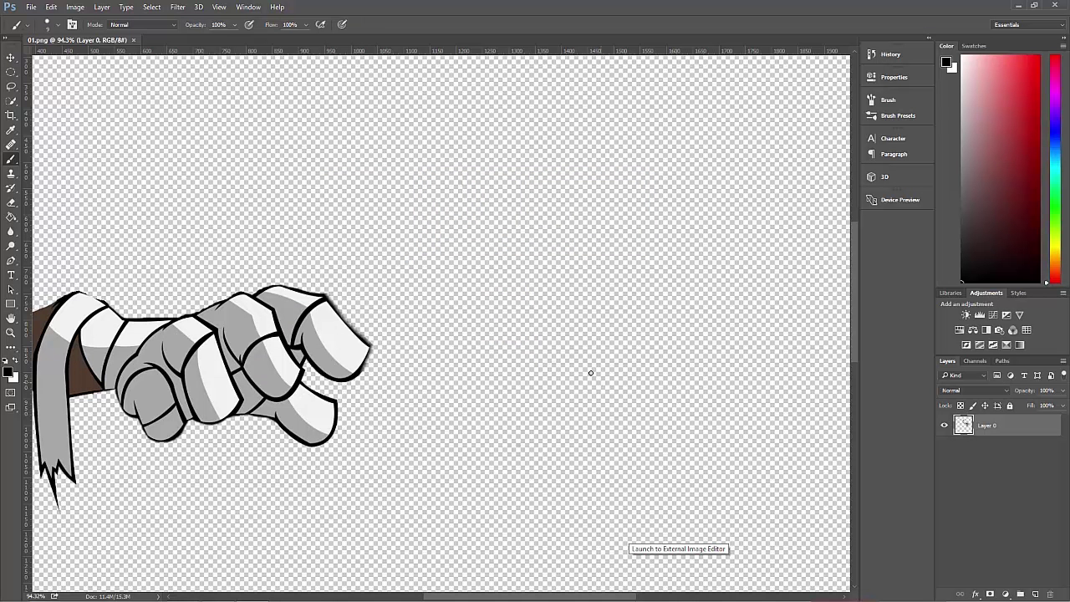
key(ctrl+0)
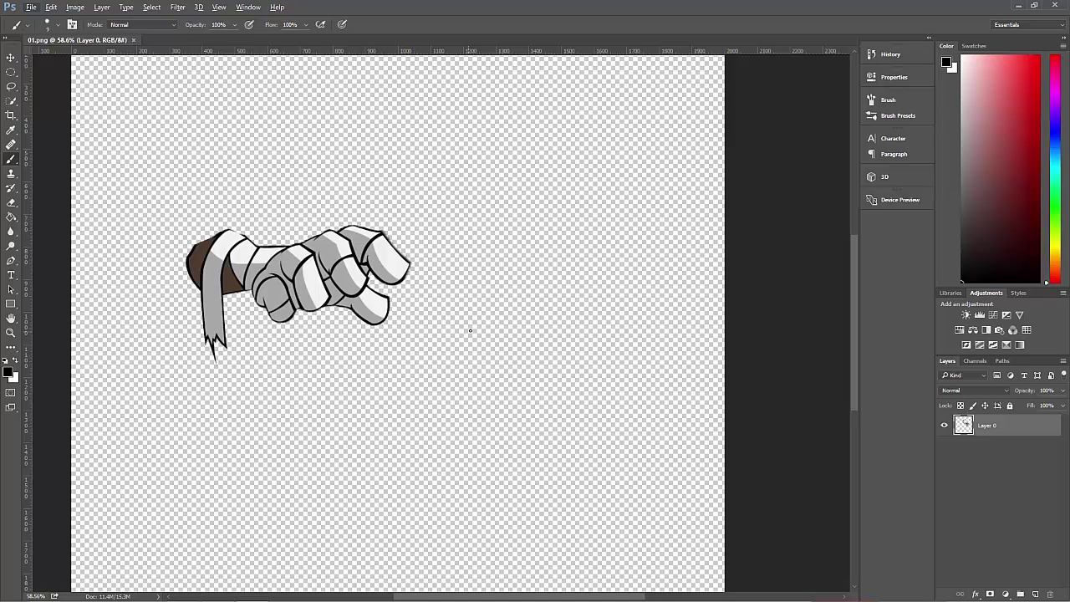
- Open glove.png from the Desktop and copy the entire boxing glove image into the 01.png document
click(32, 8)
click(47, 30)
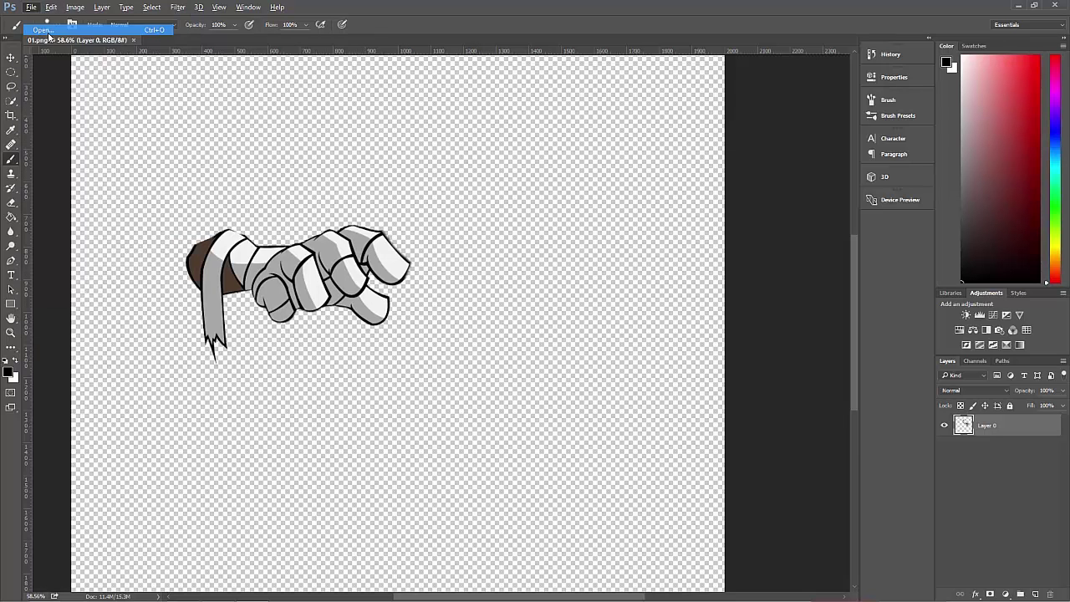
drag(527, 111, 533, 207)
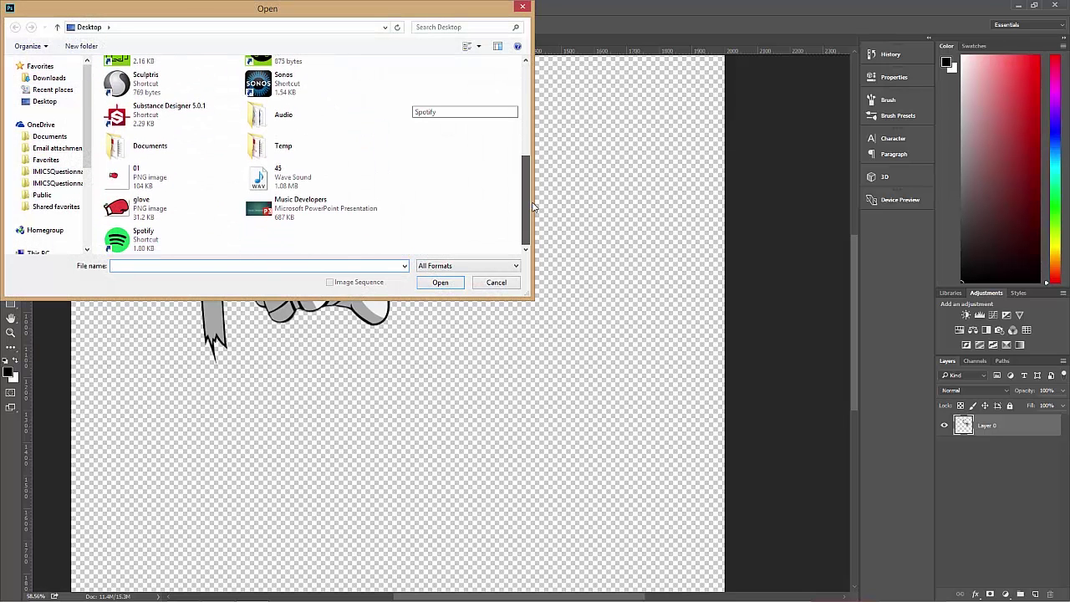
double_click(226, 204)
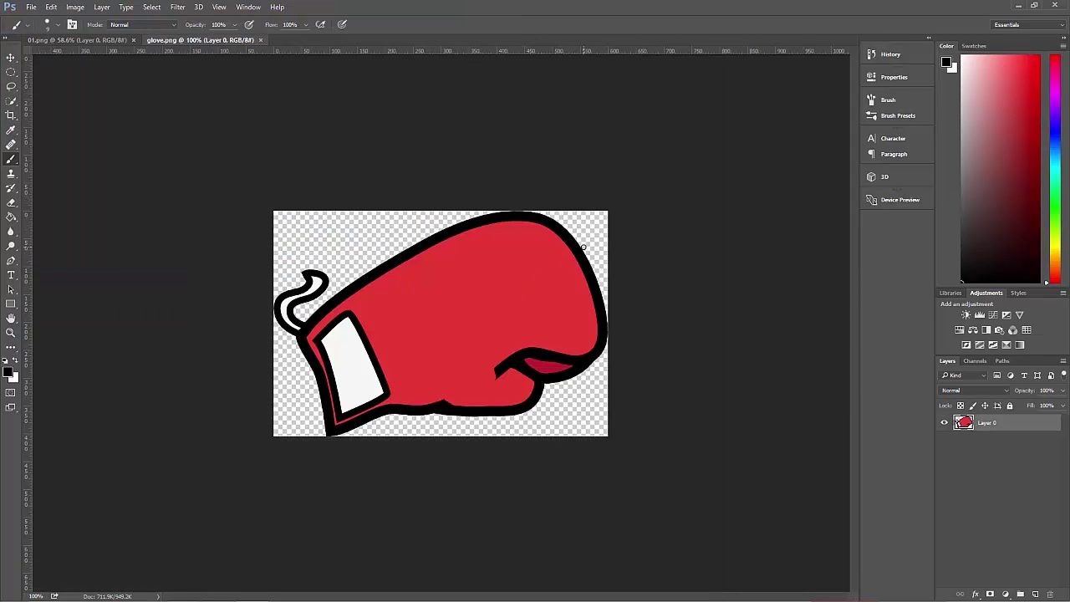
key(ctrl+a)
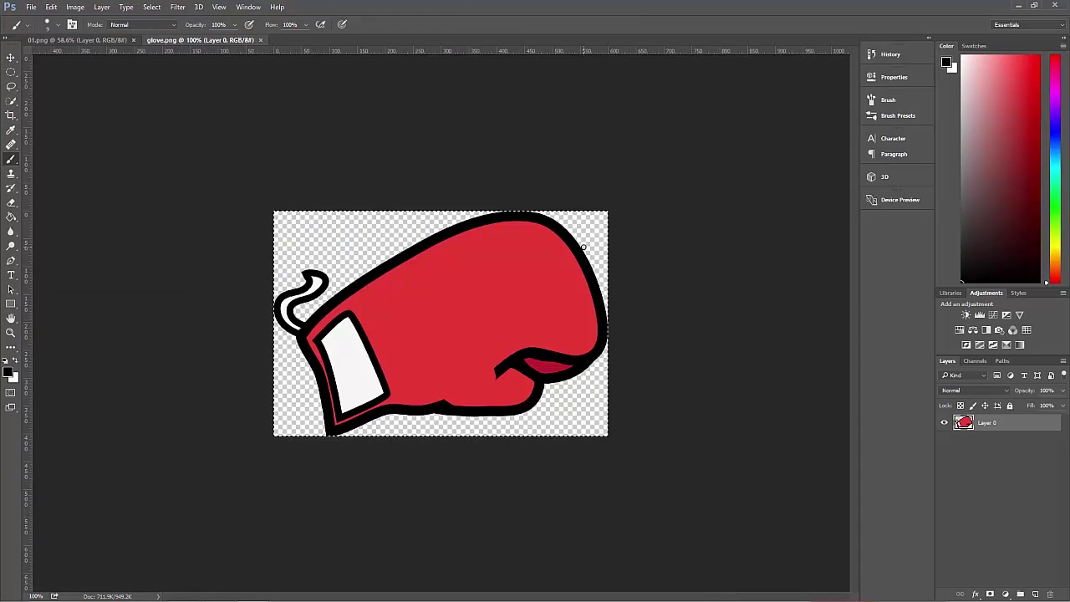
click(116, 41)
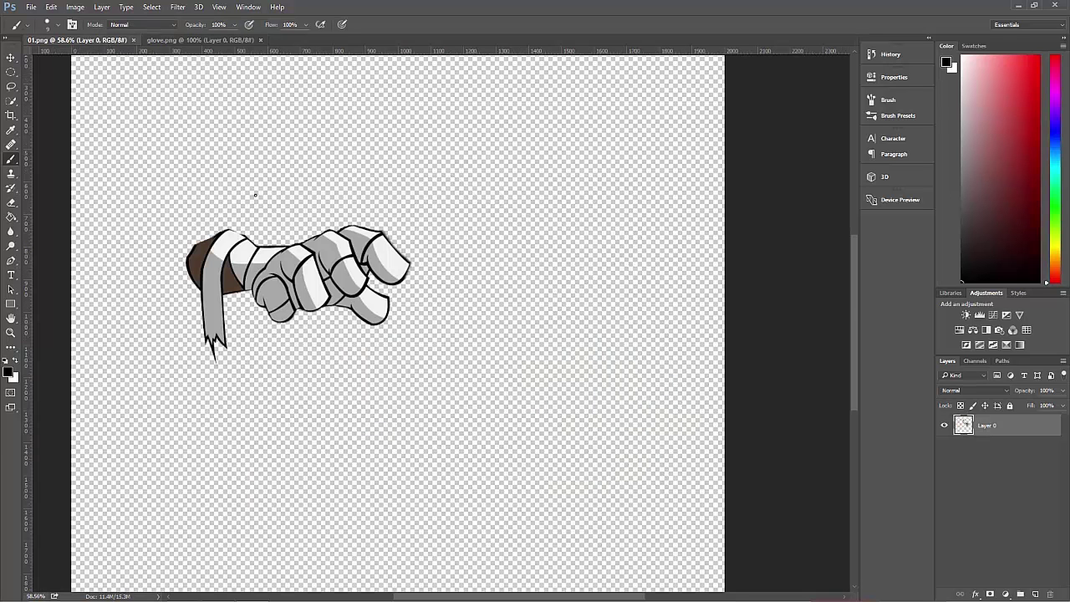
key(ctrl+v)
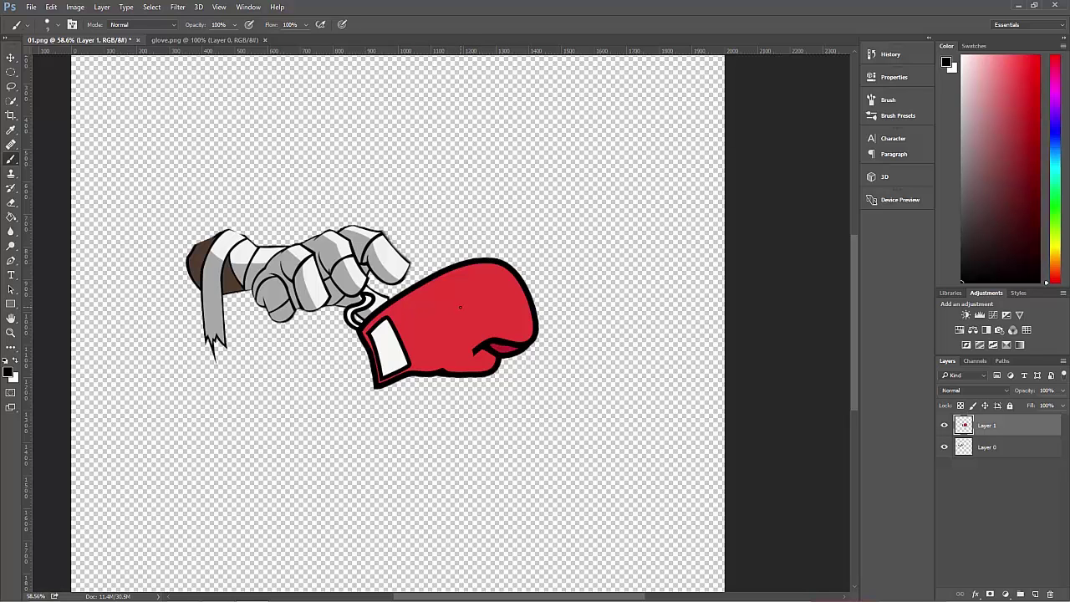
- Transform the pasted glove to cover the hand: flip it vertically, scale it to about 102%, and tilt it to follow the hand
key(ctrl+t)
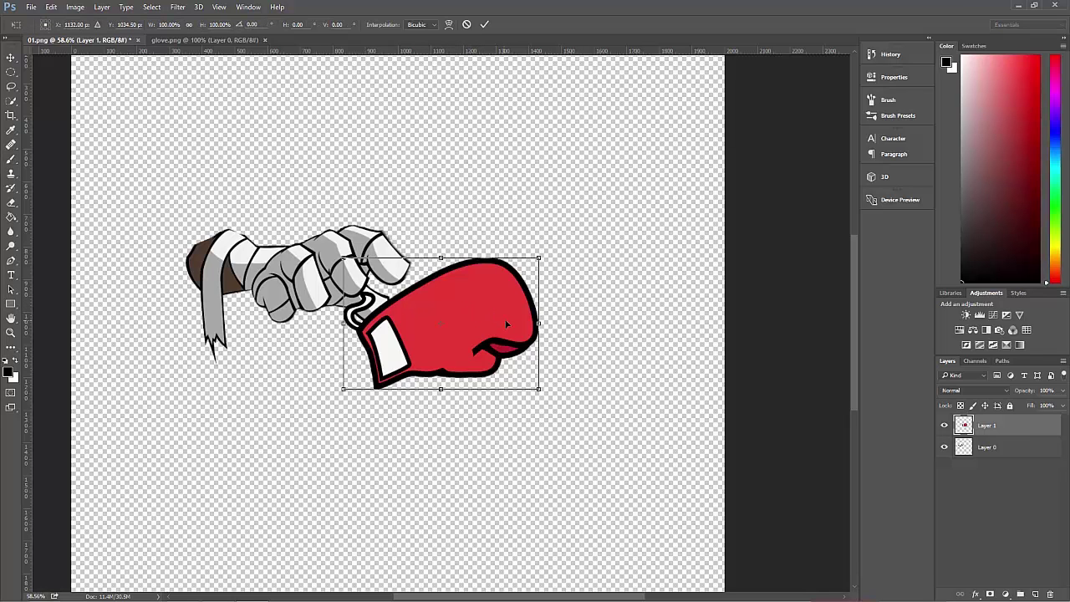
drag(512, 324, 387, 279)
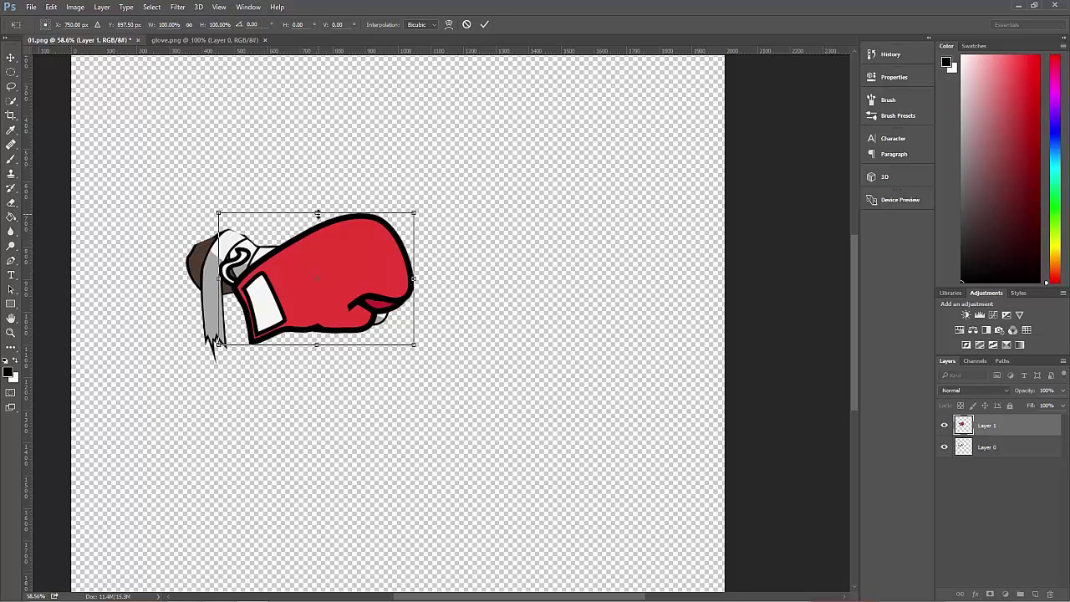
drag(317, 215, 313, 473)
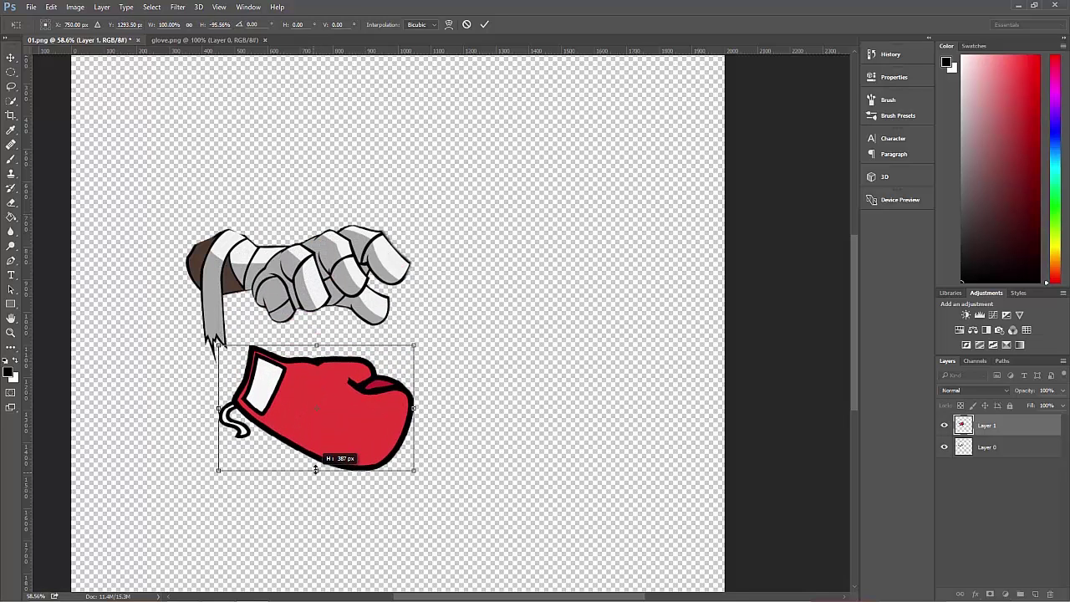
drag(368, 417, 366, 284)
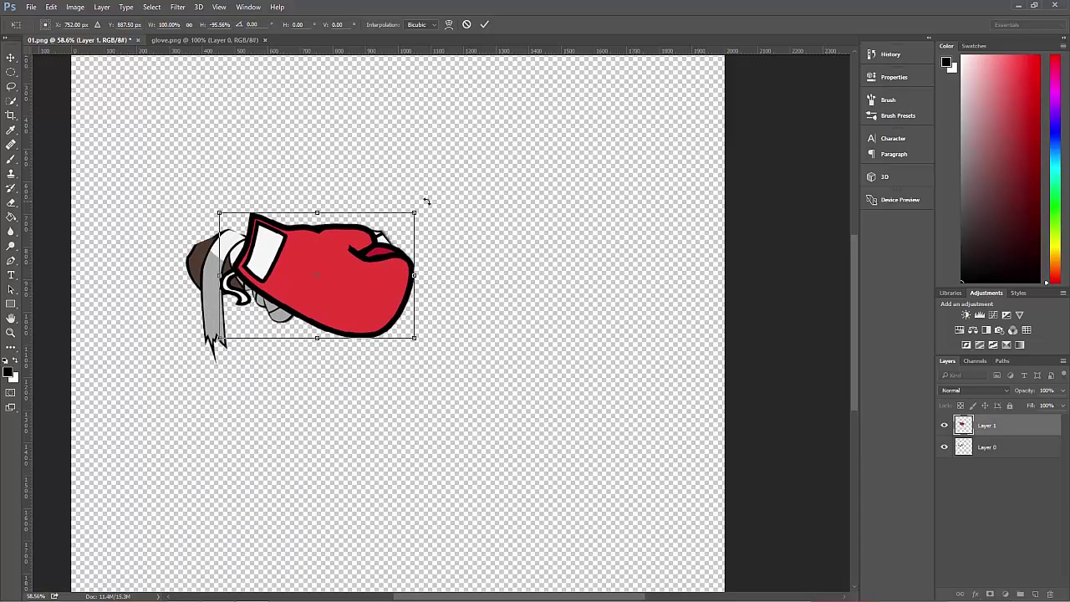
drag(427, 202, 410, 156)
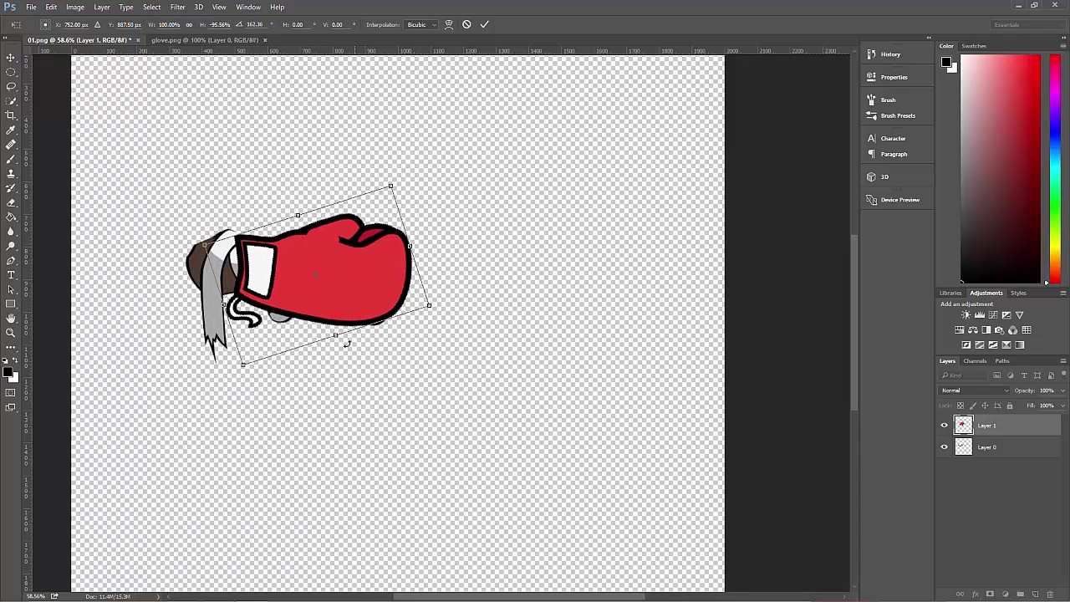
drag(243, 368, 243, 376)
drag(318, 300, 337, 301)
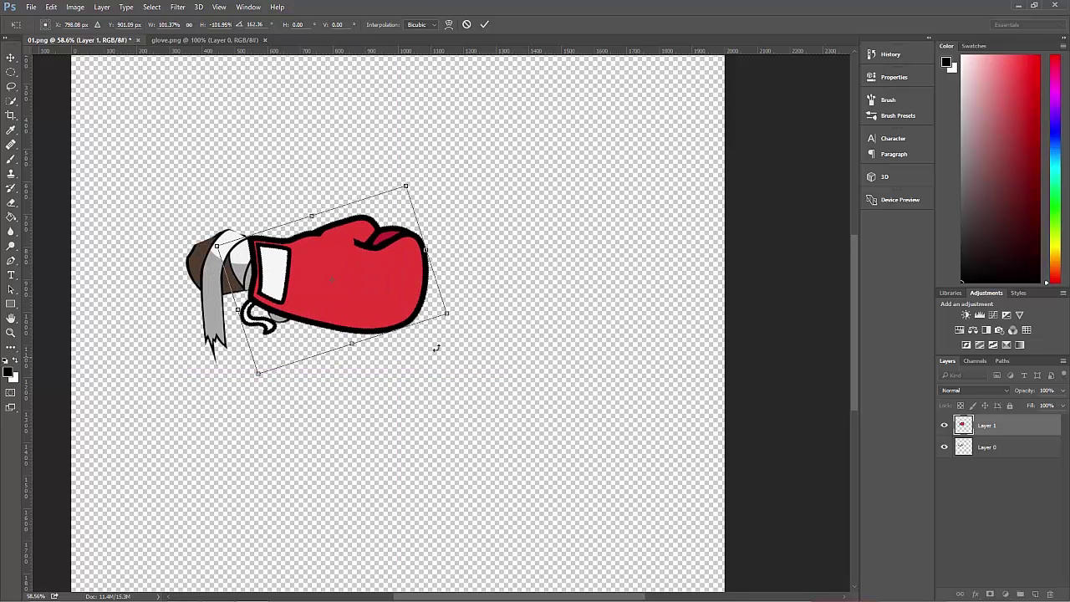
drag(442, 329, 441, 336)
drag(356, 294, 359, 297)
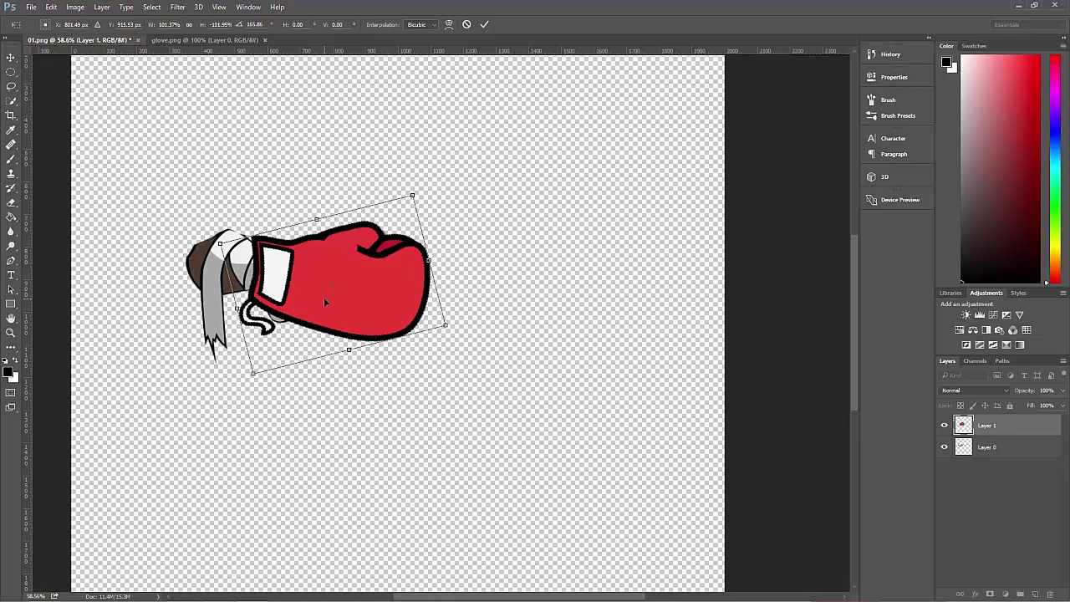
key(Return)
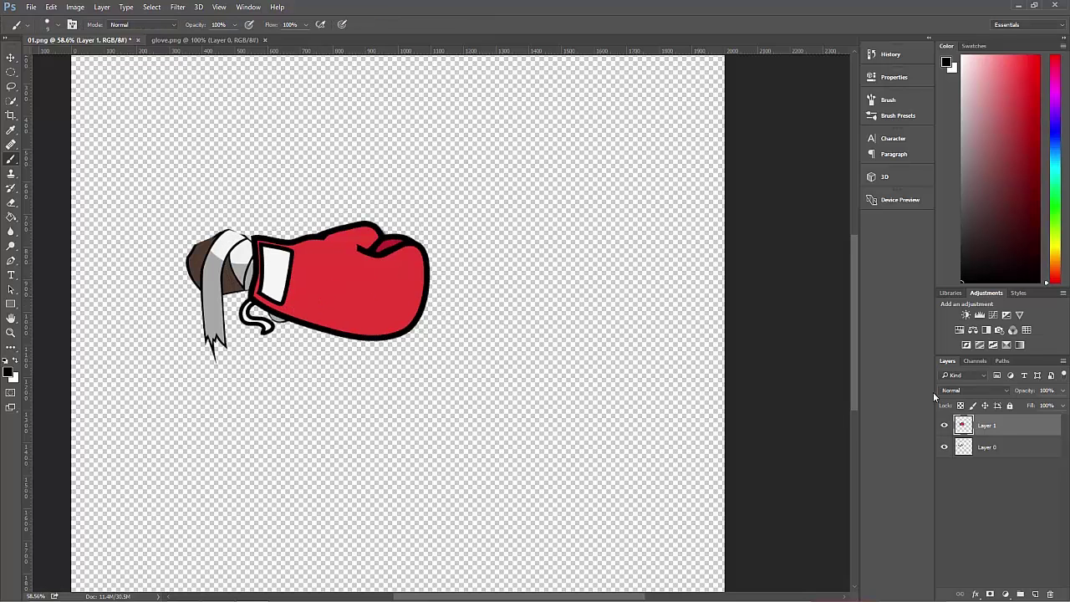
- Hide Layer 0 and save the glove as PNG 01 on the Desktop, replacing the existing file, with Smallest / Slow compression and no interlacing
click(945, 449)
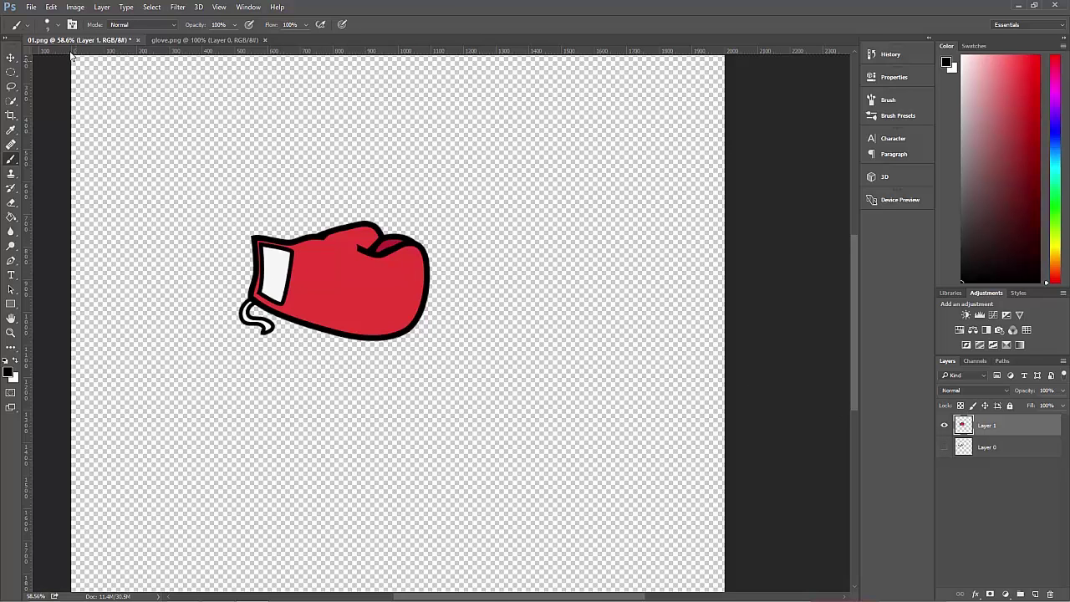
click(32, 8)
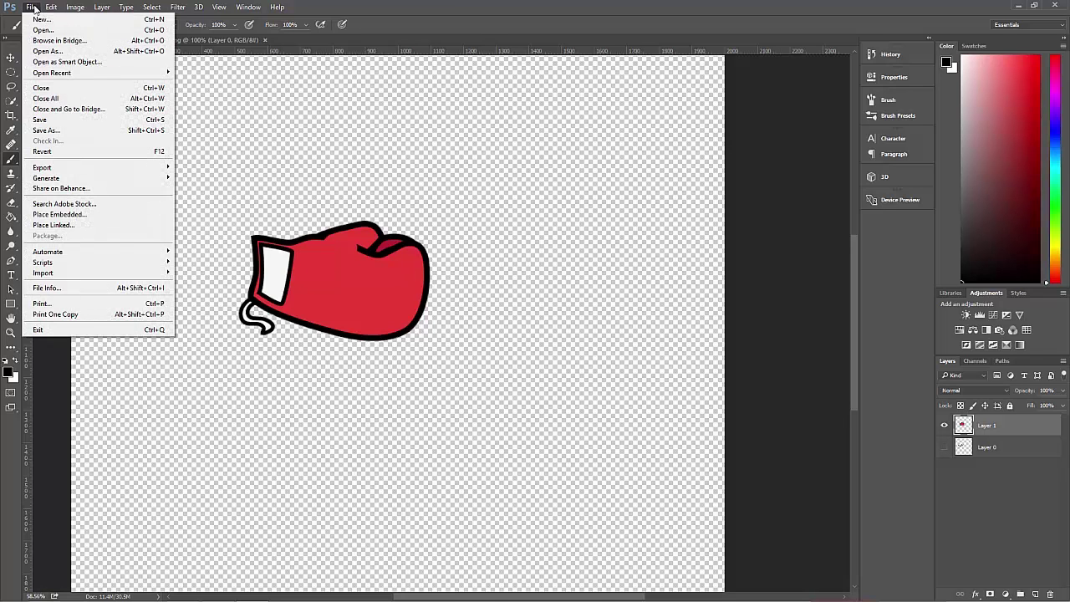
click(66, 131)
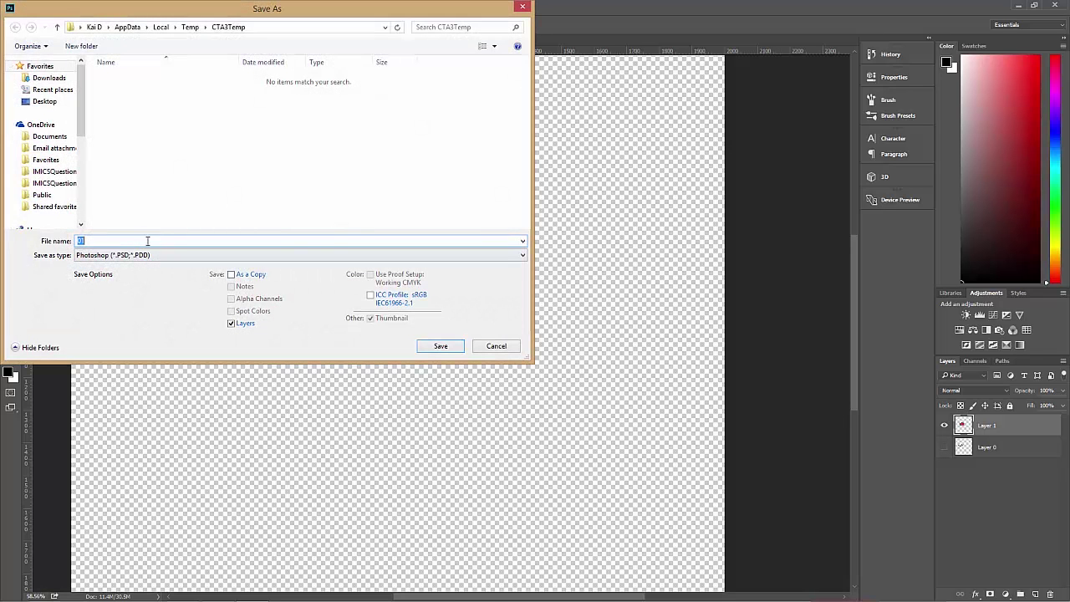
click(44, 101)
click(128, 255)
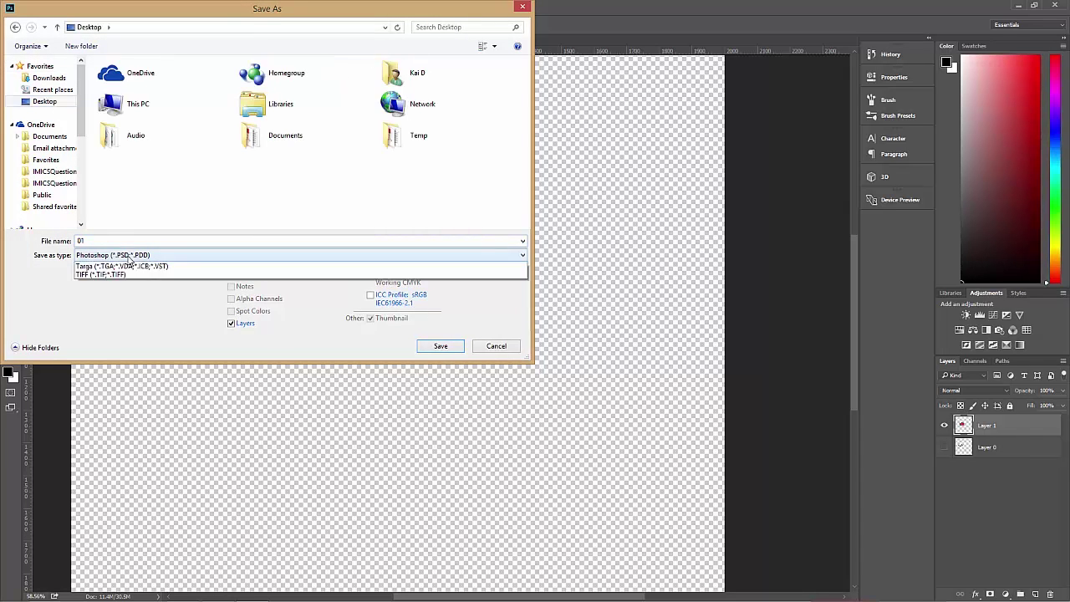
click(146, 401)
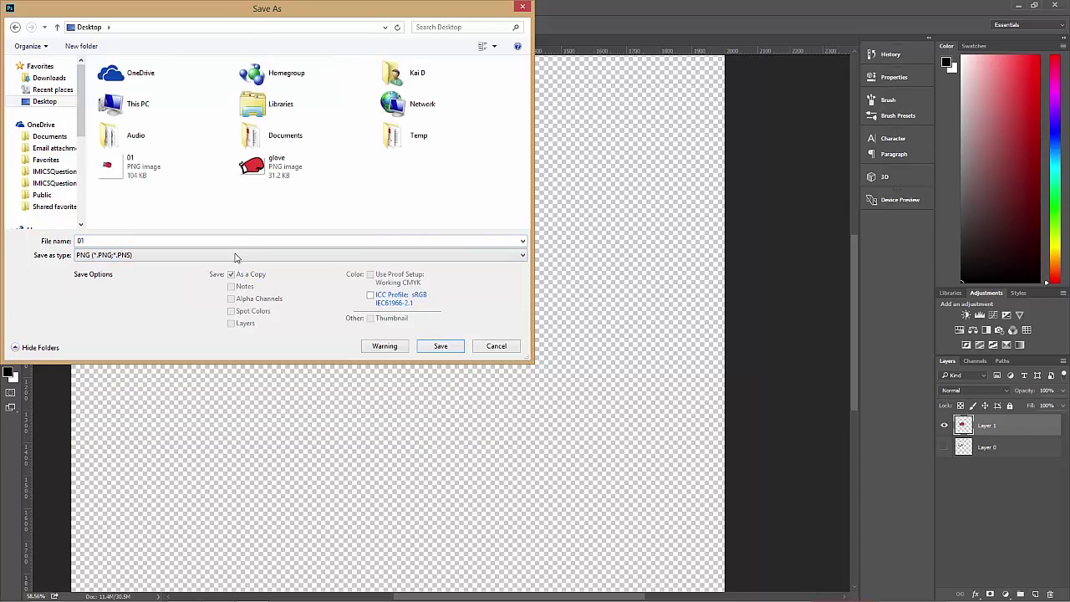
click(118, 162)
click(441, 346)
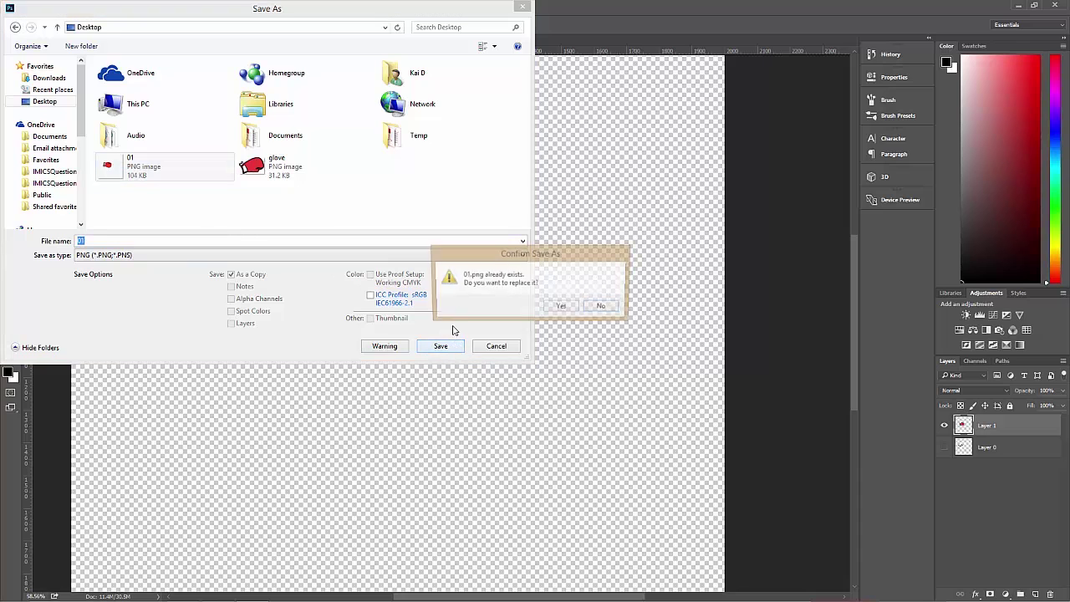
click(562, 307)
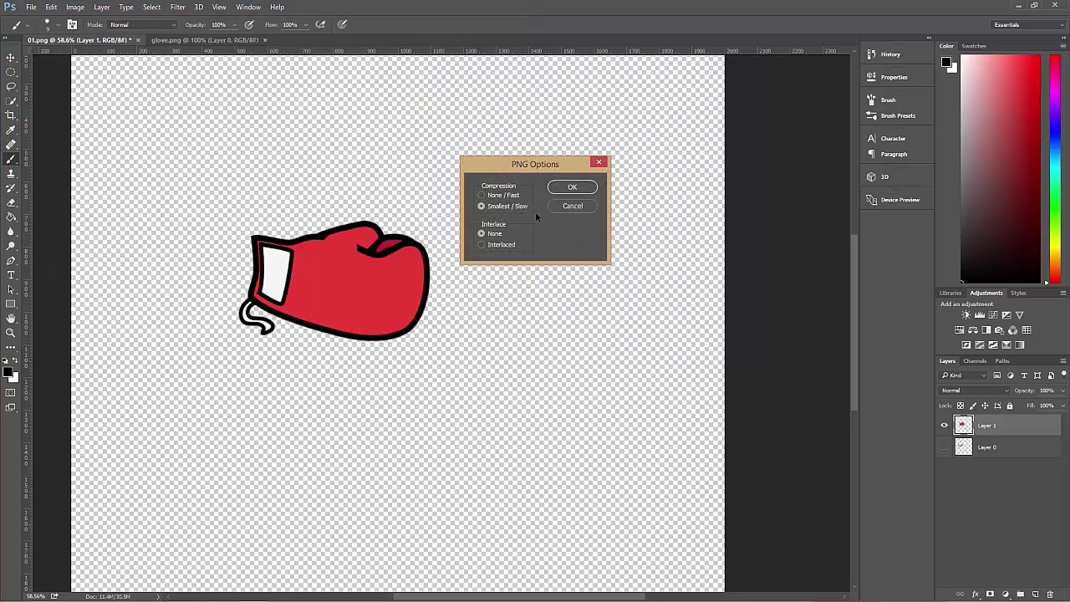
click(570, 188)
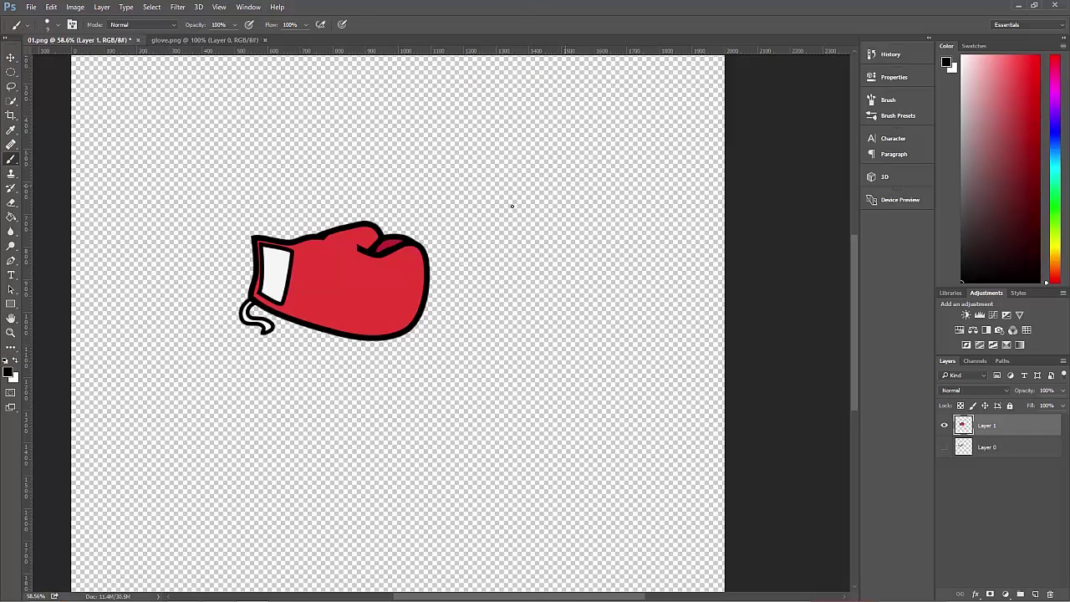
- Switch to CrazyTalk Animator 3 and select Bone_12 under Bone_11_Layer
key(alt+Tab)
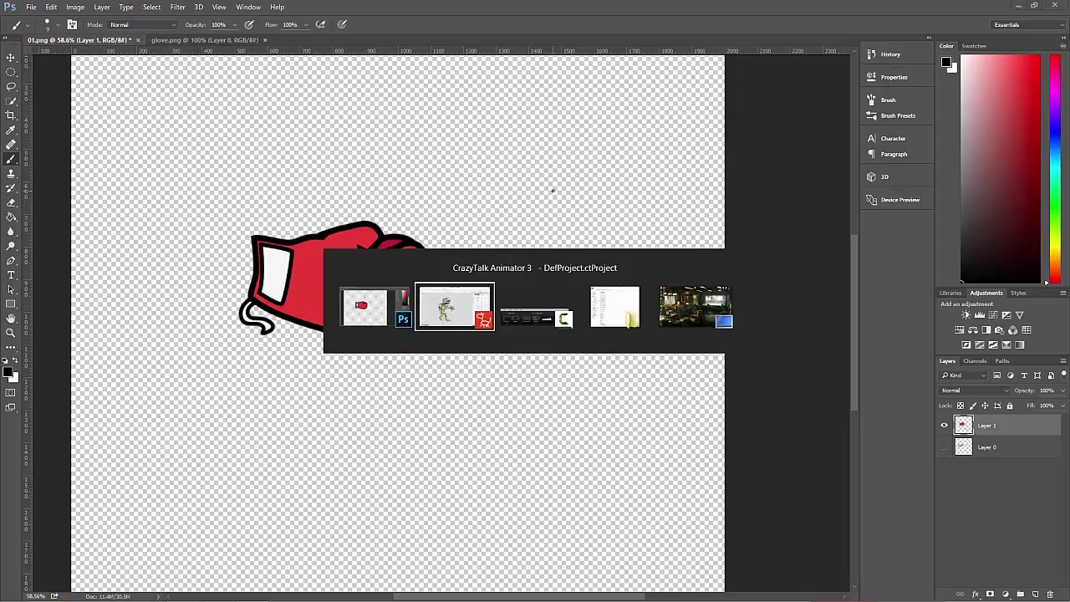
key(alt+Tab)
key(alt+shift+Tab)
key(alt+shift+Tab)
key(alt+Tab)
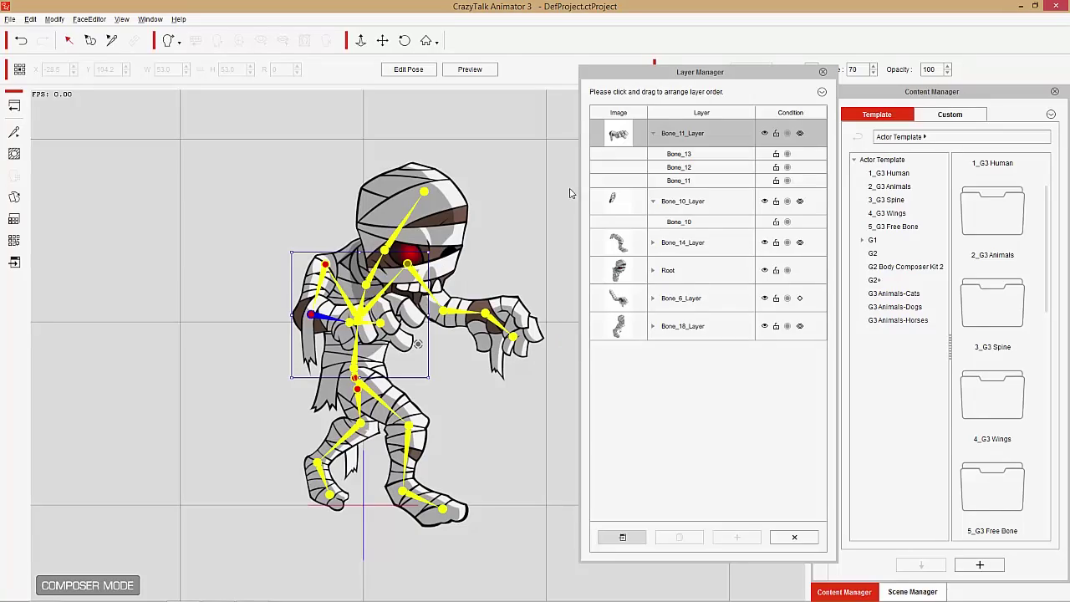
click(679, 171)
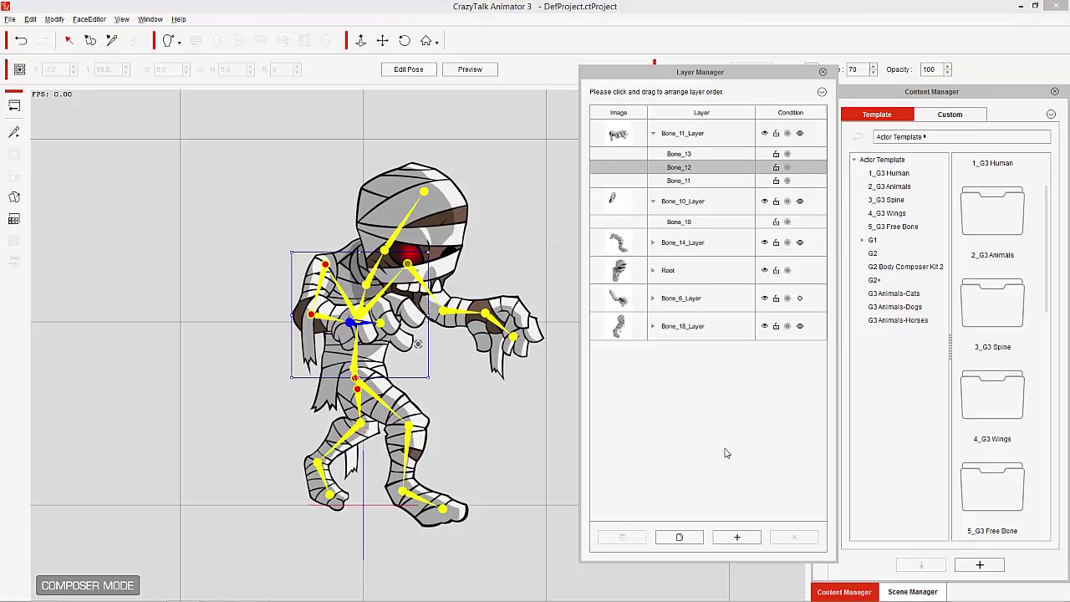
click(748, 541)
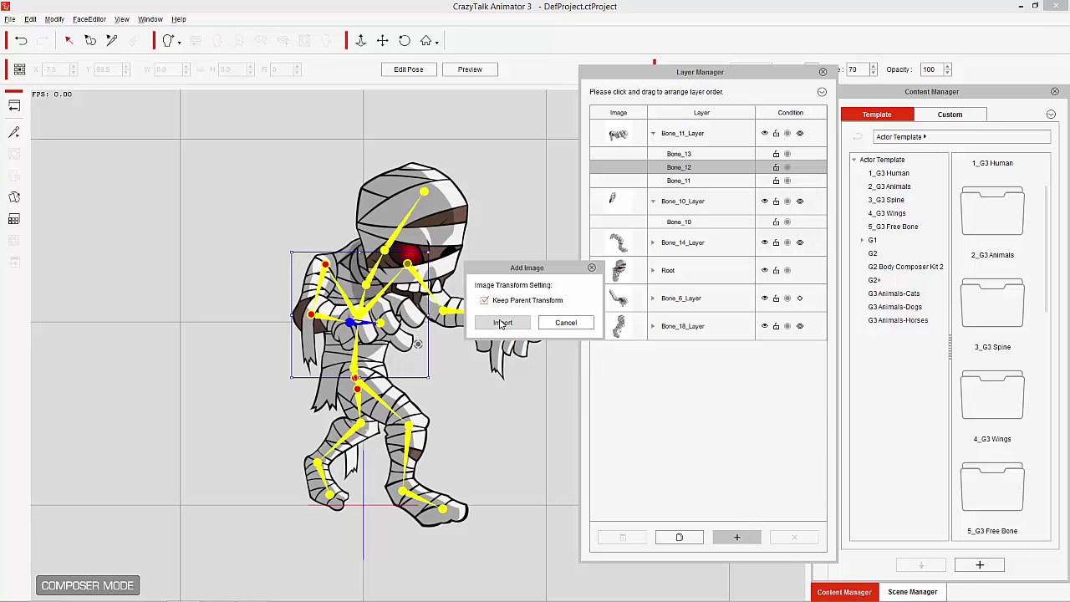
click(503, 323)
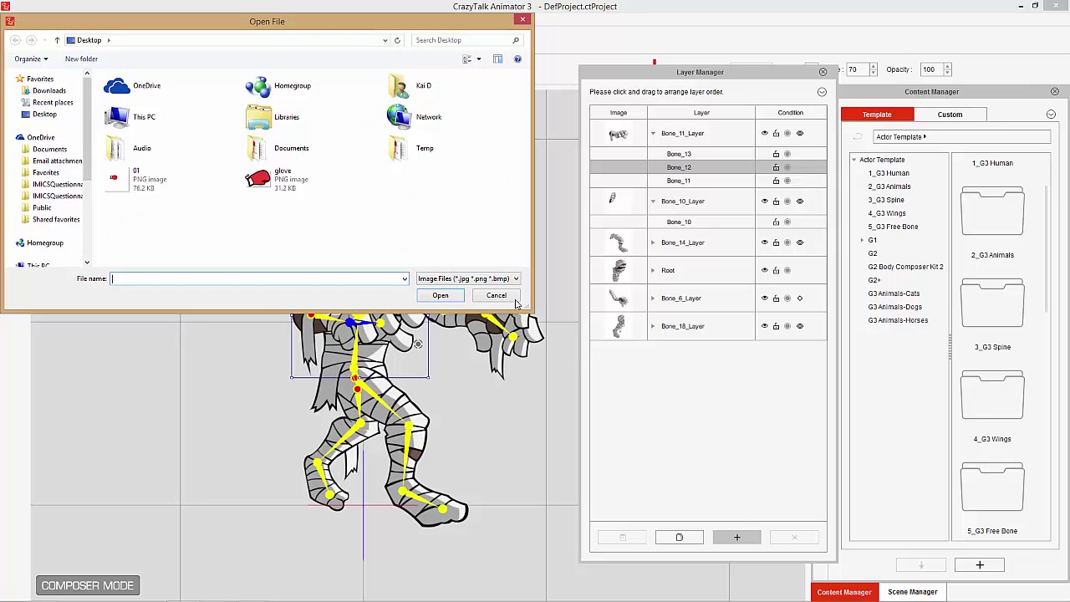
click(497, 295)
- Add the Desktop image 01.png to Bone_12 with Keep Parent Transform enabled
click(736, 536)
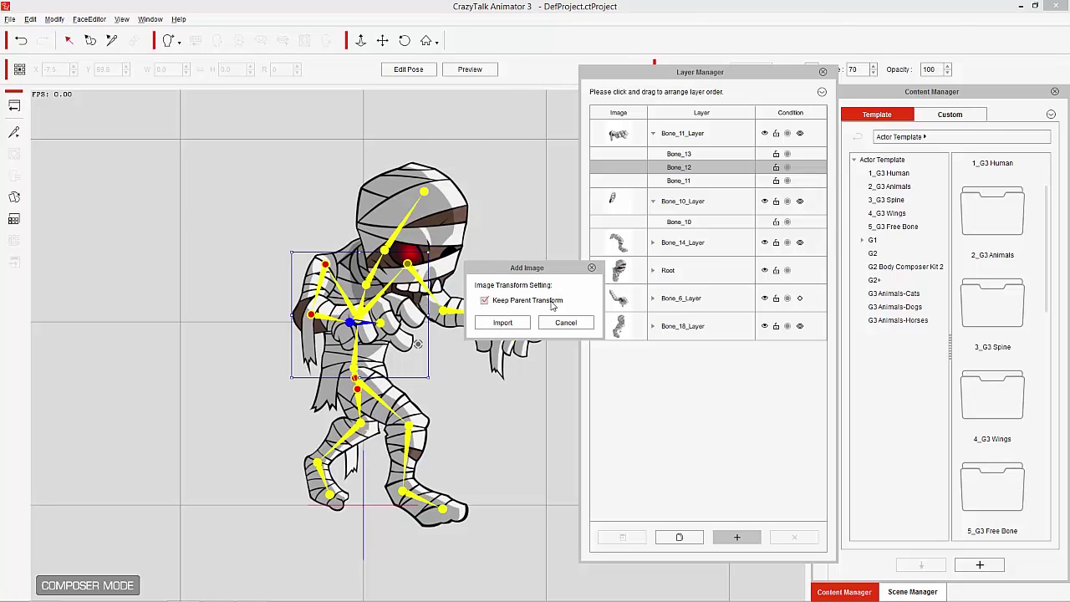
click(509, 322)
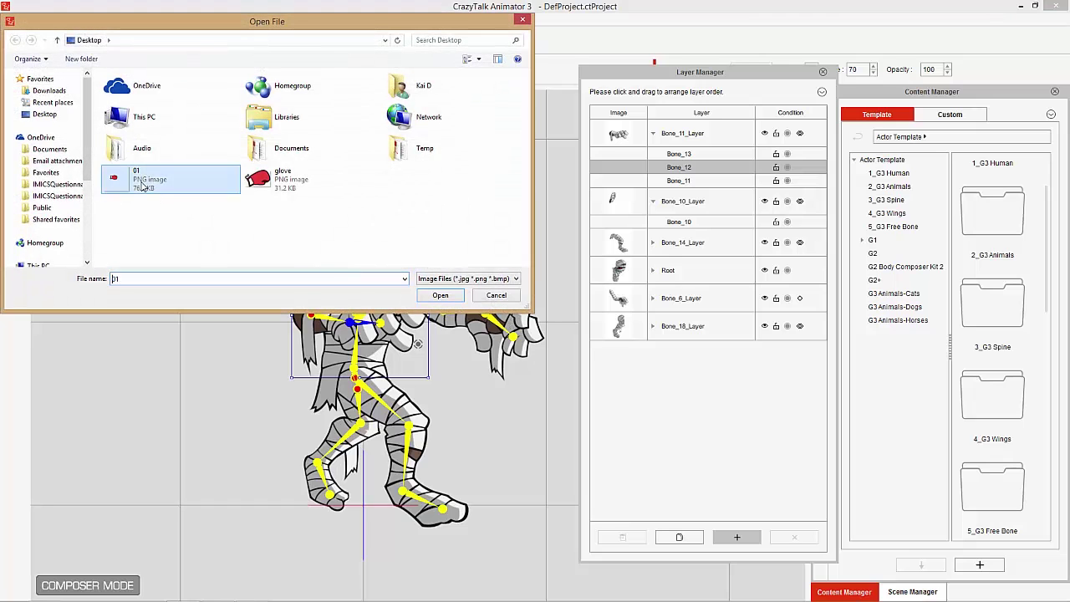
double_click(143, 179)
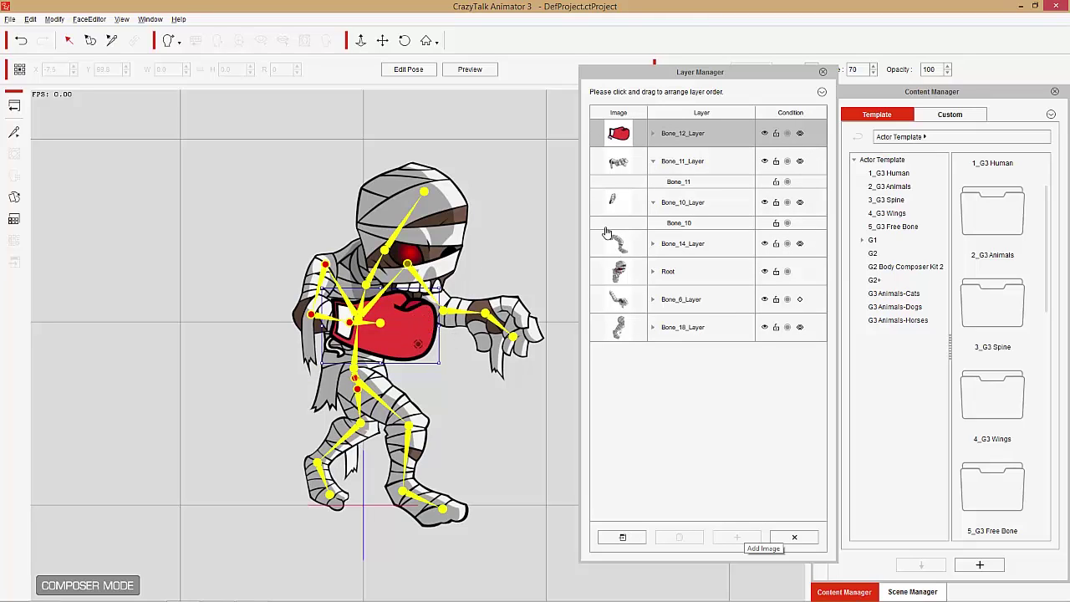
- Preview the glove's movement by moving its bone toward the other arm, and end the preview
click(477, 75)
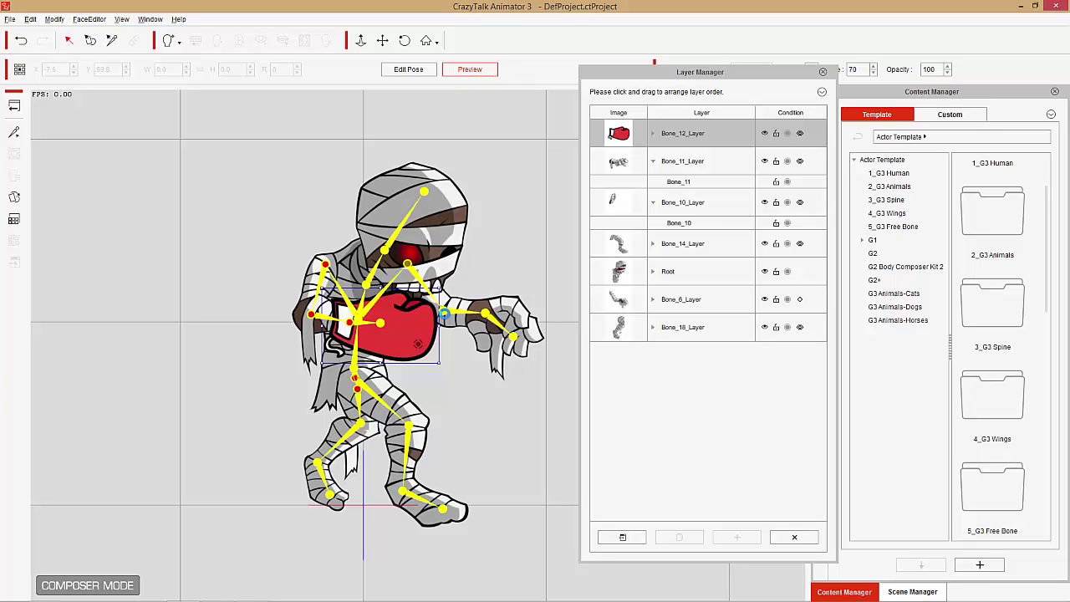
drag(400, 326, 443, 265)
click(473, 71)
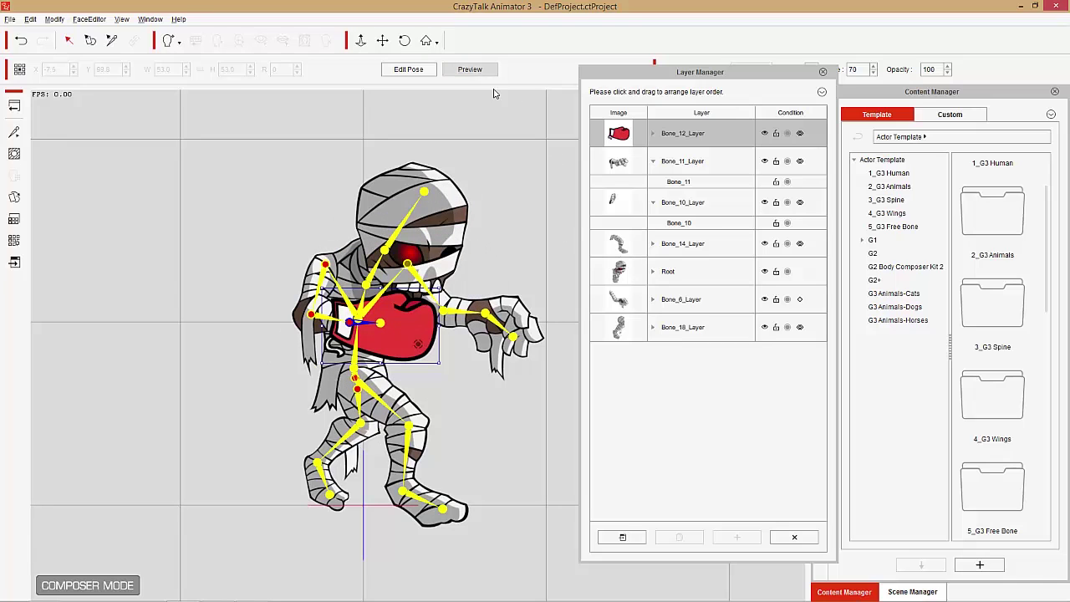
- Mask out the original hand on Bone_11_Layer with a size 18 brush, keeping the forearm, and close the Mask Editor
click(703, 167)
click(691, 164)
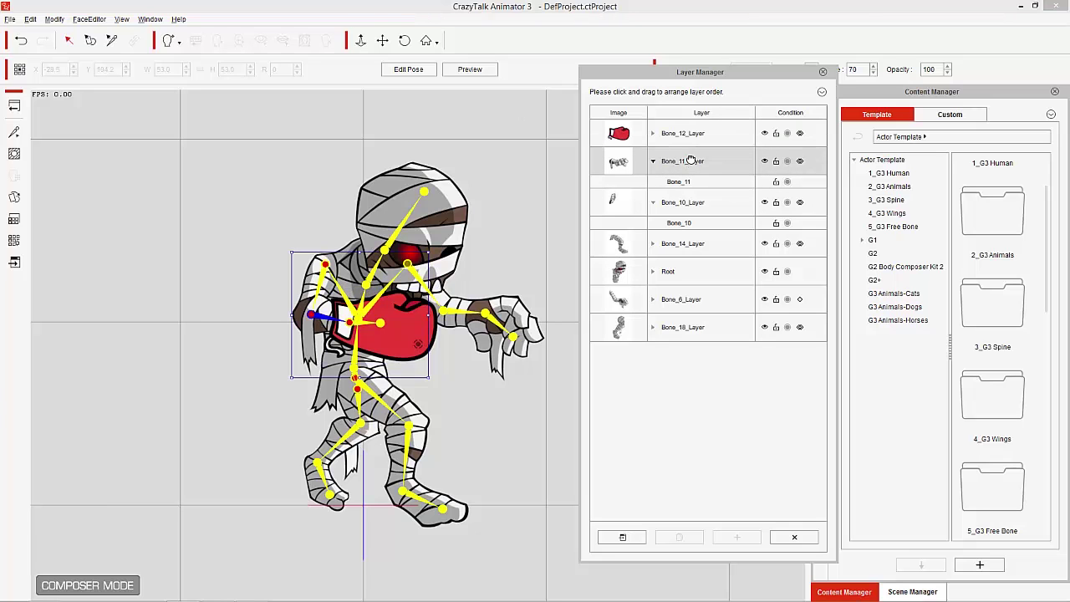
click(14, 155)
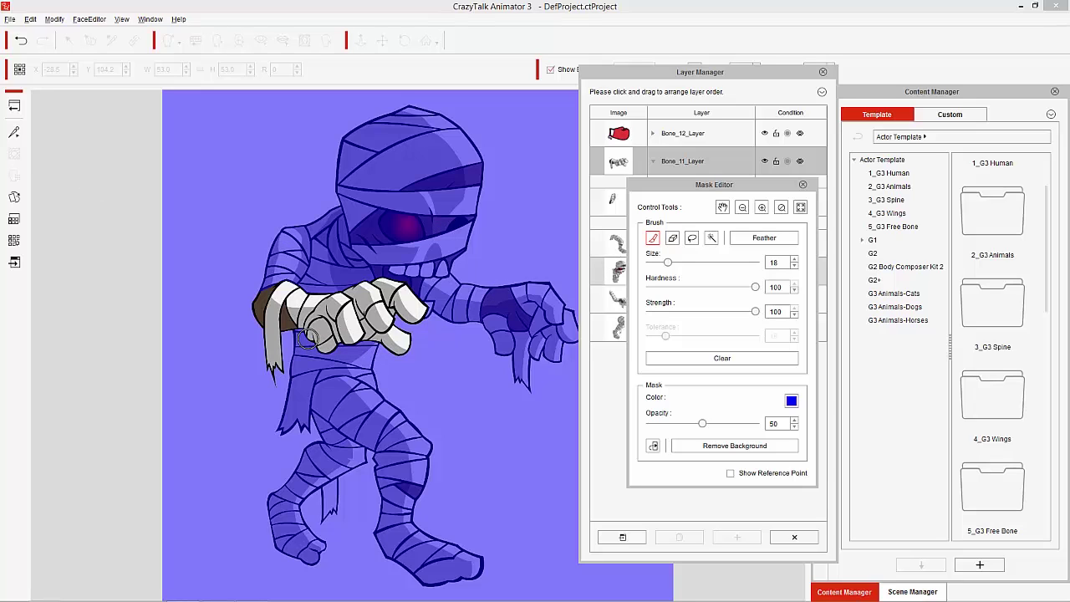
mouse_move(309, 338)
mouse_down()
mouse_move(361, 312)
mouse_move(343, 286)
mouse_move(418, 299)
mouse_move(431, 322)
mouse_move(417, 313)
mouse_move(397, 350)
mouse_move(371, 294)
mouse_move(376, 343)
mouse_move(362, 341)
mouse_move(370, 330)
mouse_move(322, 352)
mouse_move(376, 334)
mouse_move(342, 297)
mouse_up()
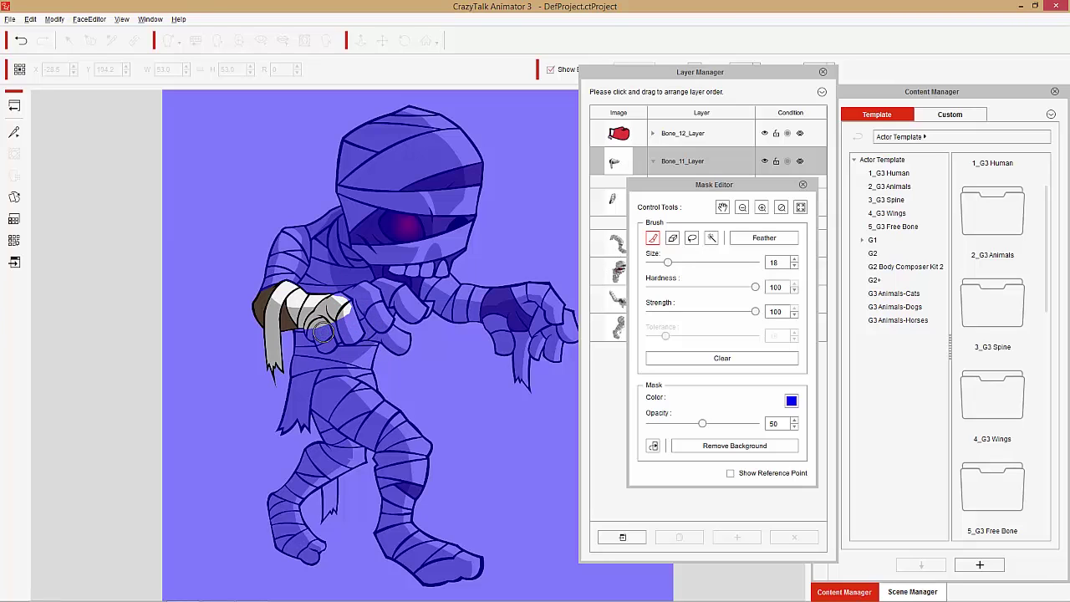
click(803, 185)
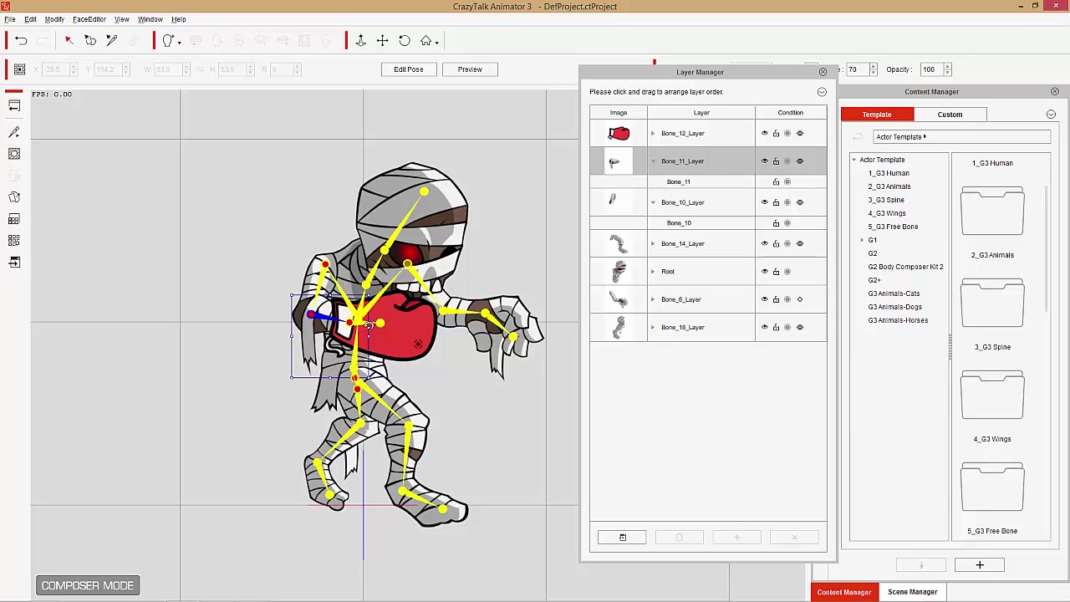
- Select the glove's bone and preview the gloved arm by moving the bone downward
click(369, 325)
click(470, 70)
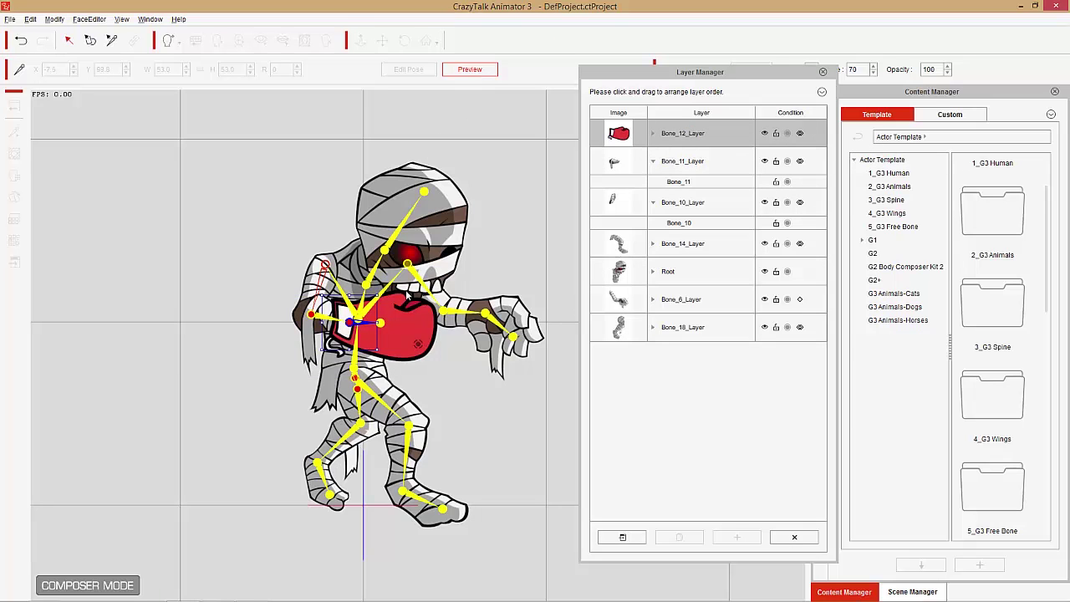
mouse_move(365, 326)
mouse_down()
mouse_move(385, 310)
mouse_move(393, 242)
mouse_move(368, 300)
mouse_move(259, 273)
mouse_move(389, 179)
mouse_move(412, 346)
mouse_move(343, 288)
mouse_move(339, 300)
mouse_move(422, 276)
mouse_move(370, 228)
mouse_move(426, 238)
mouse_move(439, 343)
mouse_move(451, 288)
mouse_move(370, 290)
mouse_move(401, 288)
mouse_move(435, 267)
mouse_move(418, 288)
mouse_move(412, 355)
mouse_move(418, 209)
mouse_move(409, 322)
mouse_move(401, 259)
mouse_move(345, 345)
mouse_move(418, 341)
mouse_move(366, 339)
mouse_up()
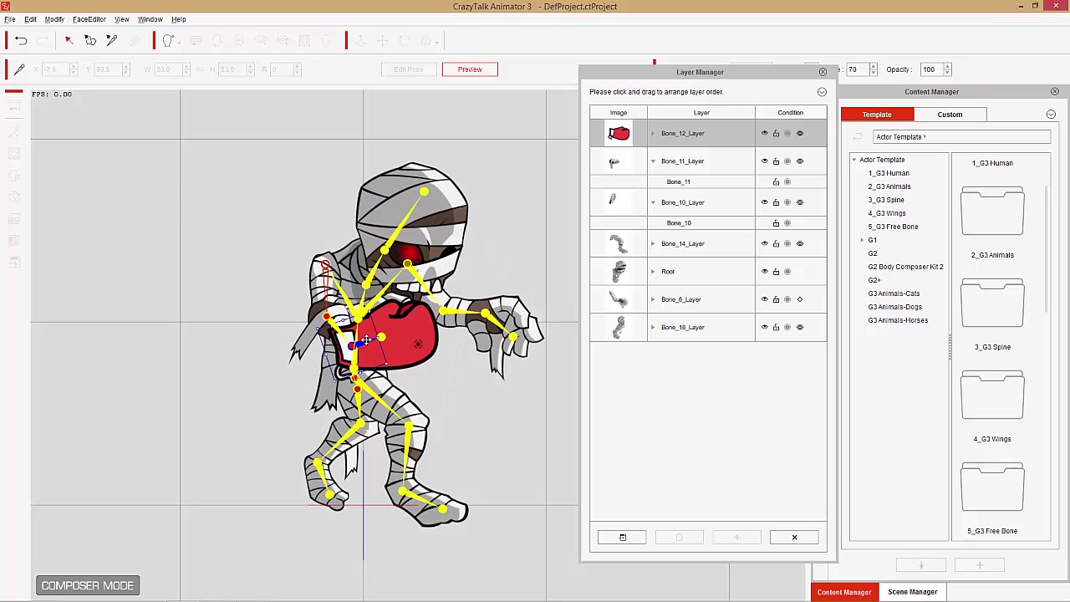